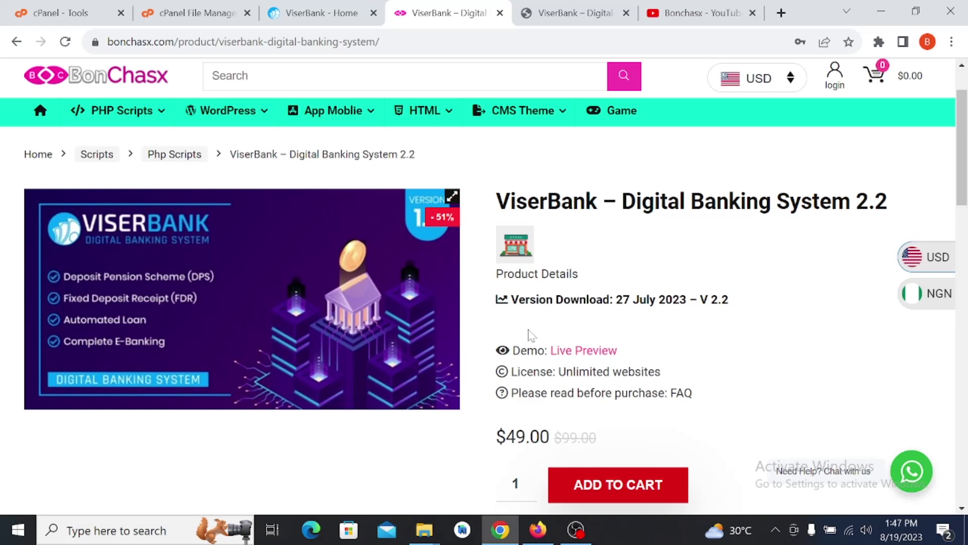
Step: Subscribe to the Bonchasx YouTube channel and set its notifications to All
{"action": "scroll", "coordinate": [507, 282], "scroll_direction": "down", "scroll_amount": 1}
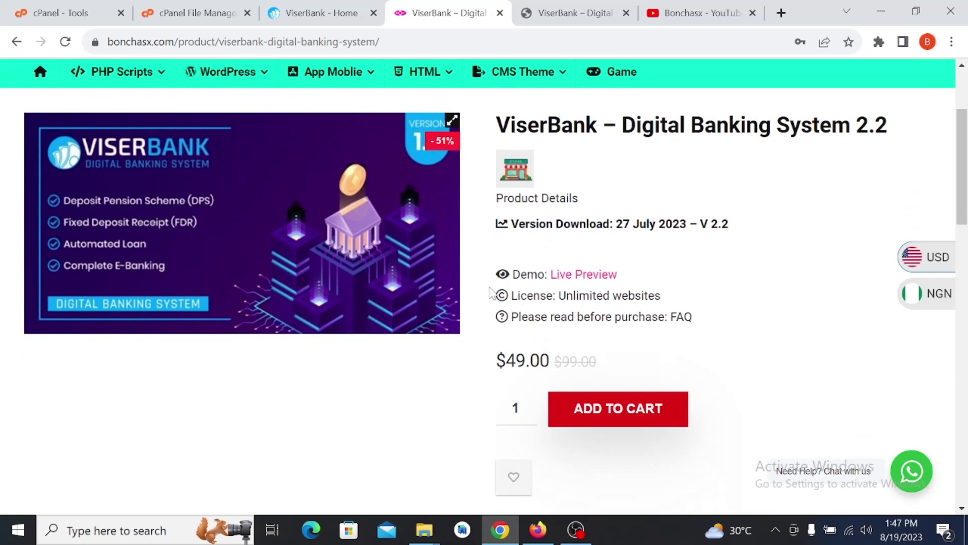
{"action": "scroll", "coordinate": [500, 288], "scroll_direction": "up", "scroll_amount": 2}
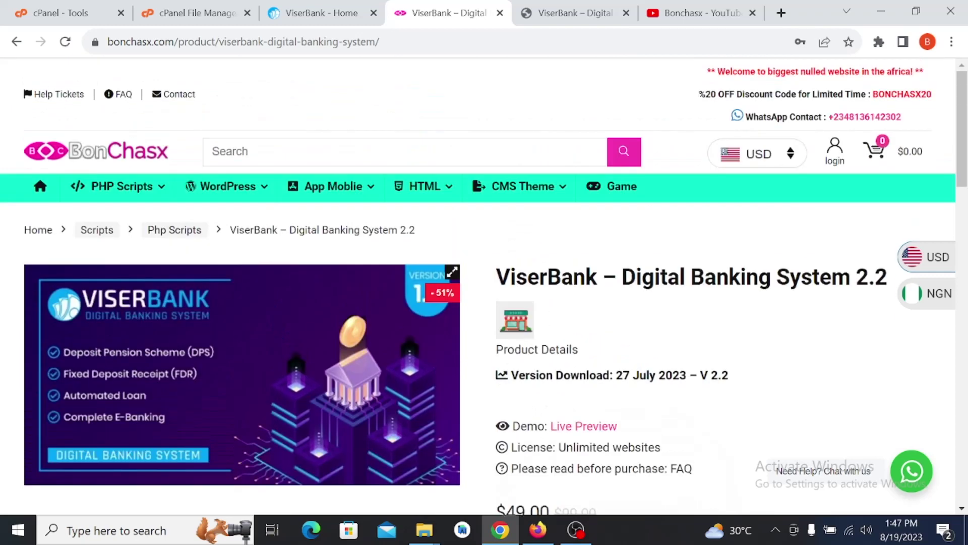
{"action": "scroll", "coordinate": [599, 304], "scroll_direction": "down", "scroll_amount": 3}
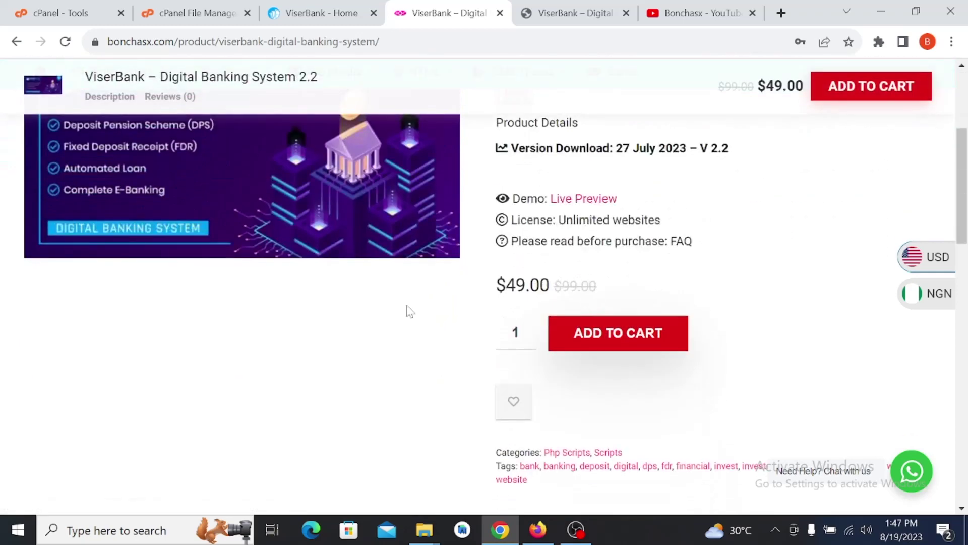
{"action": "scroll", "coordinate": [525, 276], "scroll_direction": "up", "scroll_amount": 3}
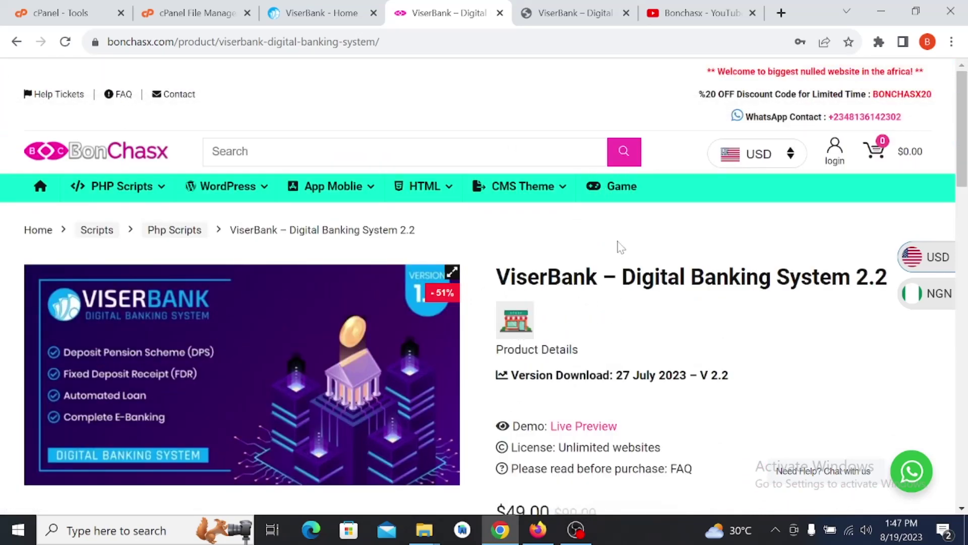
{"action": "left_click", "coordinate": [663, 12]}
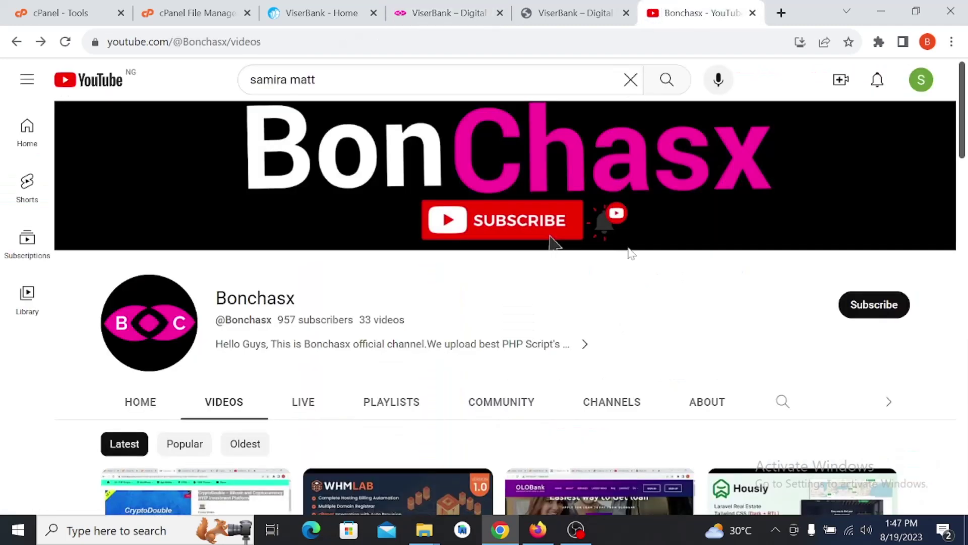
{"action": "left_click", "coordinate": [873, 306]}
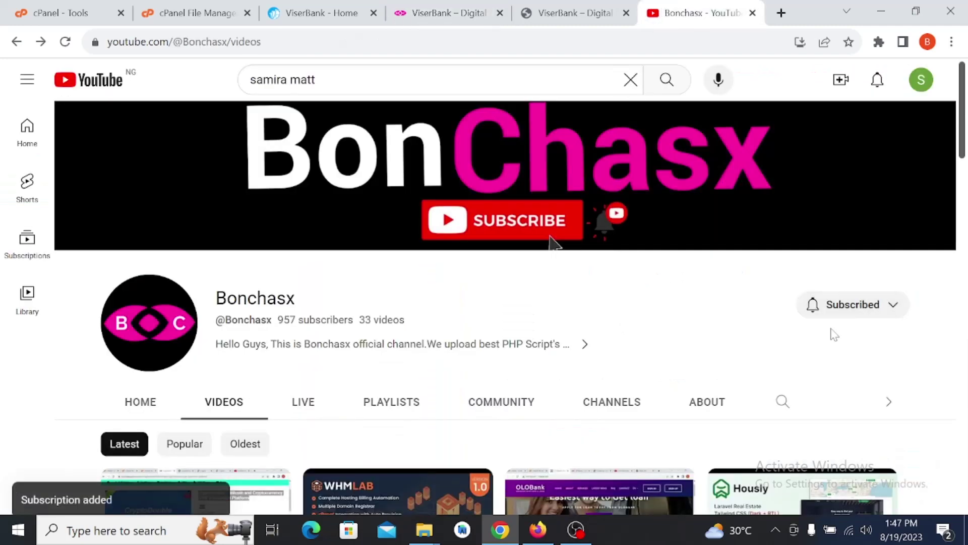
{"action": "left_click", "coordinate": [820, 315]}
{"action": "left_click", "coordinate": [833, 347]}
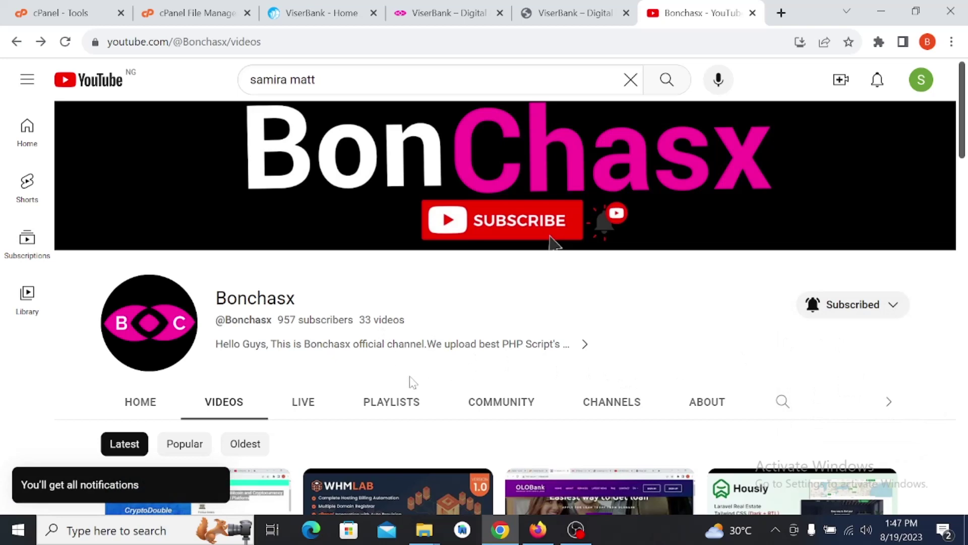
Step: Scroll through the Bonchasx Videos tab, including the OLObank online banking tutorial
{"action": "scroll", "coordinate": [378, 339], "scroll_direction": "down", "scroll_amount": 1}
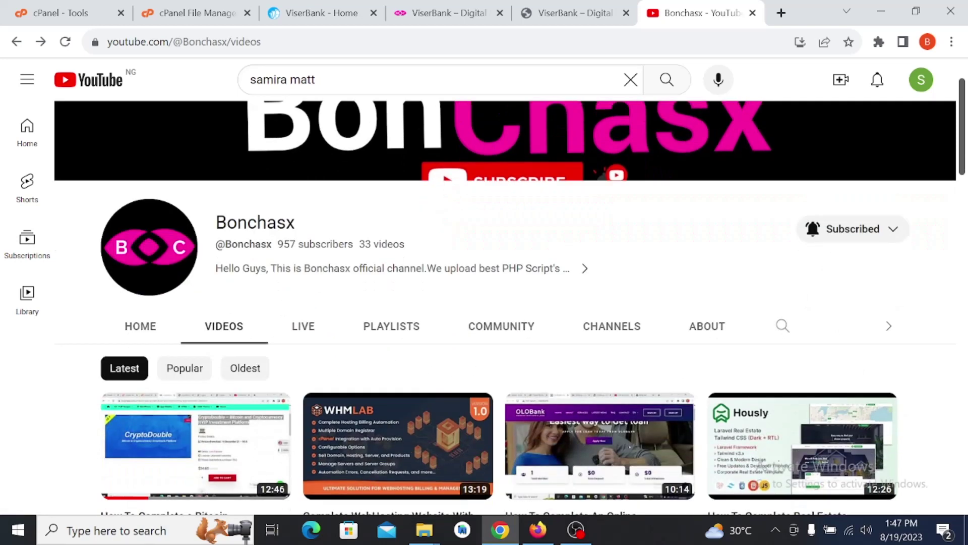
{"action": "scroll", "coordinate": [384, 307], "scroll_direction": "down", "scroll_amount": 3}
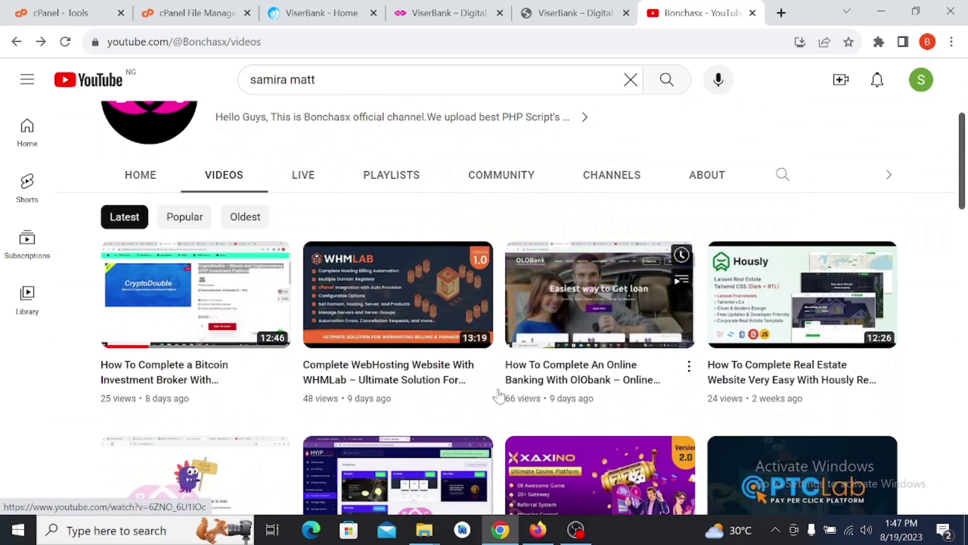
{"action": "scroll", "coordinate": [453, 328], "scroll_direction": "down", "scroll_amount": 2}
{"action": "scroll", "coordinate": [353, 288], "scroll_direction": "up", "scroll_amount": 6}
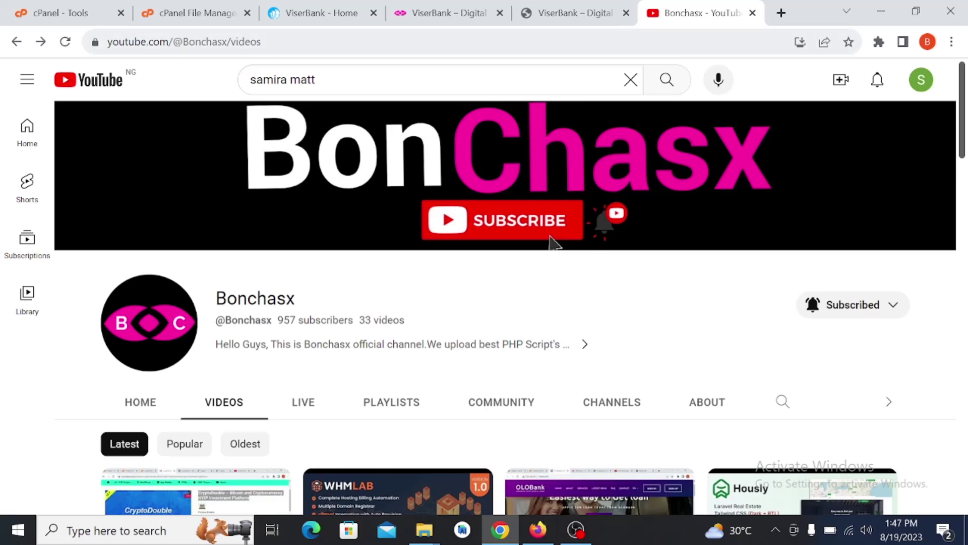
{"action": "scroll", "coordinate": [745, 300], "scroll_direction": "down", "scroll_amount": 2}
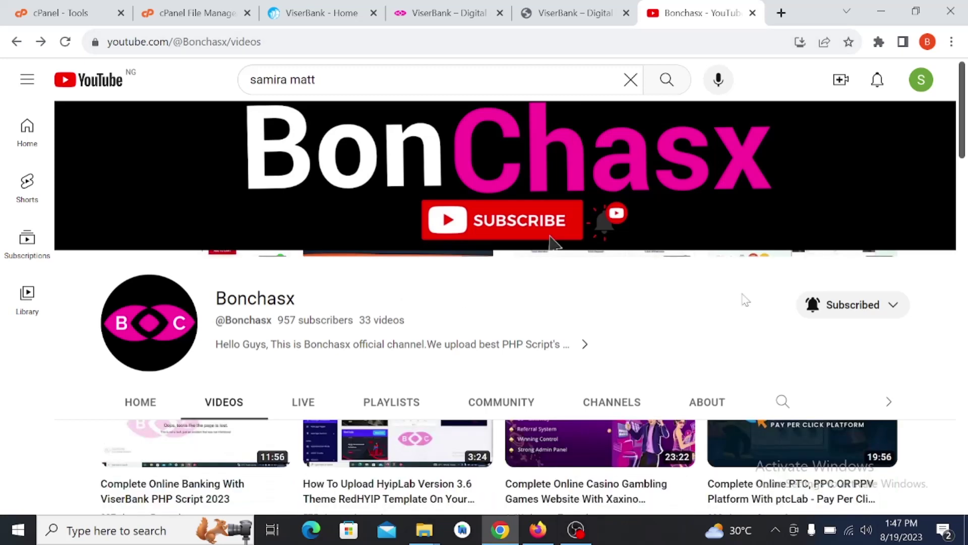
{"action": "scroll", "coordinate": [605, 267], "scroll_direction": "up", "scroll_amount": 5}
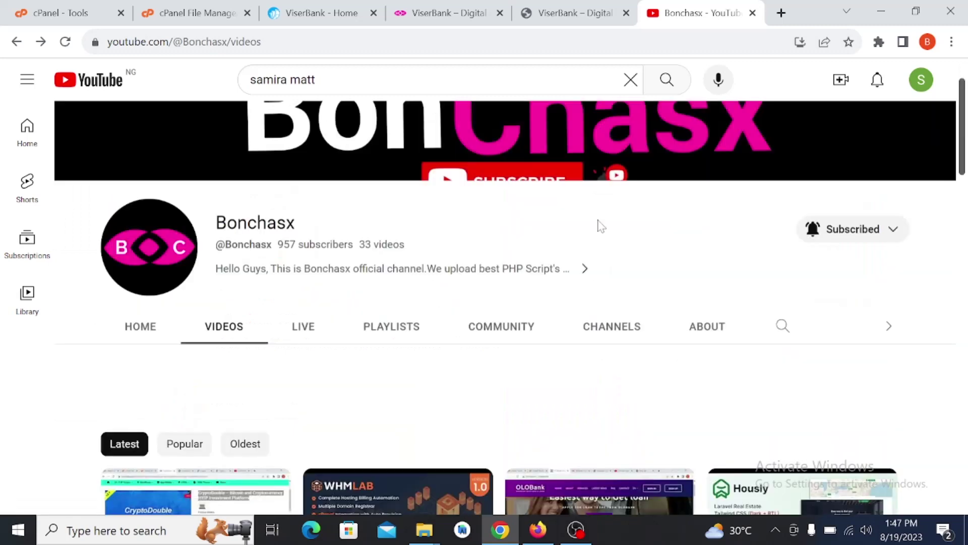
{"action": "scroll", "coordinate": [580, 232], "scroll_direction": "up", "scroll_amount": 2}
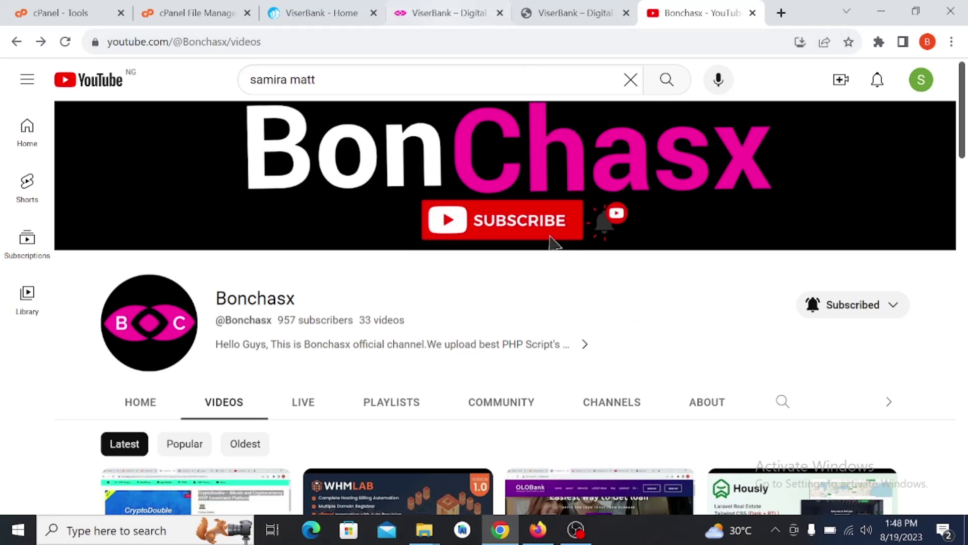
Step: View BonCoder's ViserBank 2.2 listing, then return to the BonChasx ViserBank product page
{"action": "left_click", "coordinate": [563, 20]}
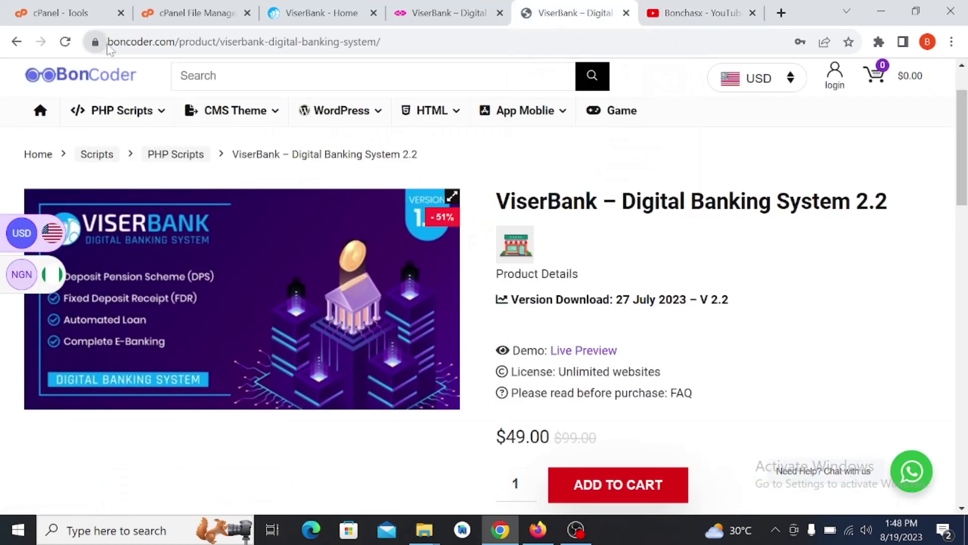
{"action": "left_click", "coordinate": [452, 14]}
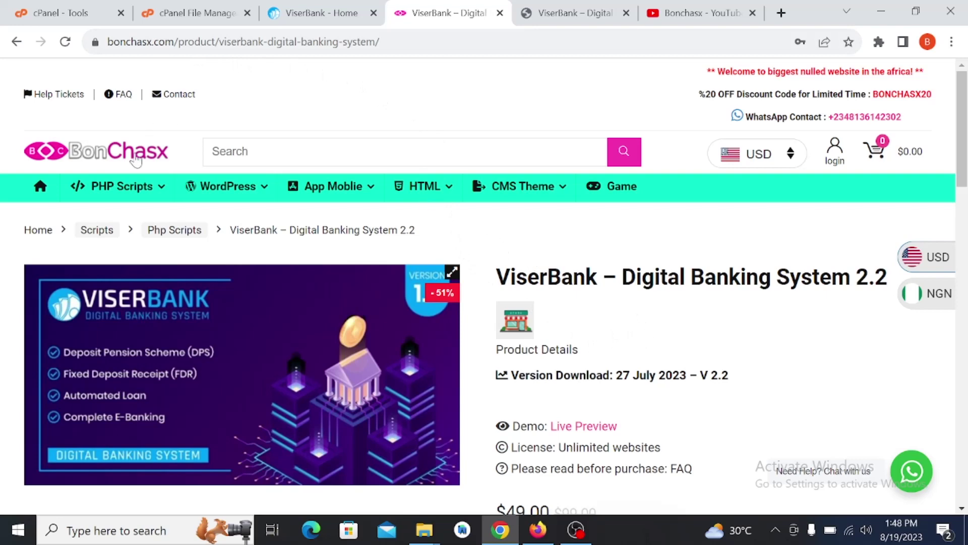
Step: Open the BonChasx home page and scroll down through its product grid
{"action": "left_click", "coordinate": [117, 151]}
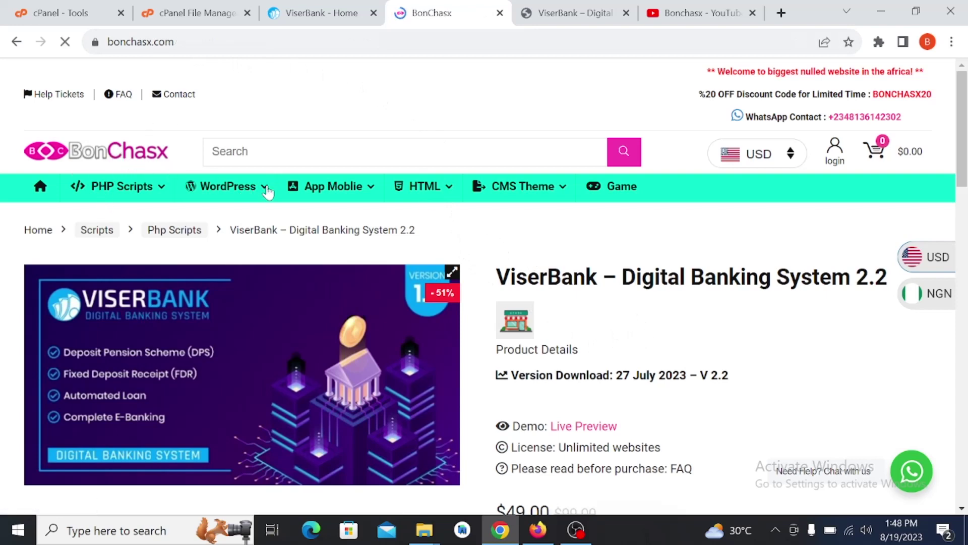
{"action": "scroll", "coordinate": [468, 265], "scroll_direction": "down", "scroll_amount": 10}
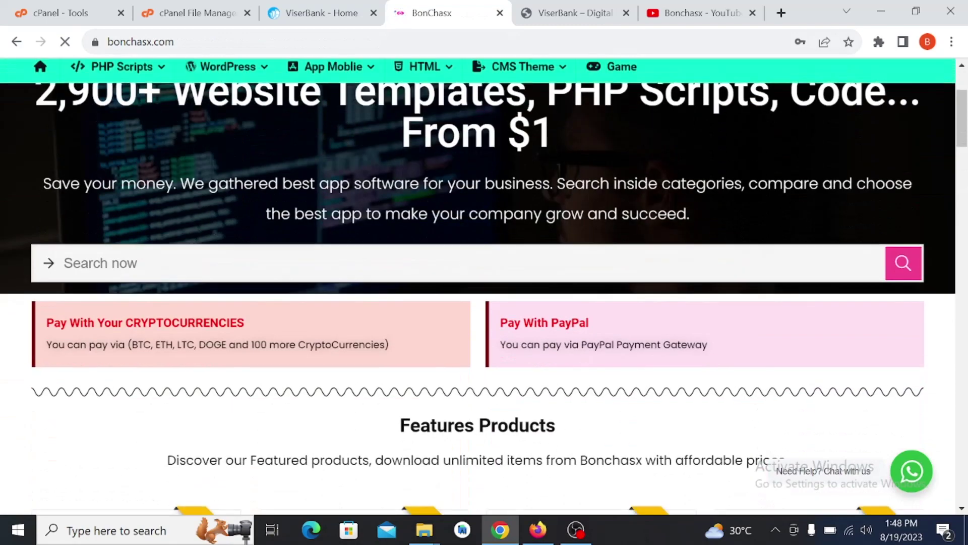
{"action": "scroll", "coordinate": [468, 265], "scroll_direction": "down", "scroll_amount": 5}
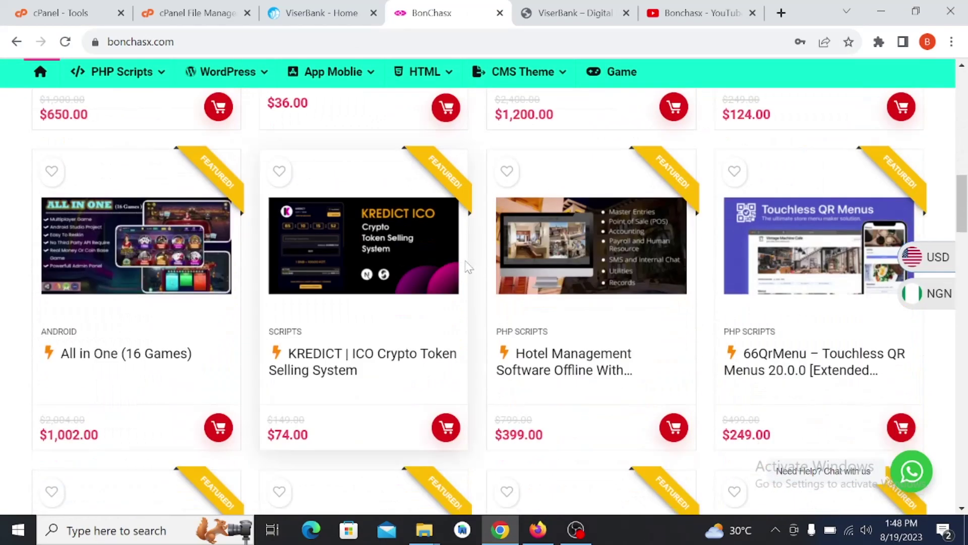
{"action": "scroll", "coordinate": [303, 170], "scroll_direction": "up", "scroll_amount": 2}
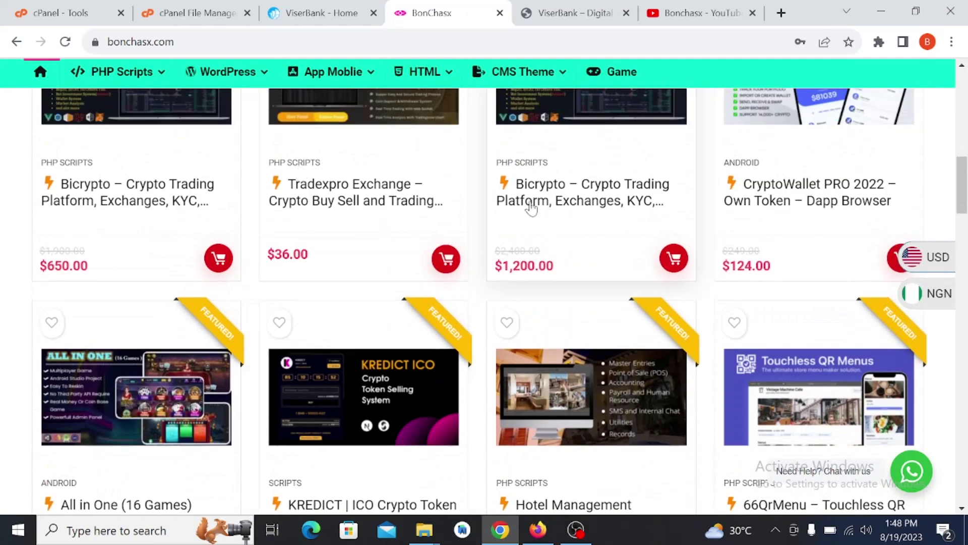
{"action": "scroll", "coordinate": [529, 210], "scroll_direction": "down", "scroll_amount": 5}
{"action": "scroll", "coordinate": [531, 214], "scroll_direction": "down", "scroll_amount": 15}
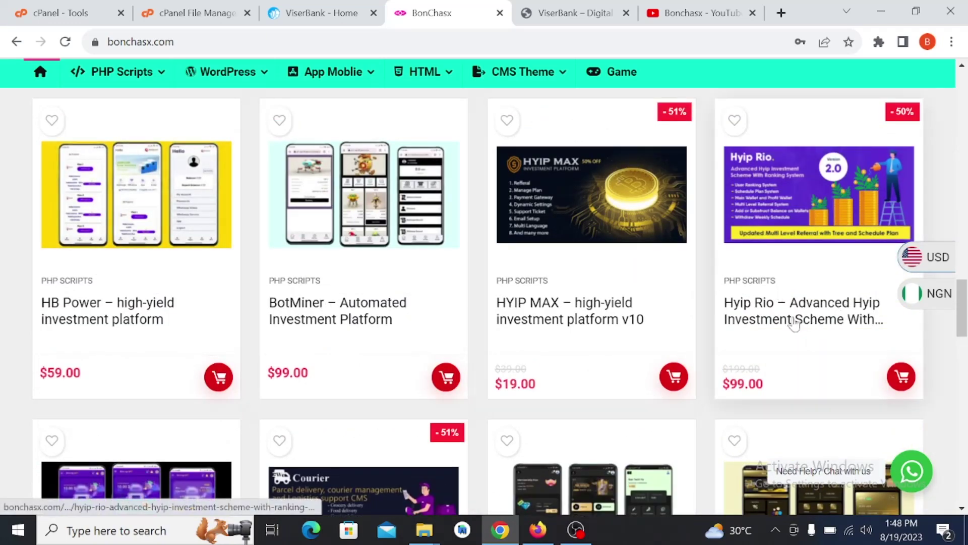
{"action": "scroll", "coordinate": [610, 333], "scroll_direction": "down", "scroll_amount": 3}
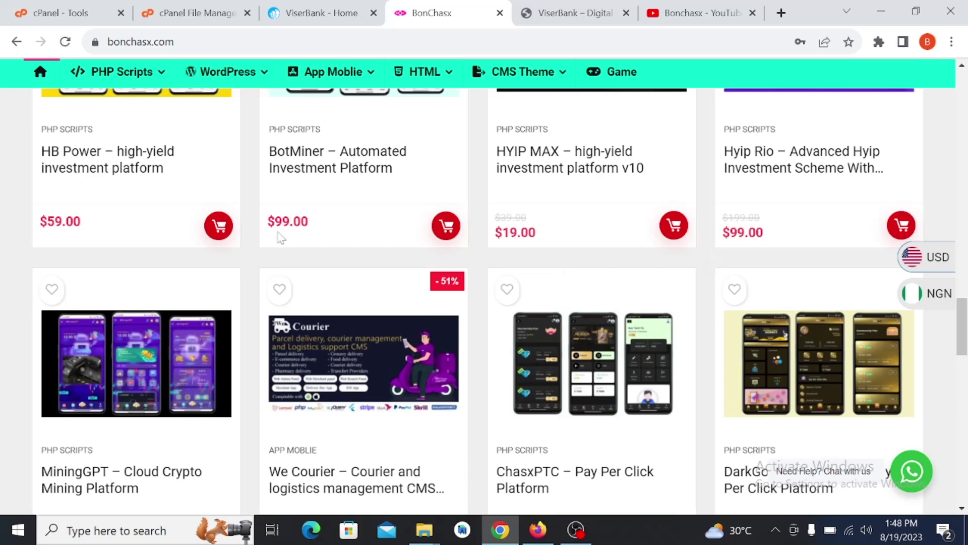
Step: Finish browsing the products and go back to the ViserBank – Digital Banking System 2.2 page
{"action": "scroll", "coordinate": [216, 222], "scroll_direction": "up", "scroll_amount": 2}
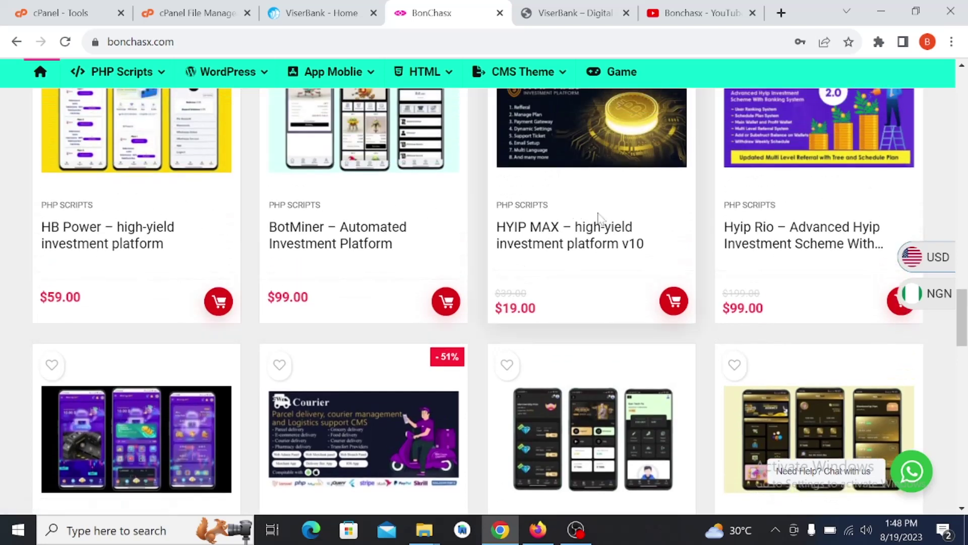
{"action": "scroll", "coordinate": [242, 255], "scroll_direction": "up", "scroll_amount": 1}
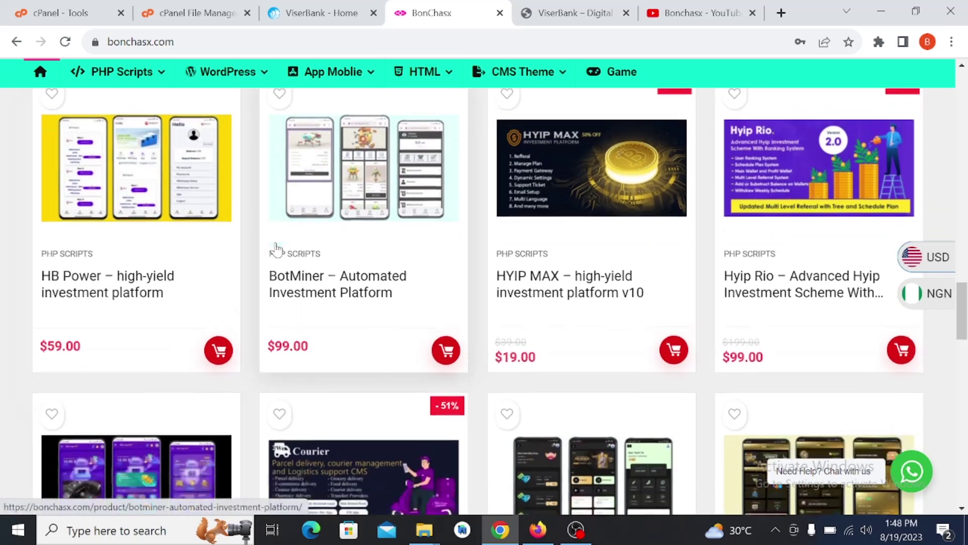
{"action": "scroll", "coordinate": [277, 249], "scroll_direction": "down", "scroll_amount": 8}
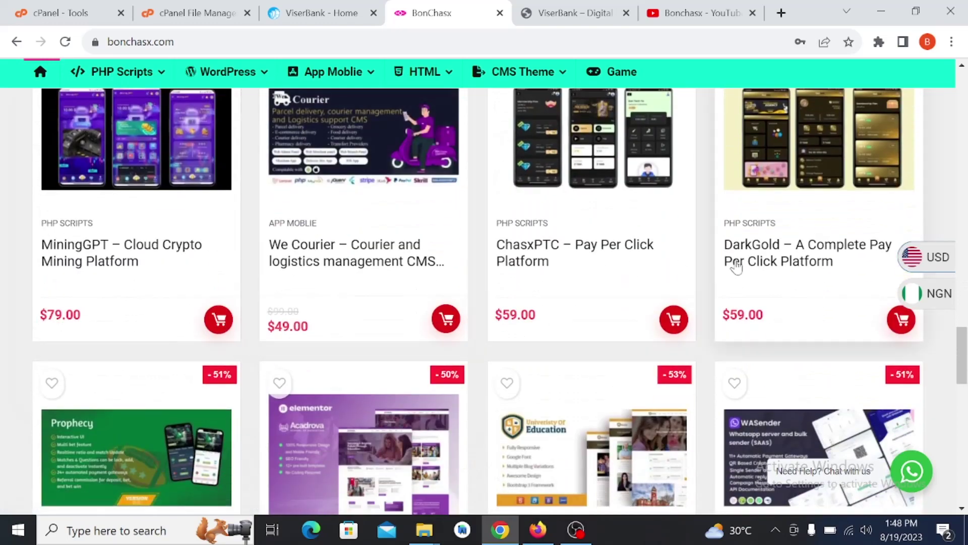
{"action": "scroll", "coordinate": [260, 346], "scroll_direction": "down", "scroll_amount": 3}
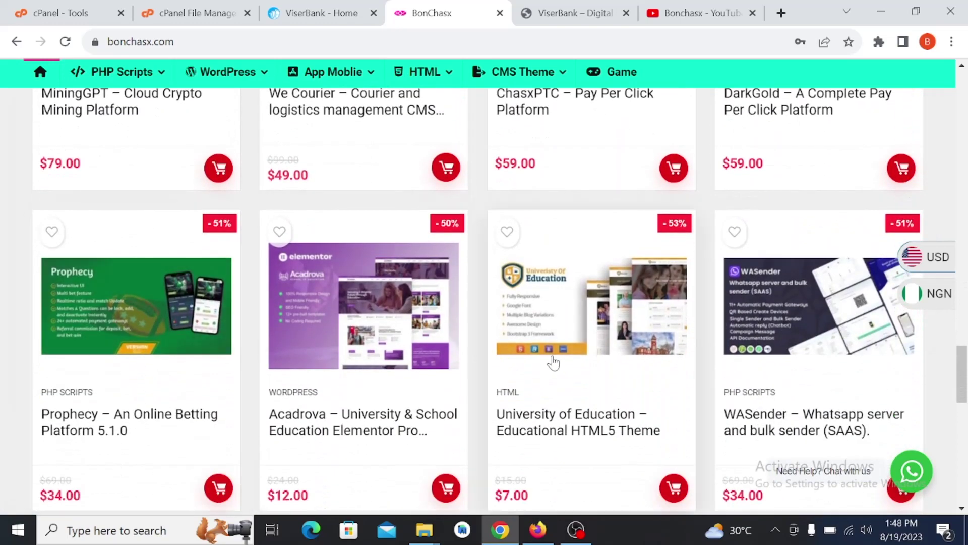
{"action": "scroll", "coordinate": [249, 343], "scroll_direction": "down", "scroll_amount": 6}
{"action": "scroll", "coordinate": [258, 328], "scroll_direction": "down", "scroll_amount": 4}
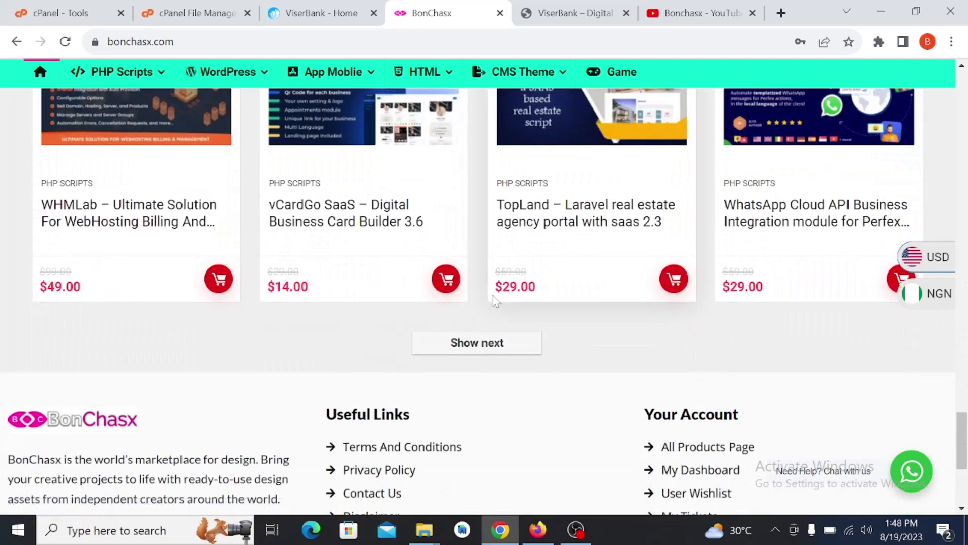
{"action": "scroll", "coordinate": [492, 301], "scroll_direction": "up", "scroll_amount": 10}
{"action": "scroll", "coordinate": [489, 297], "scroll_direction": "up", "scroll_amount": 15}
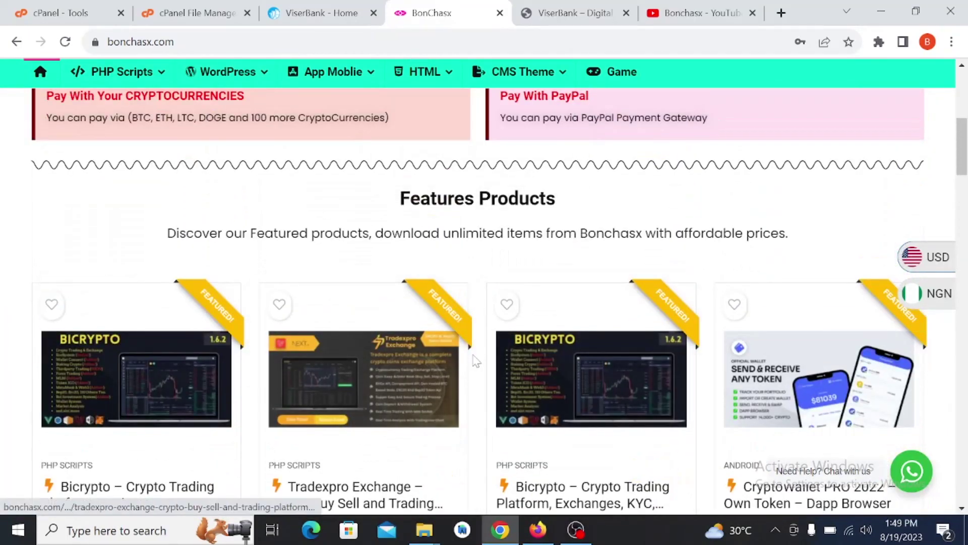
{"action": "scroll", "coordinate": [108, 96], "scroll_direction": "up", "scroll_amount": 8}
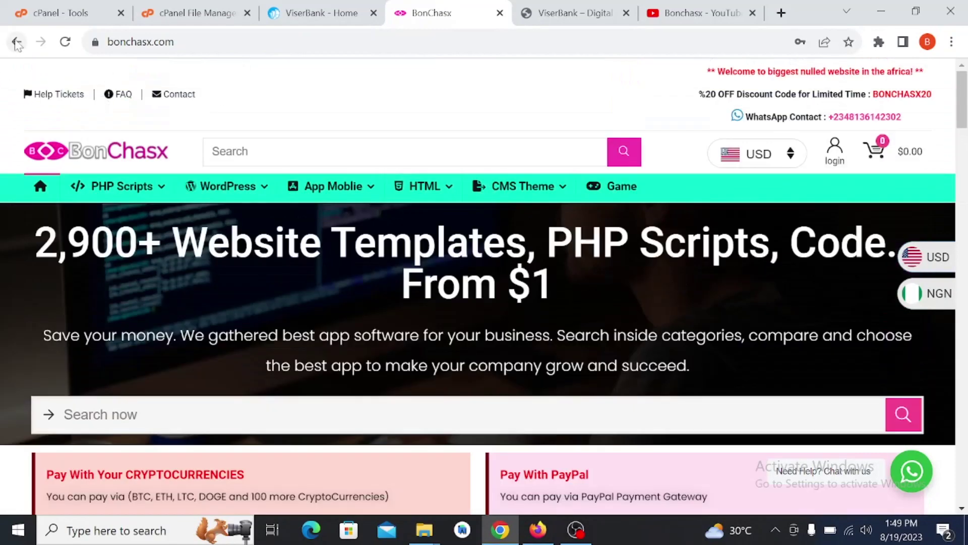
{"action": "left_click", "coordinate": [17, 42]}
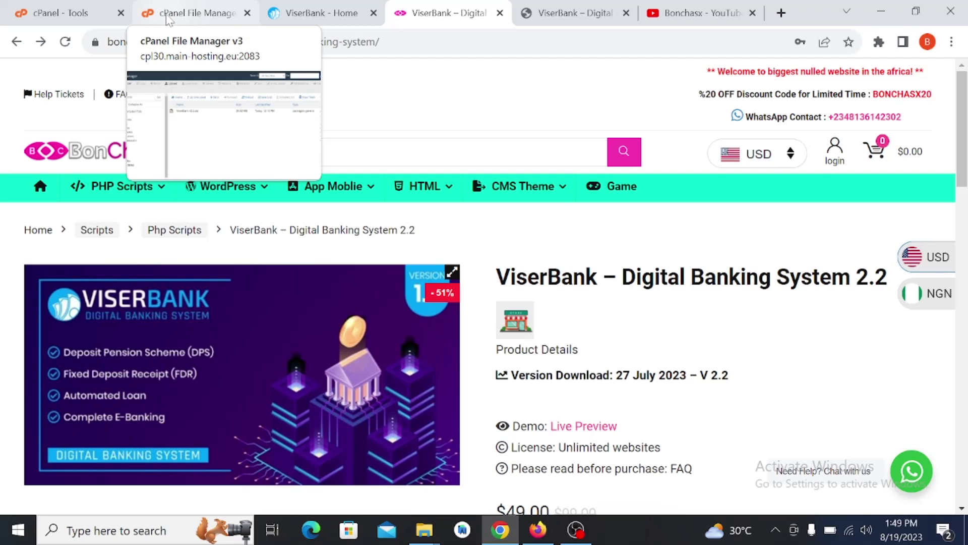
Step: Open File Manager from the cPanel Tools page, showing public_html with ViserBank v2.2.zip (26.92 MB)
{"action": "left_click", "coordinate": [197, 7]}
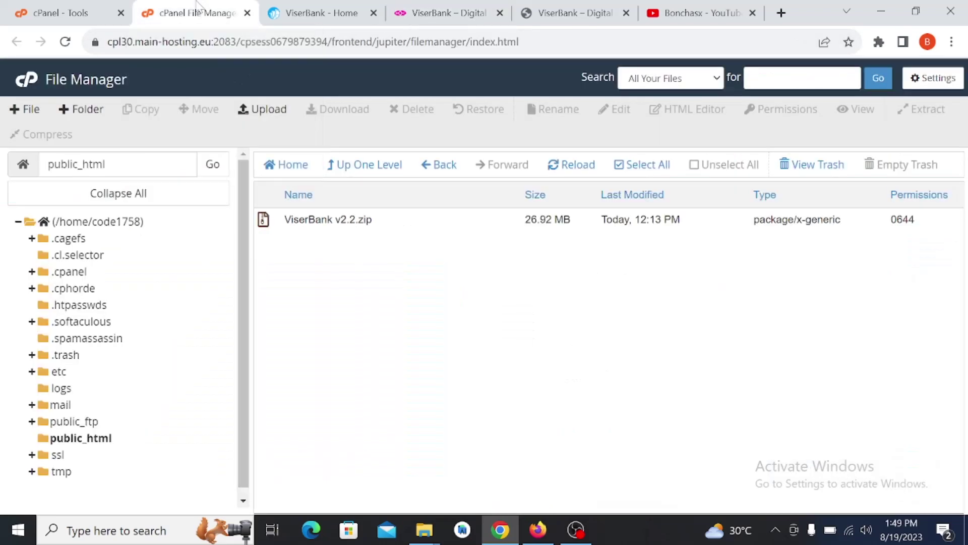
{"action": "left_click", "coordinate": [90, 17]}
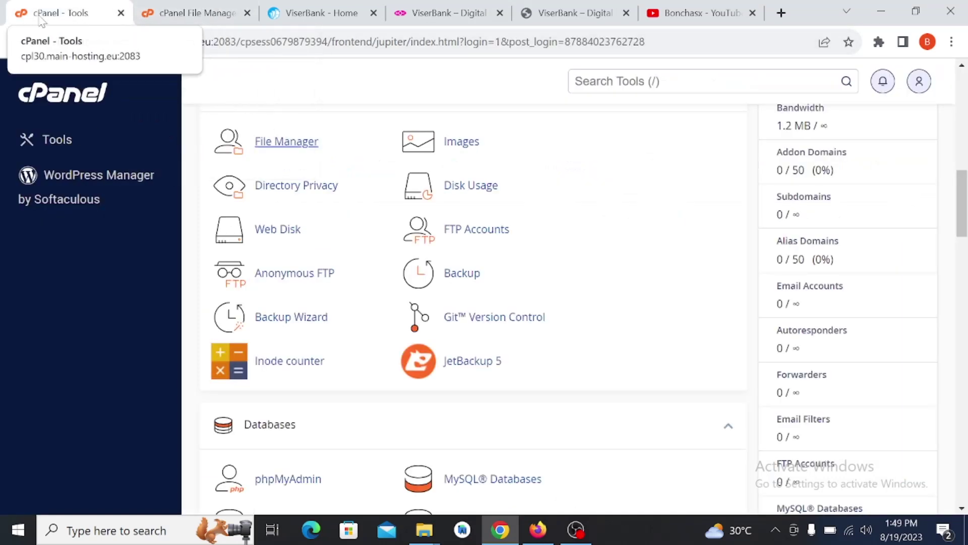
{"action": "scroll", "coordinate": [423, 361], "scroll_direction": "down", "scroll_amount": 1}
{"action": "scroll", "coordinate": [378, 328], "scroll_direction": "up", "scroll_amount": 2}
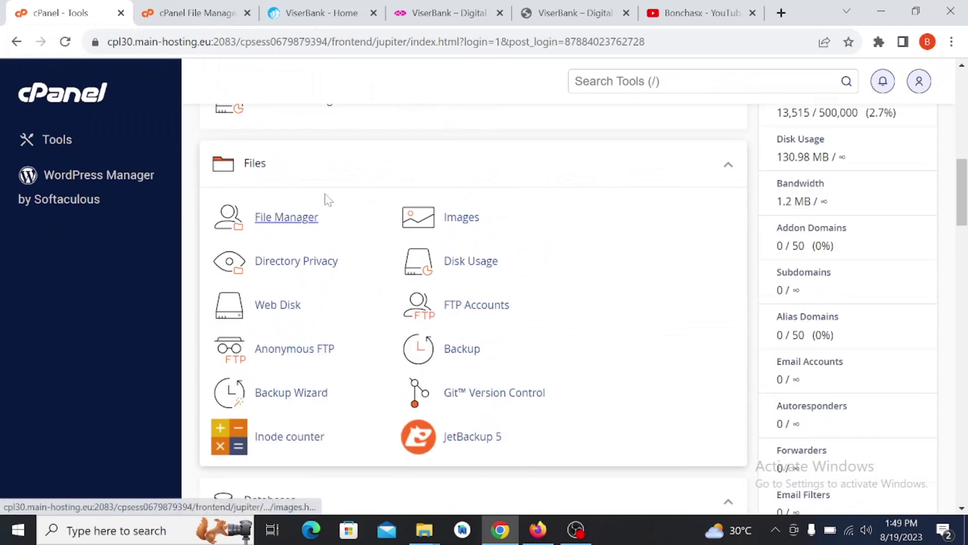
{"action": "left_click", "coordinate": [291, 219]}
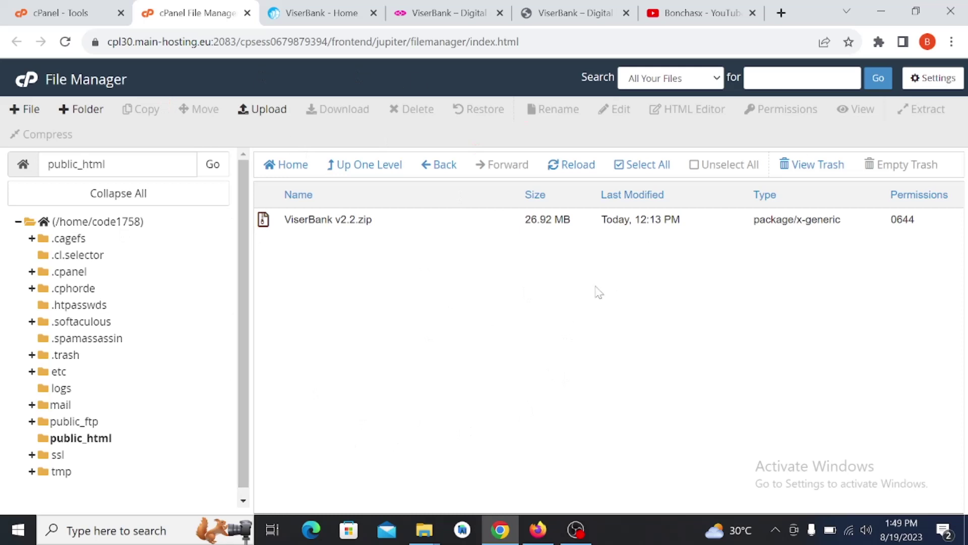
Step: Save the File Manager preferences with Show Hidden Files (dotfiles) turned on
{"action": "left_click", "coordinate": [923, 86]}
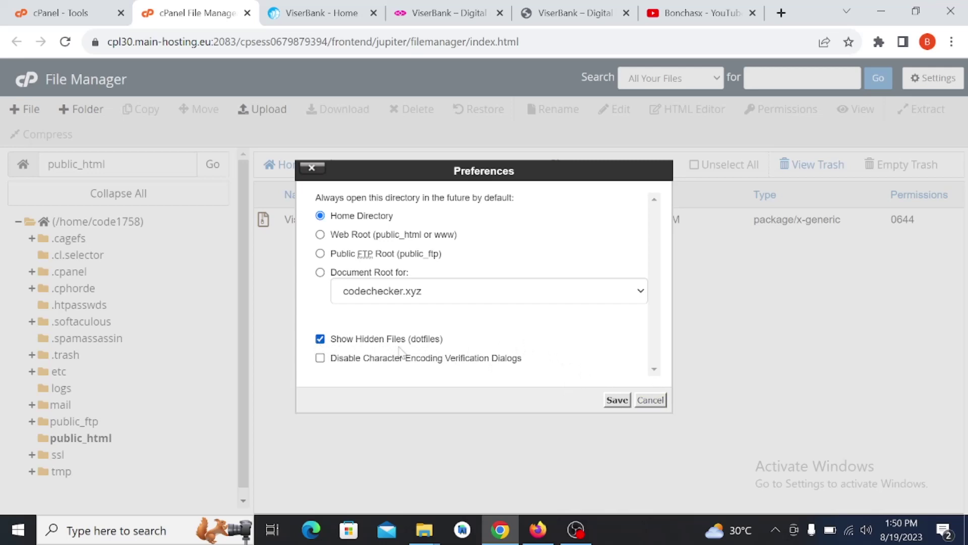
{"action": "left_click", "coordinate": [616, 400]}
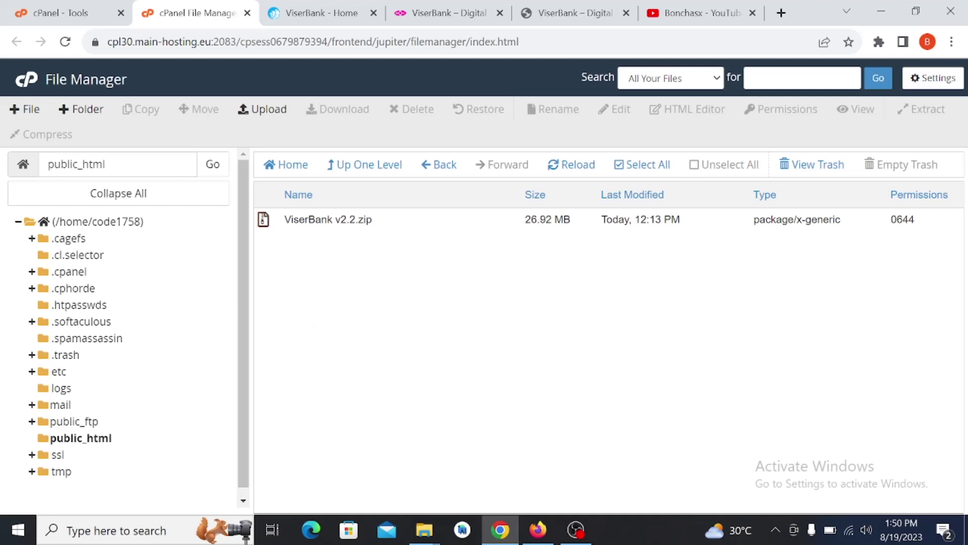
Step: Open the public_html File Upload page in a new tab, then select ViserBank v2.2.zip in File Manager
{"action": "left_click", "coordinate": [260, 113]}
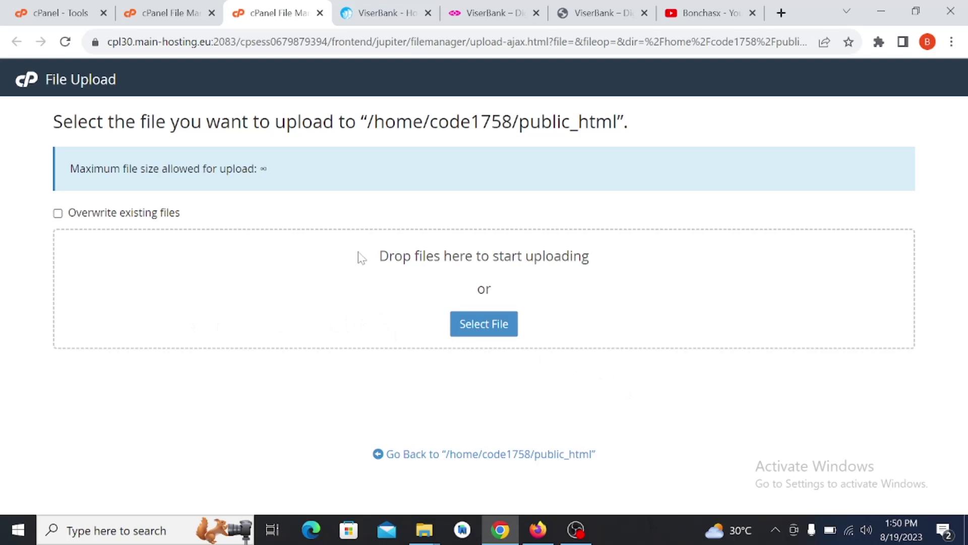
{"action": "left_click", "coordinate": [167, 13]}
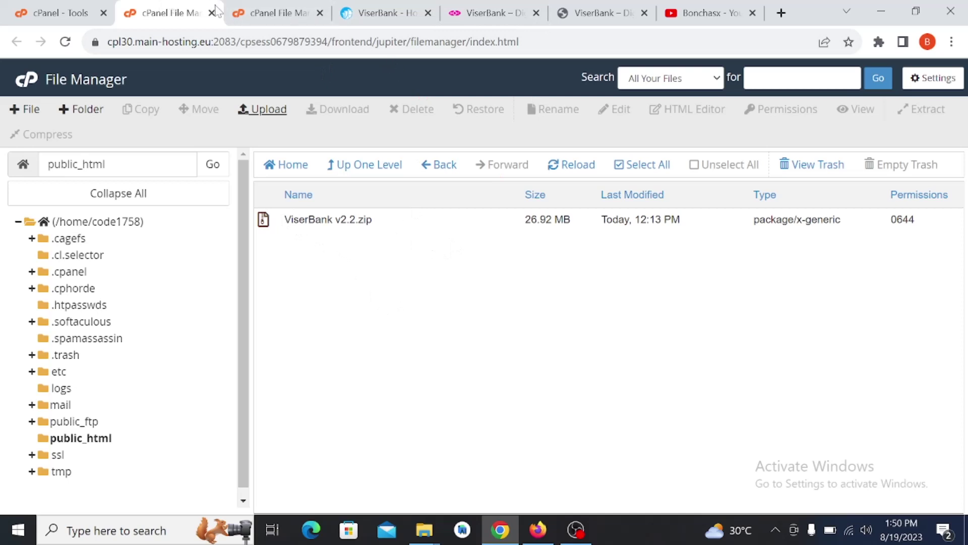
{"action": "left_click", "coordinate": [389, 222]}
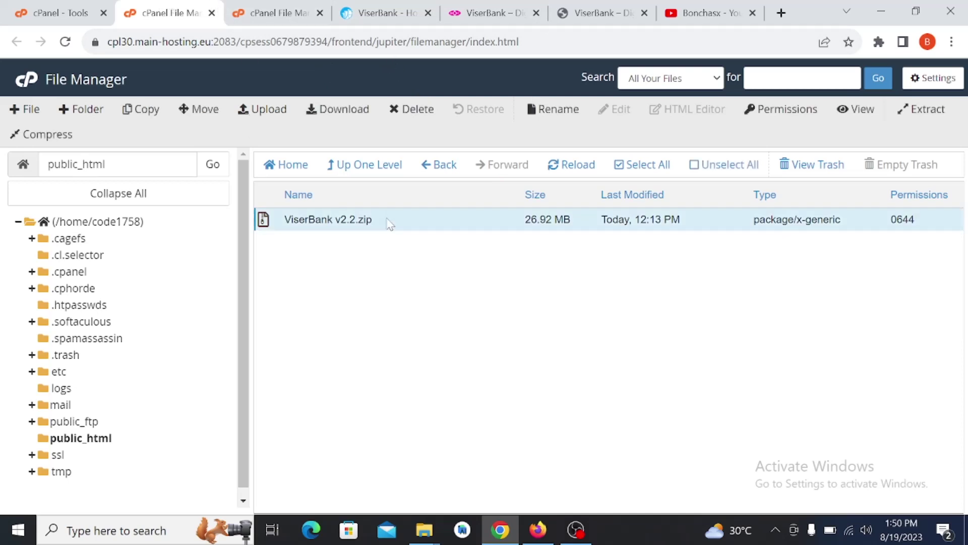
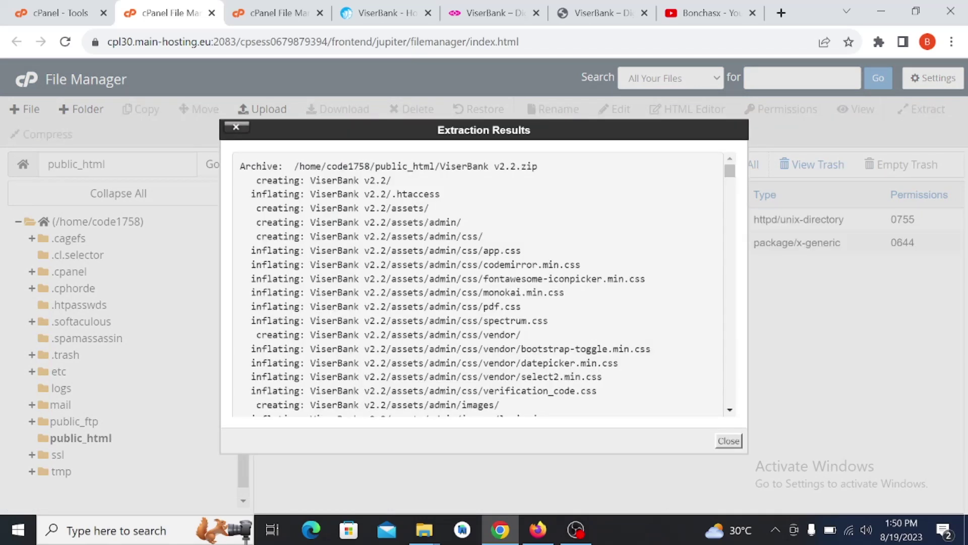
Step: Move everything in ViserBank v2.2 (assets, core, install, .htaccess, index.php) into /public_html
{"action": "left_click", "coordinate": [729, 441]}
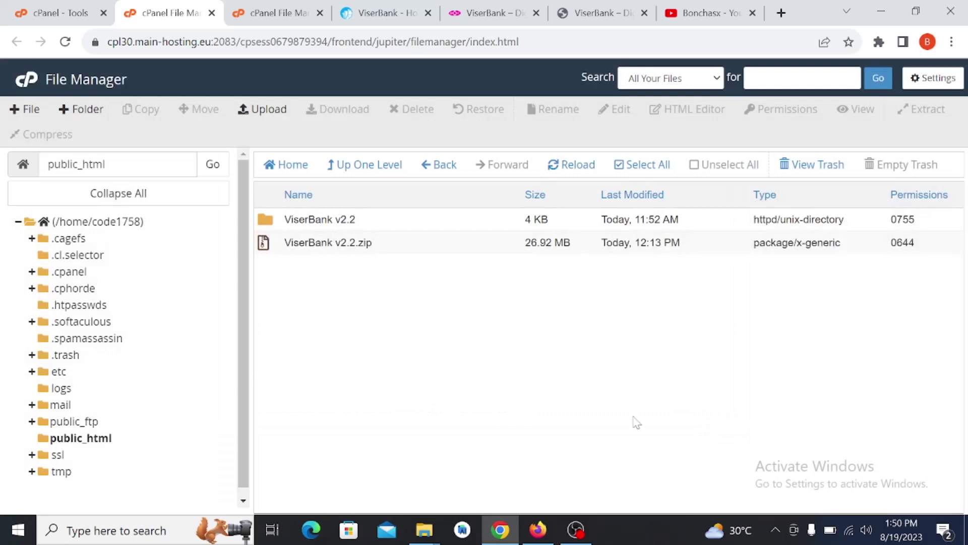
{"action": "double_click", "coordinate": [370, 225]}
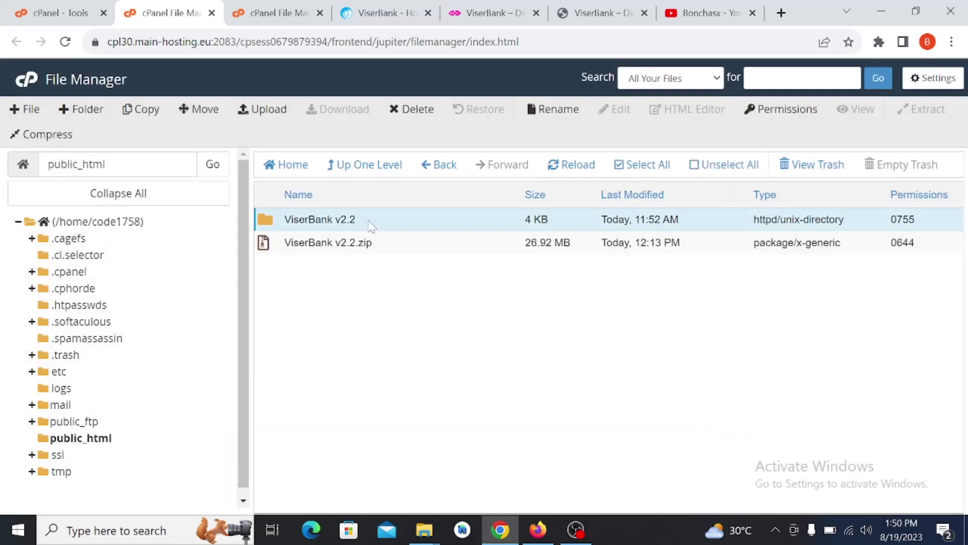
{"action": "left_click", "coordinate": [625, 171]}
{"action": "left_click", "coordinate": [205, 109]}
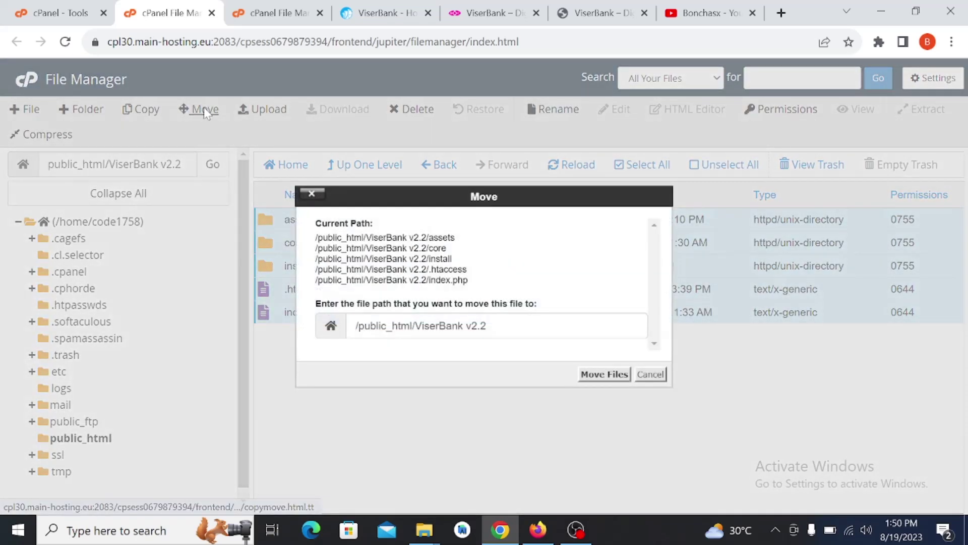
{"action": "key", "text": "BackSpace"}
{"action": "key", "text": "BackSpace"}
{"action": "key", "text": "BackSpace"}
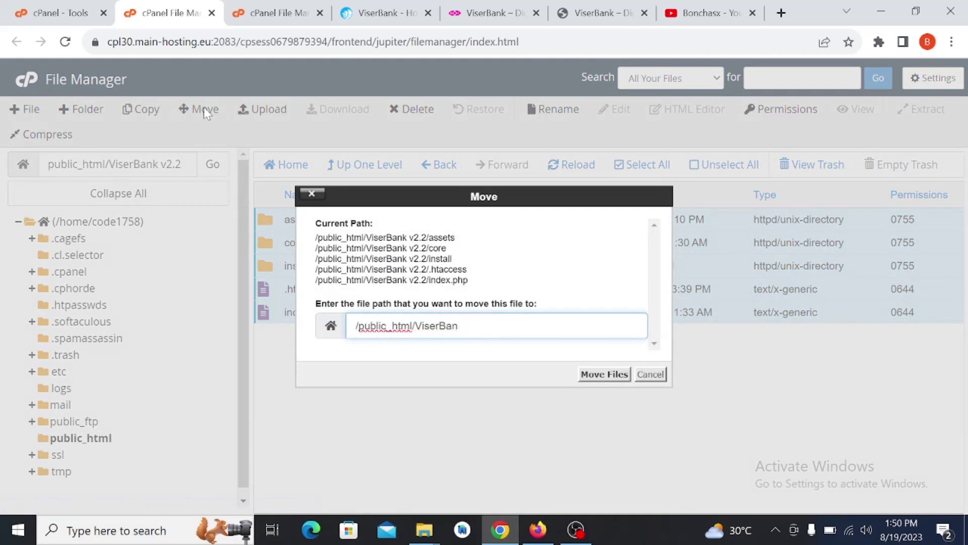
{"action": "key", "text": "BackSpace"}
{"action": "key", "text": "BackSpace"}
{"action": "key", "text": "BackSpace"}
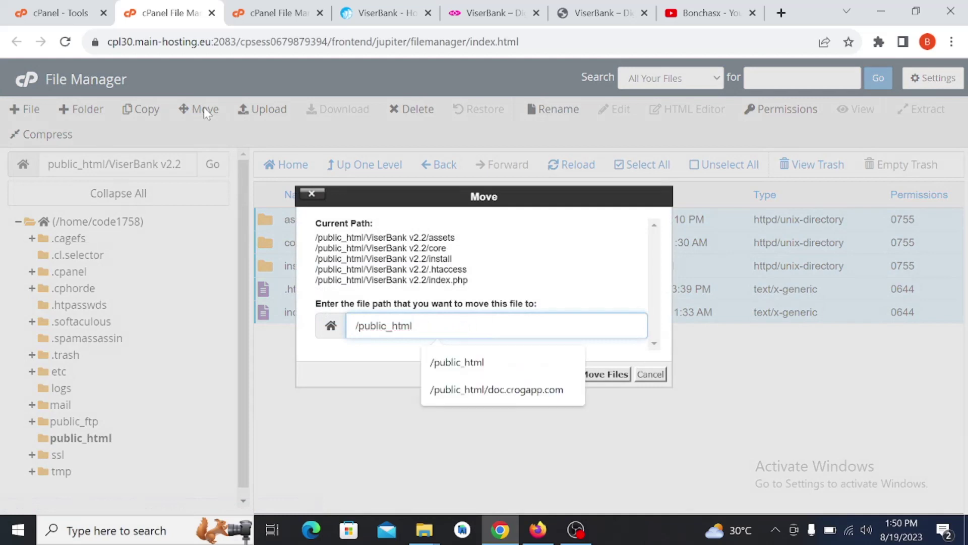
{"action": "left_click", "coordinate": [603, 376]}
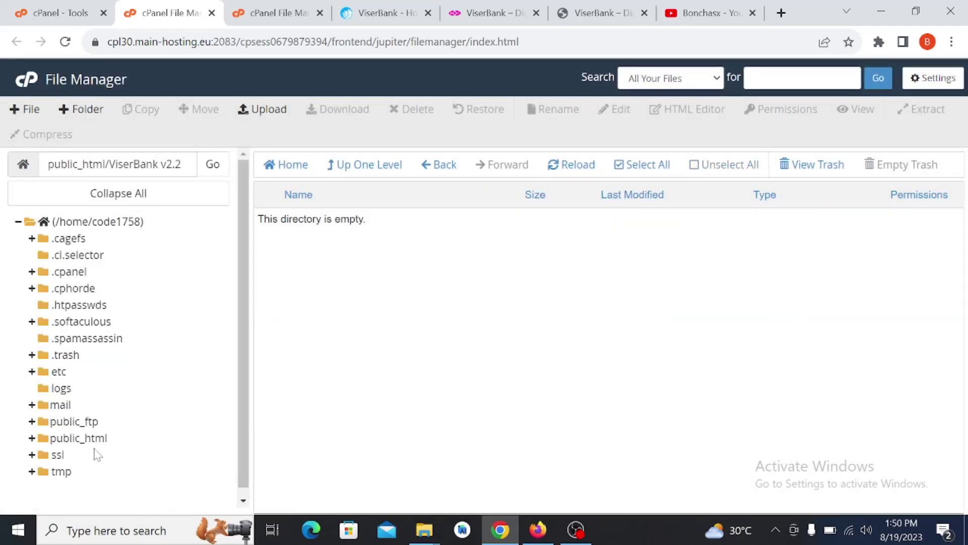
{"action": "left_click", "coordinate": [94, 438]}
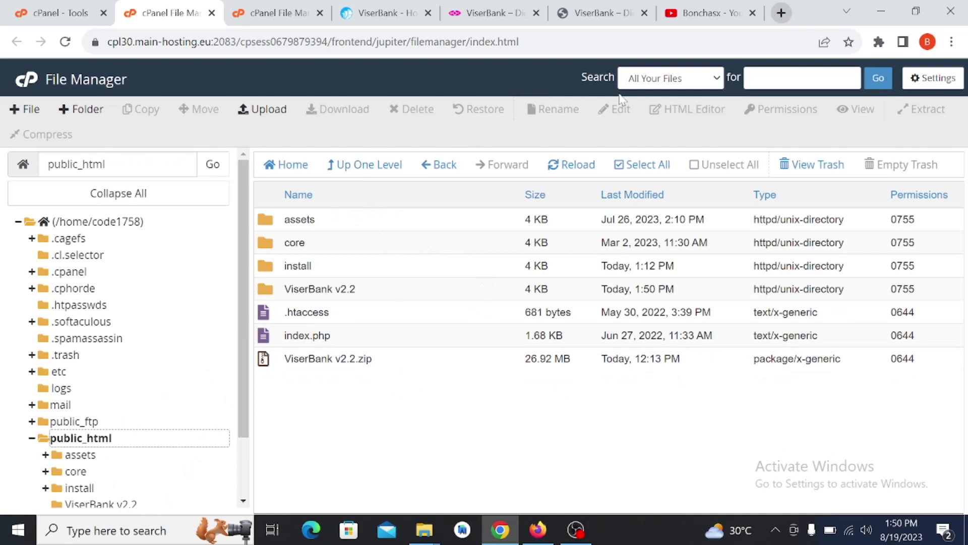
Step: Open the primary domain codechecker.xyz to show the installer's Terms of Use page
{"action": "left_click", "coordinate": [59, 12]}
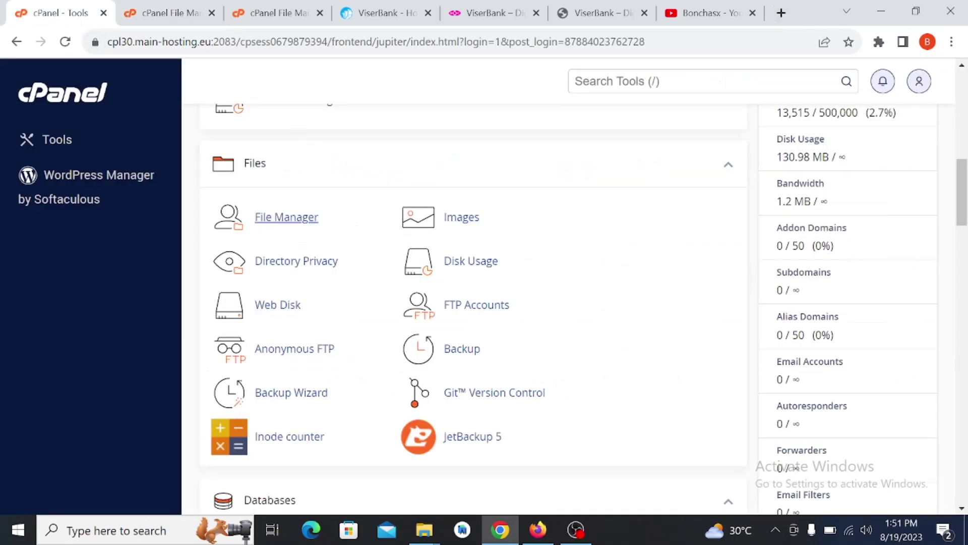
{"action": "scroll", "coordinate": [923, 320], "scroll_direction": "up", "scroll_amount": 10}
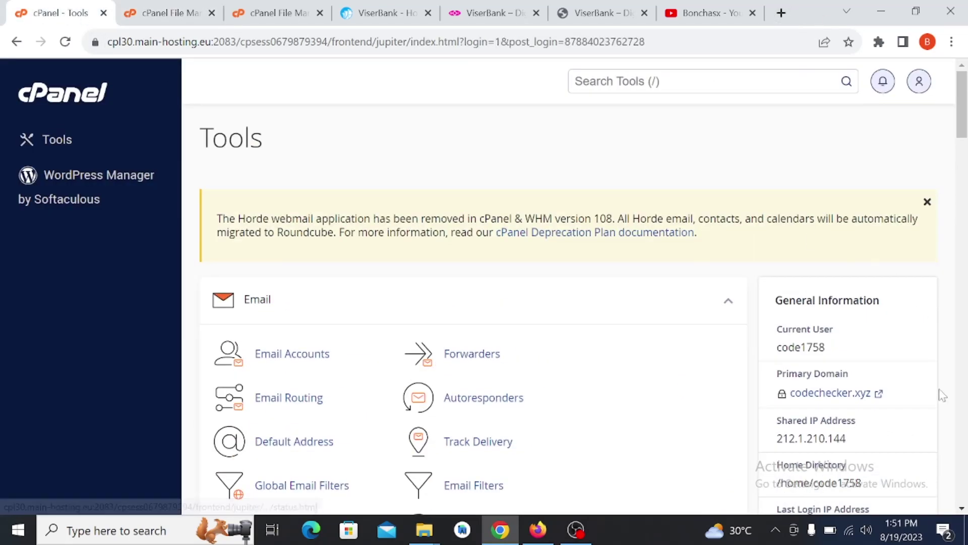
{"action": "left_click", "coordinate": [817, 396]}
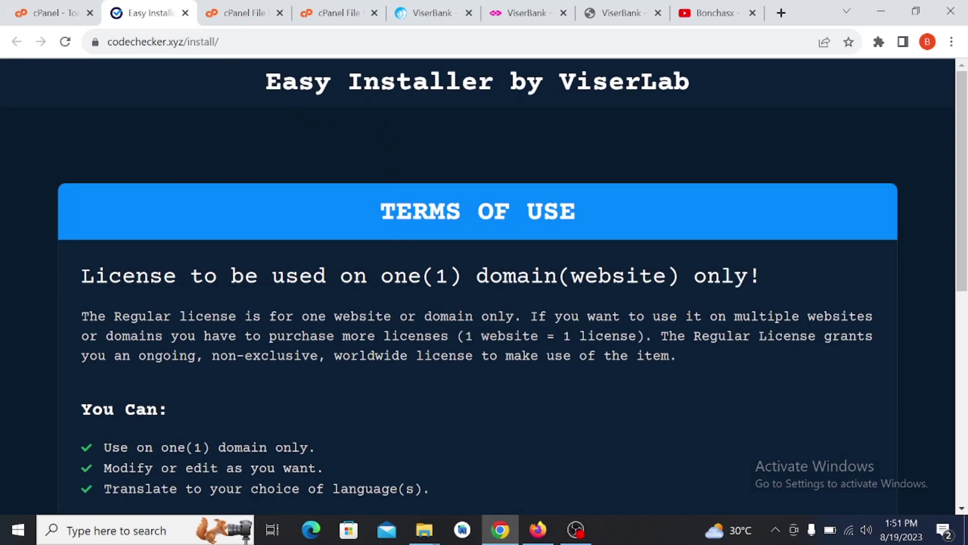
{"action": "scroll", "coordinate": [381, 208], "scroll_direction": "down", "scroll_amount": 6}
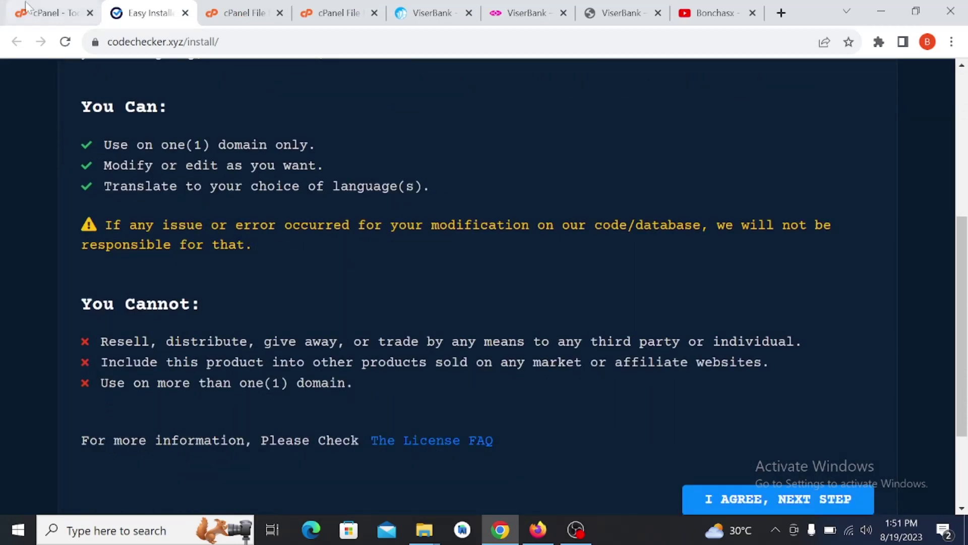
{"action": "scroll", "coordinate": [381, 207], "scroll_direction": "down", "scroll_amount": 3}
{"action": "scroll", "coordinate": [572, 226], "scroll_direction": "up", "scroll_amount": 9}
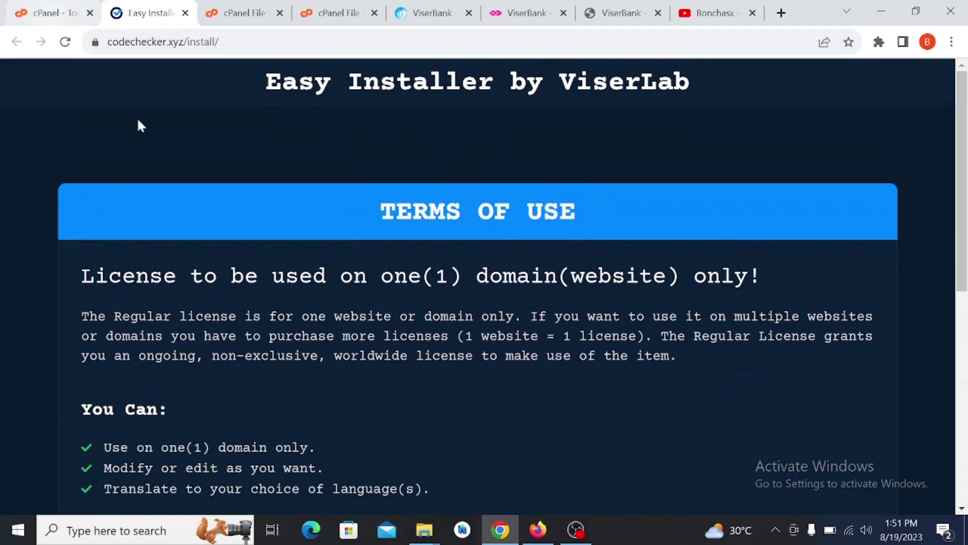
Step: Scroll through the Terms of Use again, then return to the File Manager
{"action": "left_click", "coordinate": [54, 6]}
{"action": "left_click", "coordinate": [146, 15]}
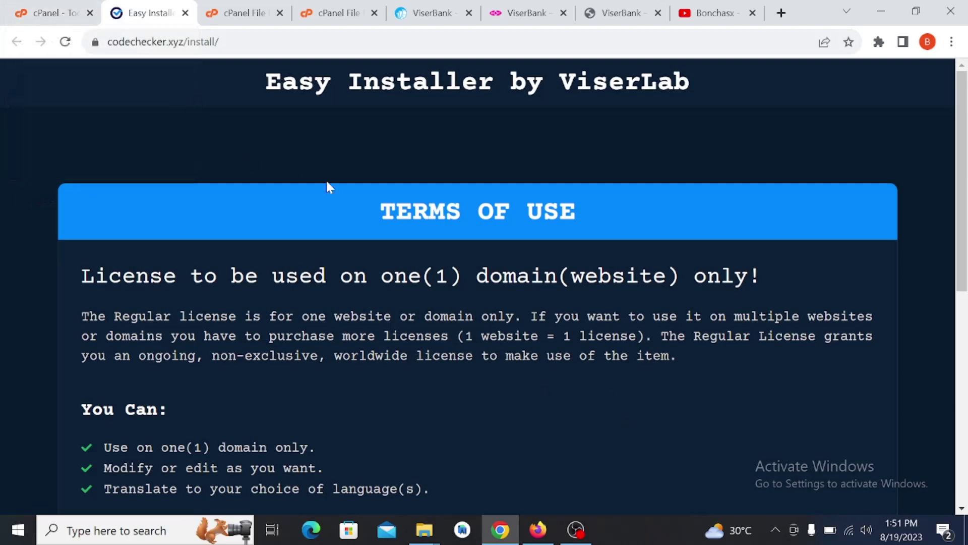
{"action": "scroll", "coordinate": [398, 259], "scroll_direction": "down", "scroll_amount": 8}
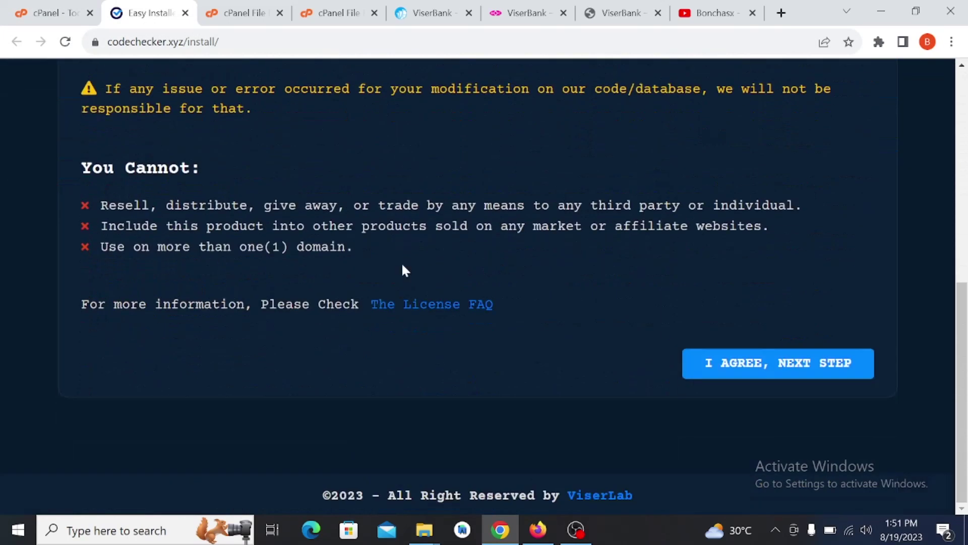
{"action": "left_click", "coordinate": [38, 15]}
{"action": "left_click", "coordinate": [238, 11]}
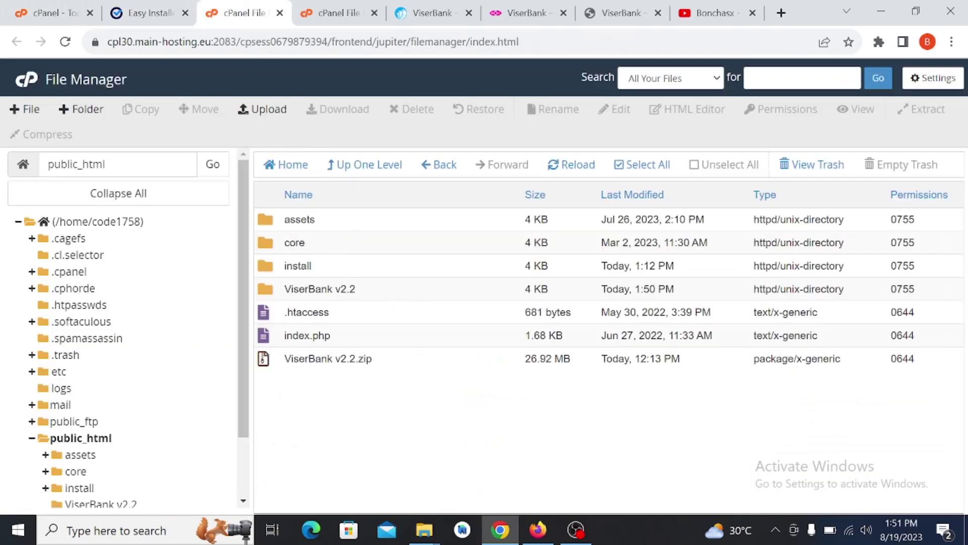
Step: Permanently delete the empty ViserBank v2.2 folder, skipping the trash
{"action": "left_click", "coordinate": [392, 292]}
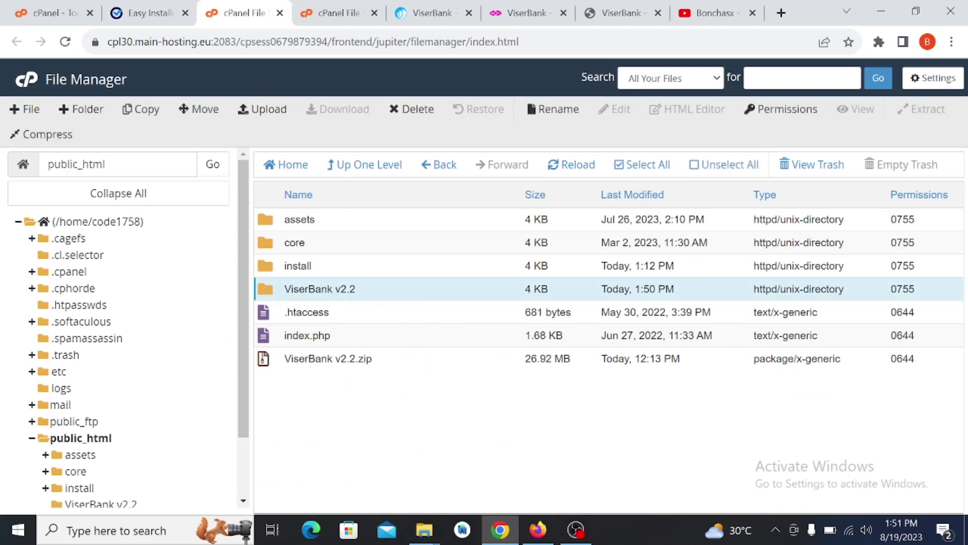
{"action": "left_click", "coordinate": [411, 110]}
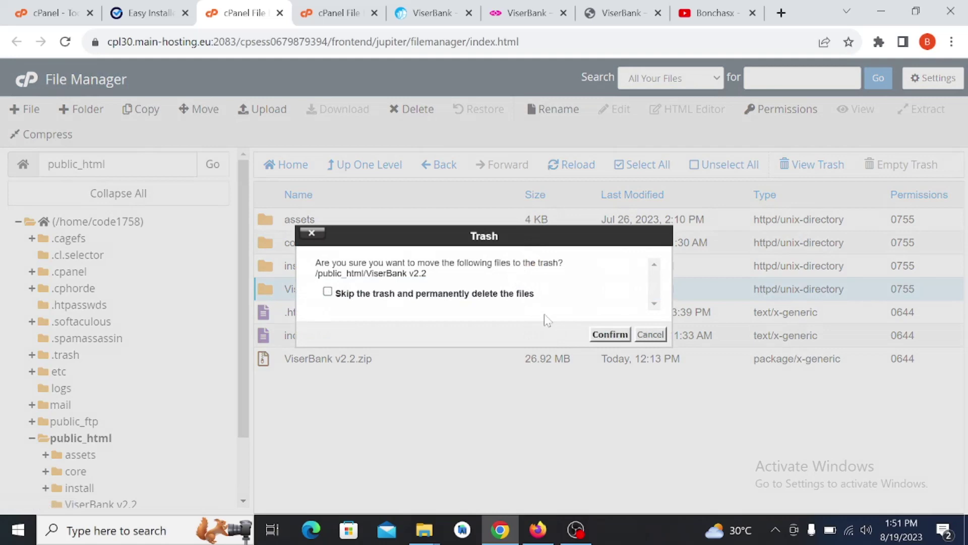
{"action": "left_click", "coordinate": [509, 294]}
{"action": "left_click", "coordinate": [610, 335]}
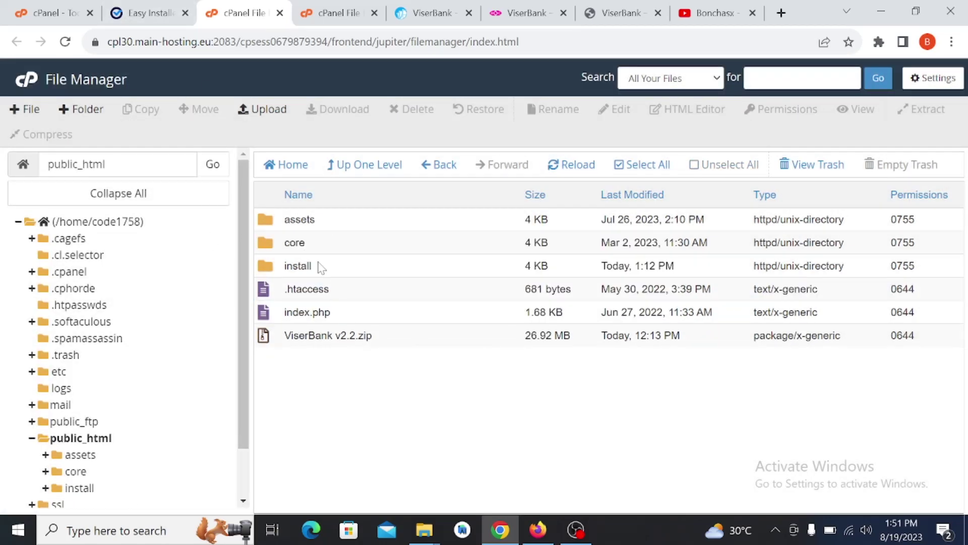
Step: In the install folder, permanently delete the assets folder
{"action": "double_click", "coordinate": [299, 266]}
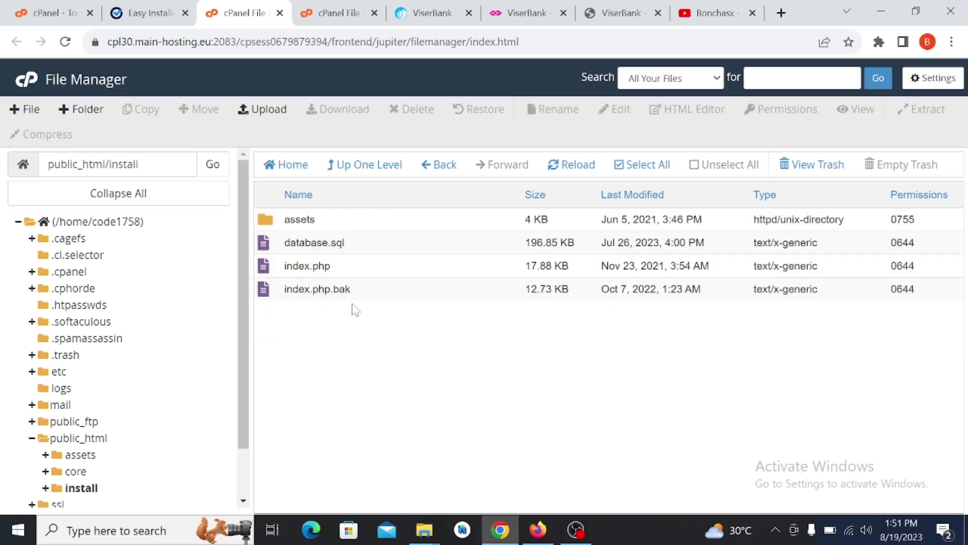
{"action": "left_click_drag", "start_coordinate": [282, 213], "coordinate": [367, 275]}
{"action": "left_click", "coordinate": [367, 271]}
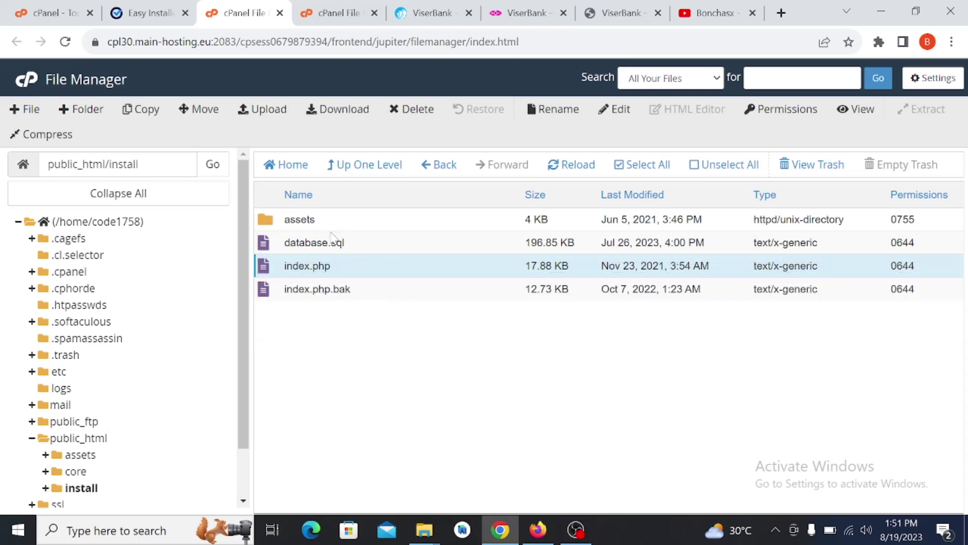
{"action": "left_click", "coordinate": [356, 222]}
{"action": "left_click", "coordinate": [430, 113]}
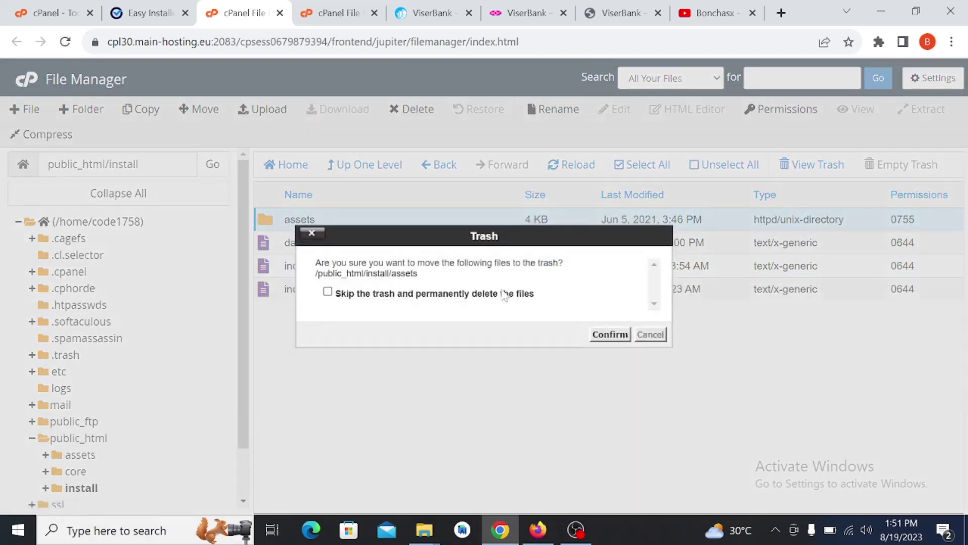
{"action": "left_click", "coordinate": [504, 294]}
{"action": "left_click", "coordinate": [612, 339]}
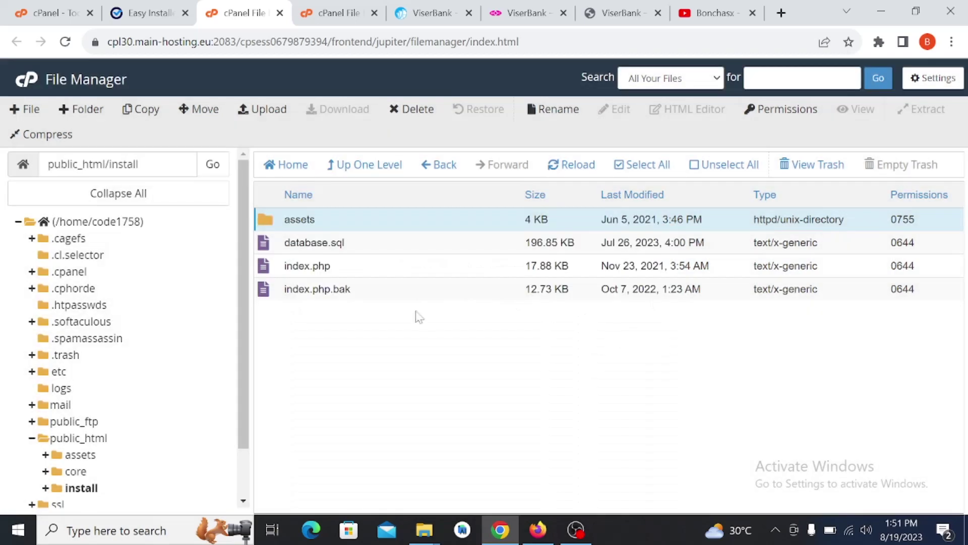
Step: Permanently delete index.php and index.php.bak, leaving only database.sql in install
{"action": "left_click", "coordinate": [367, 249]}
{"action": "left_click", "coordinate": [365, 258], "text": "ctrl"}
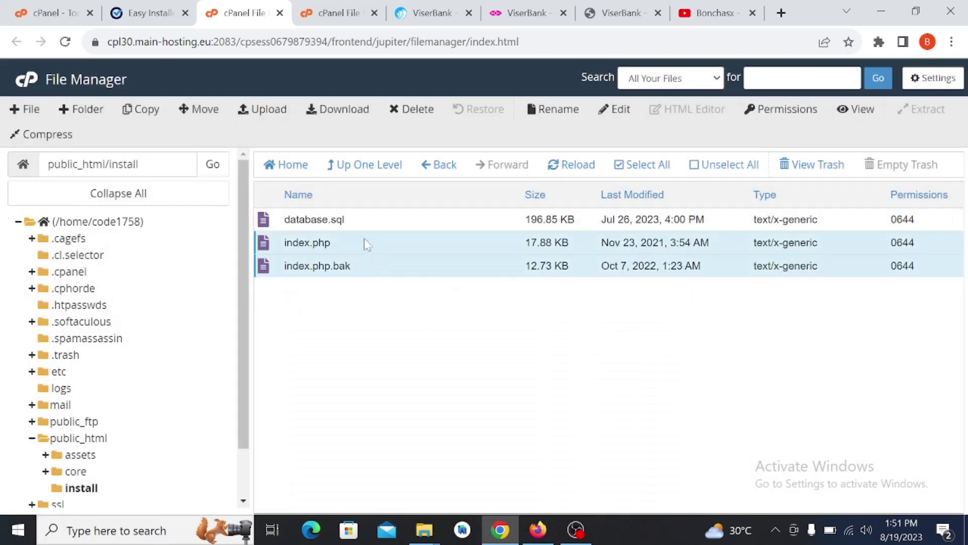
{"action": "left_click", "coordinate": [401, 108]}
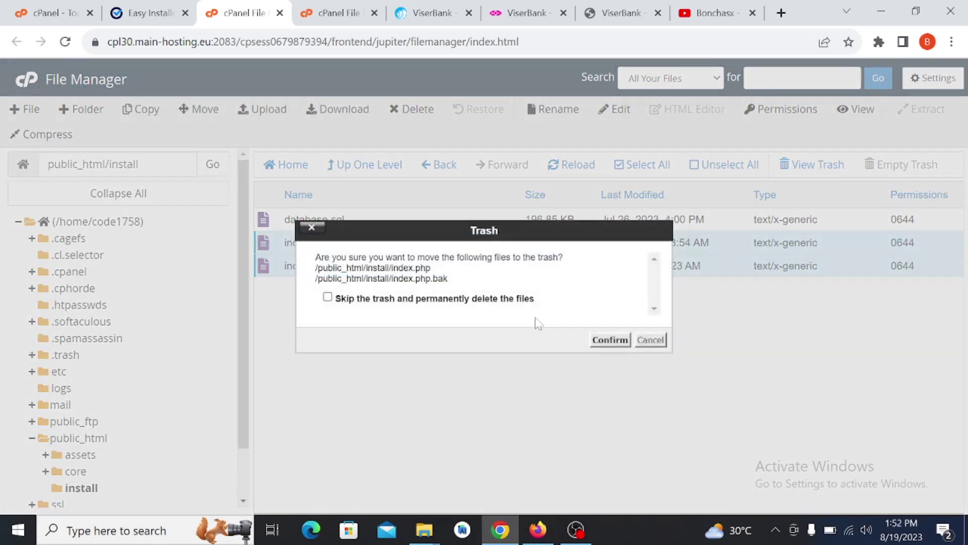
{"action": "left_click", "coordinate": [530, 300]}
{"action": "left_click", "coordinate": [609, 339]}
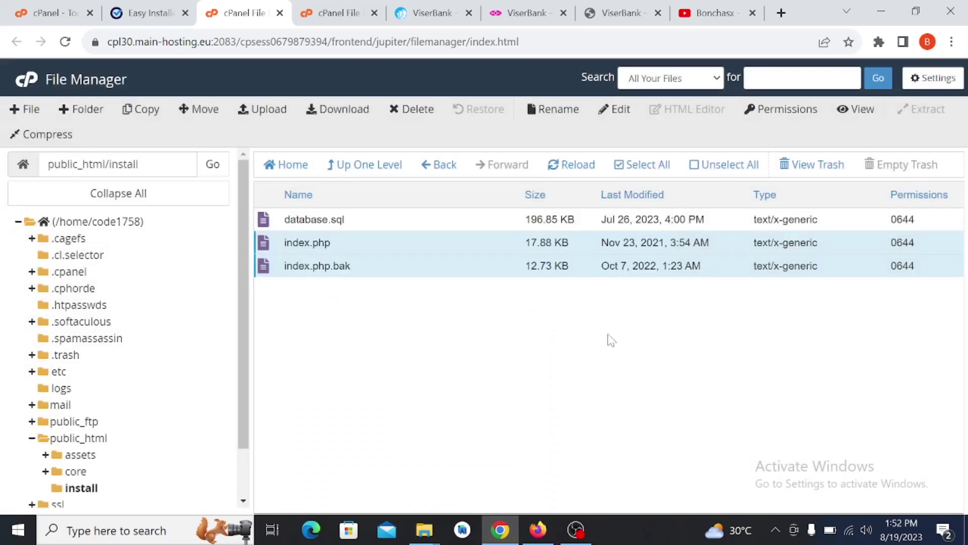
Step: Upload the Desktop's 26.36 KB index.php into public_html/install and reload the listing
{"action": "left_click", "coordinate": [268, 119]}
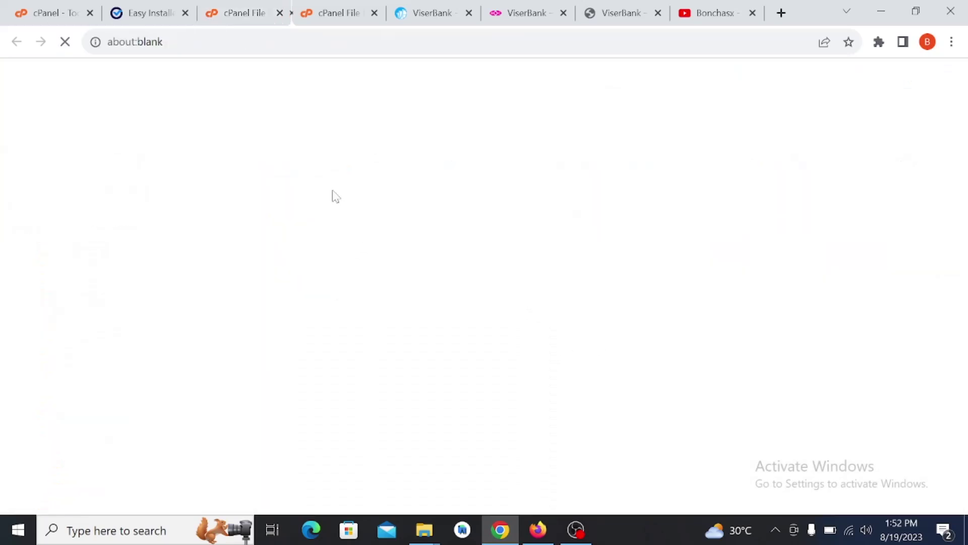
{"action": "left_click", "coordinate": [477, 335]}
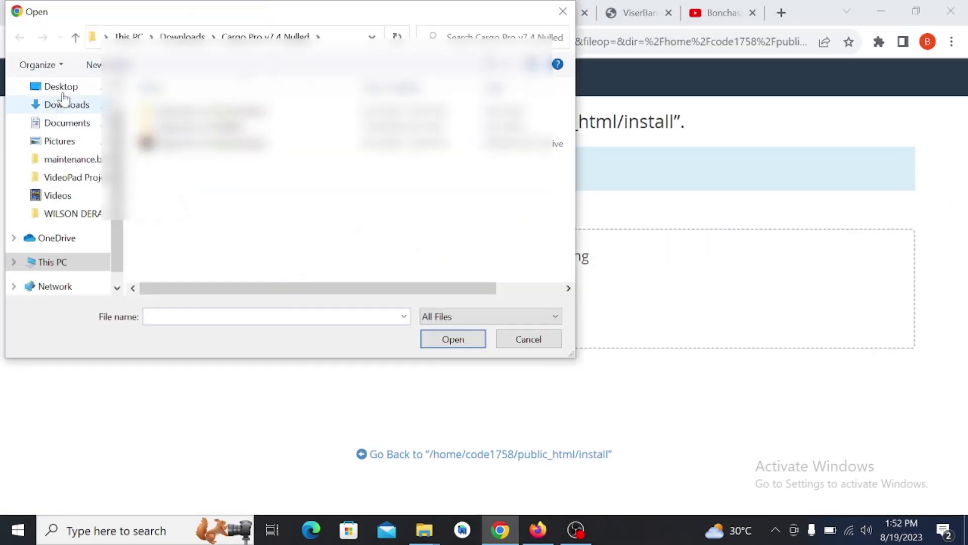
{"action": "left_click", "coordinate": [60, 87]}
{"action": "scroll", "coordinate": [431, 227], "scroll_direction": "down", "scroll_amount": 3}
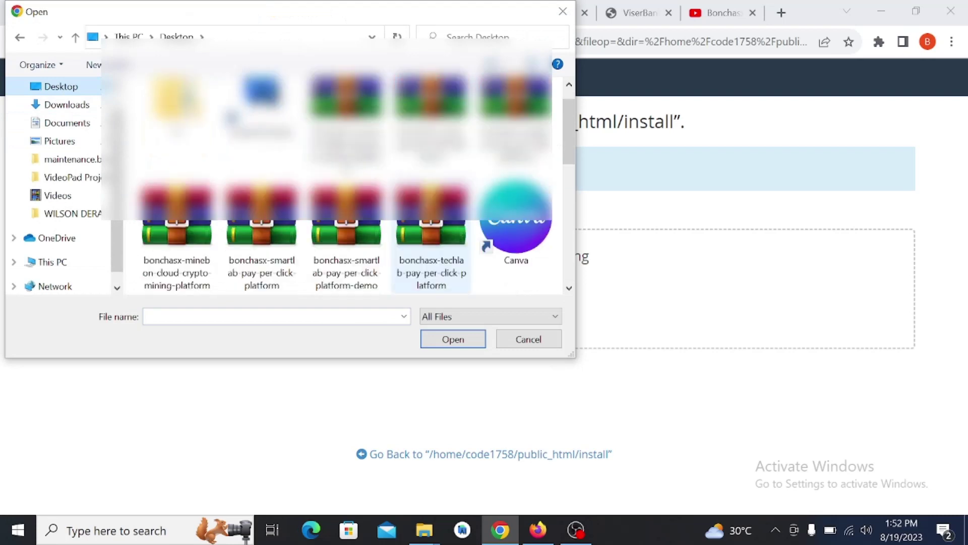
{"action": "left_click", "coordinate": [524, 235]}
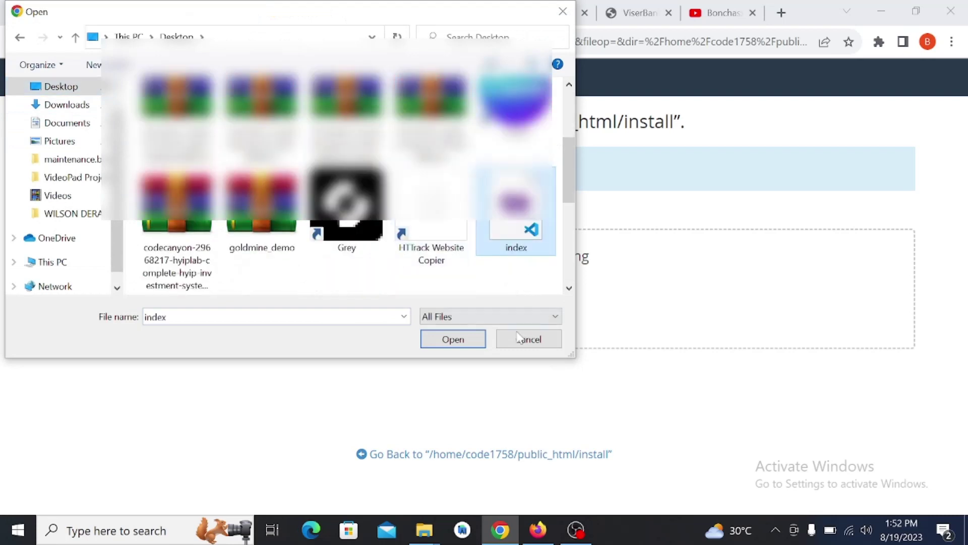
{"action": "left_click", "coordinate": [465, 343]}
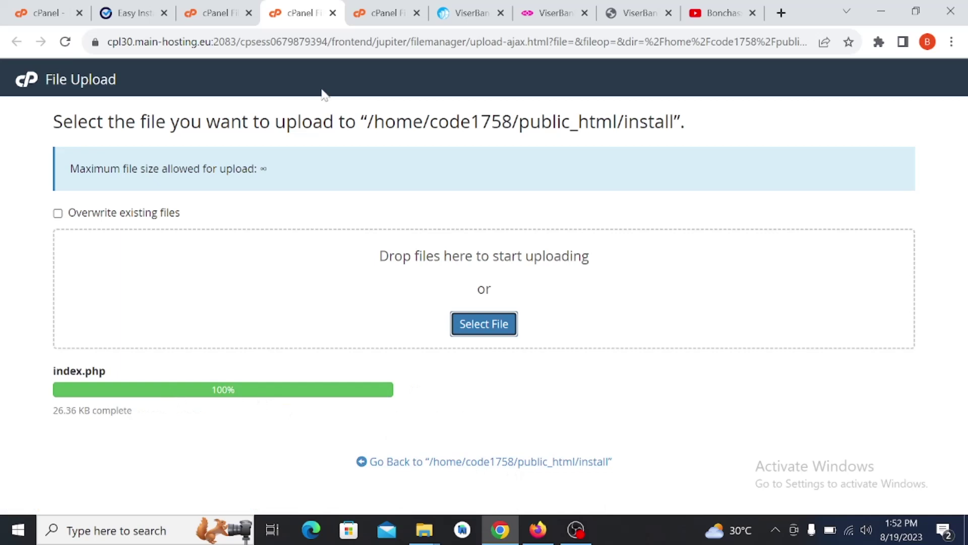
{"action": "left_click", "coordinate": [333, 12]}
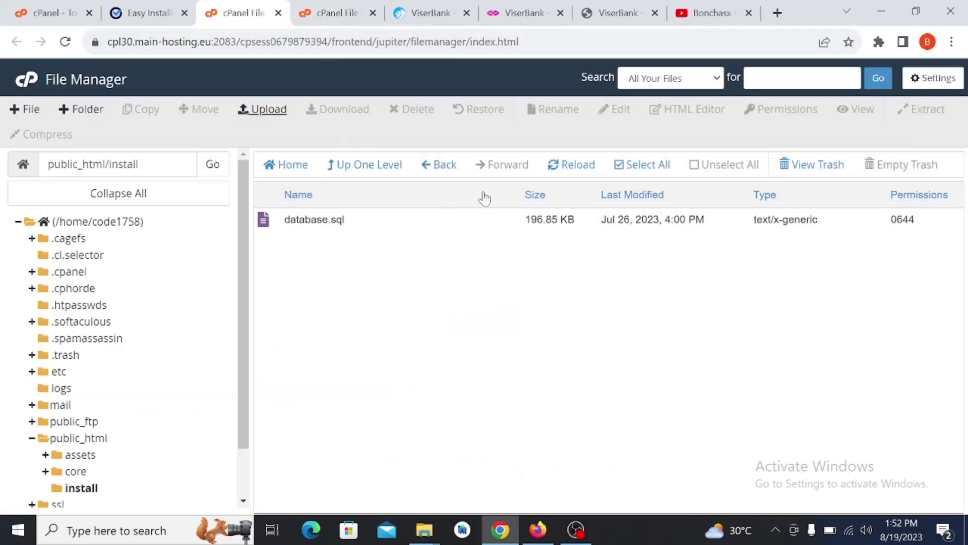
{"action": "left_click", "coordinate": [569, 172]}
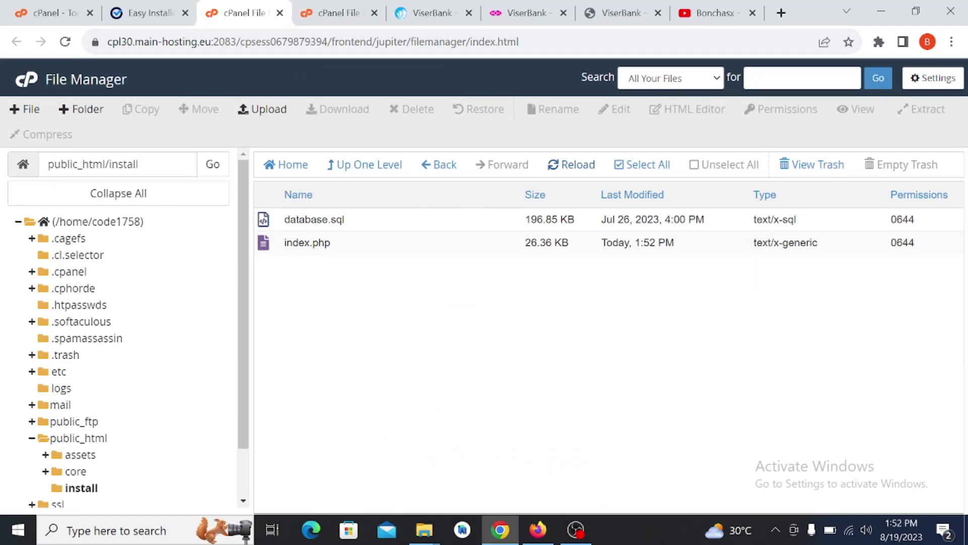
Step: Reload the installer and agree to the terms, revealing five core folders needing 0775
{"action": "left_click", "coordinate": [148, 13]}
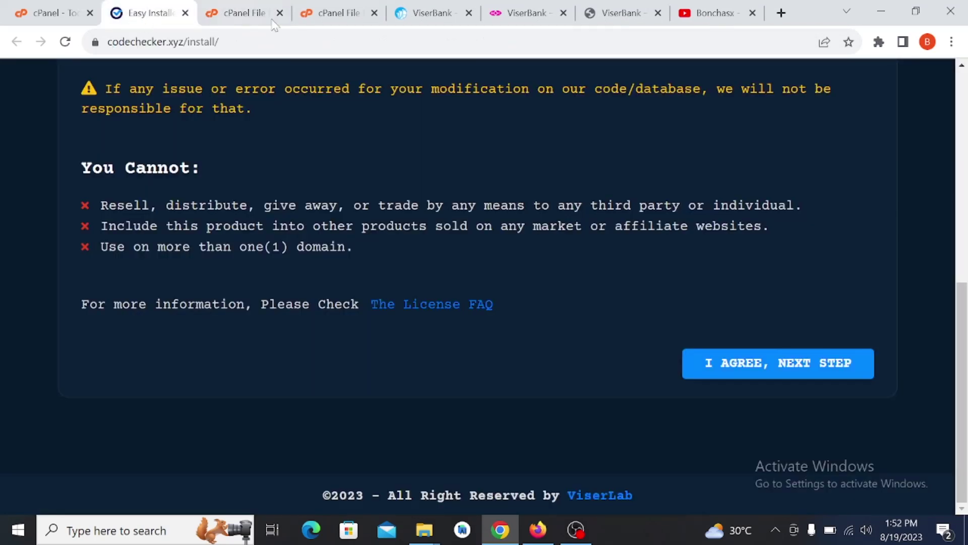
{"action": "left_click", "coordinate": [65, 41]}
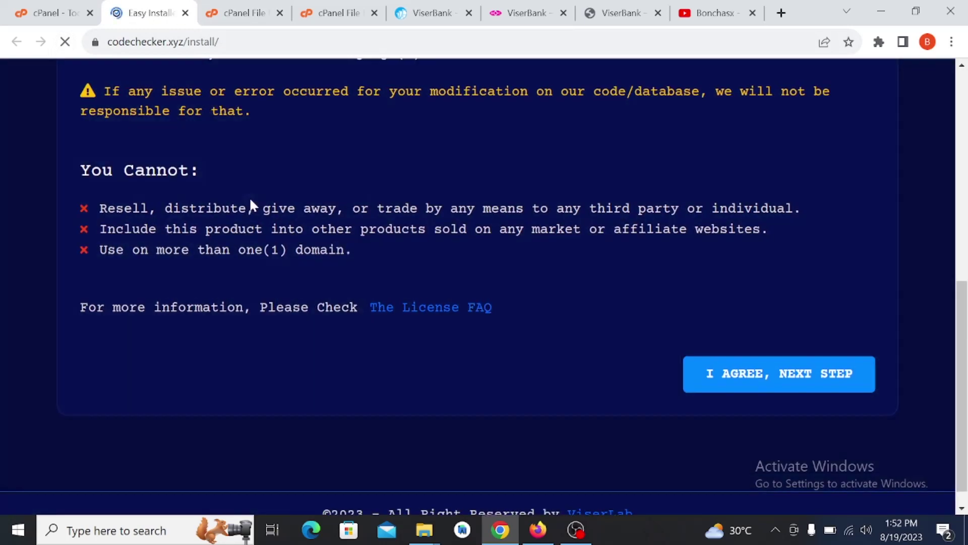
{"action": "scroll", "coordinate": [409, 241], "scroll_direction": "up", "scroll_amount": 6}
{"action": "scroll", "coordinate": [410, 241], "scroll_direction": "up", "scroll_amount": 3}
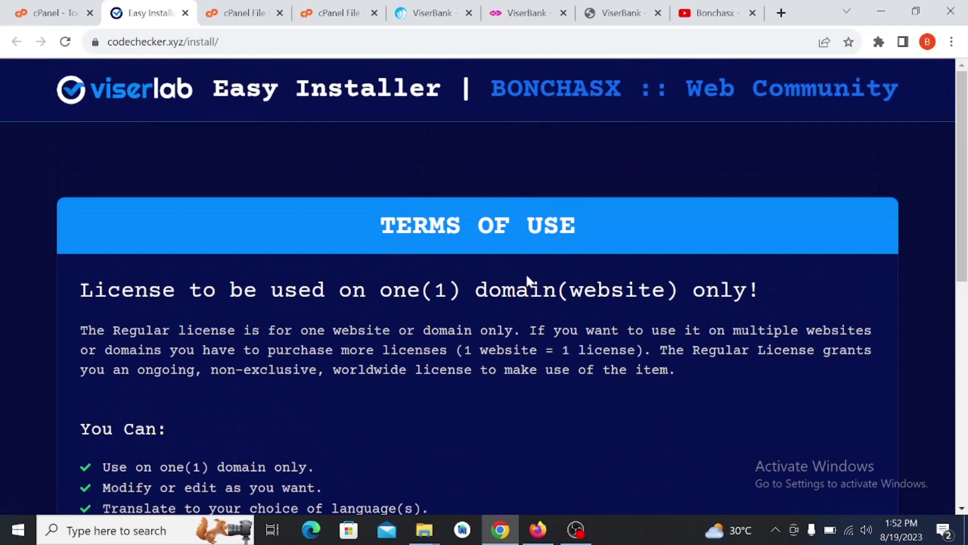
{"action": "scroll", "coordinate": [525, 281], "scroll_direction": "down", "scroll_amount": 9}
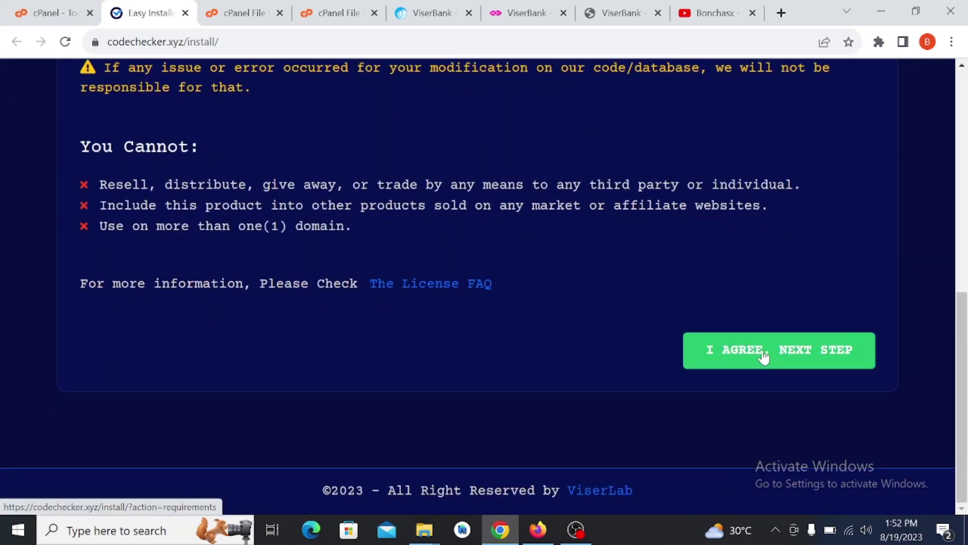
{"action": "left_click", "coordinate": [758, 355]}
{"action": "scroll", "coordinate": [677, 342], "scroll_direction": "down", "scroll_amount": 4}
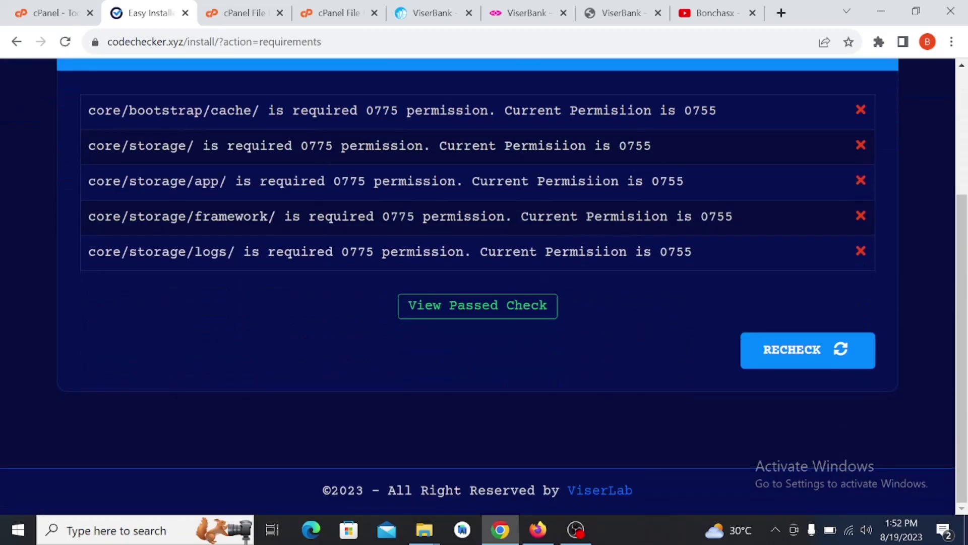
{"action": "left_click", "coordinate": [228, 15]}
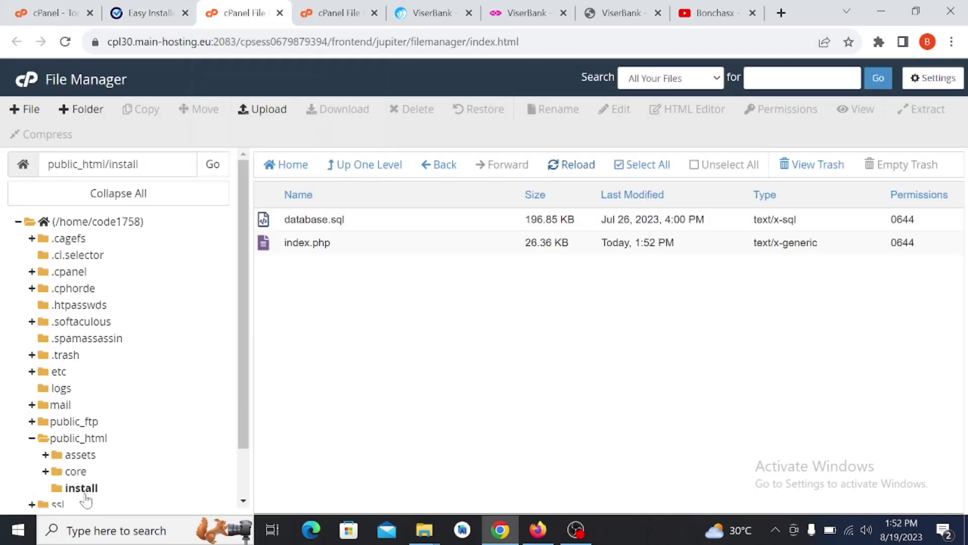
Step: Give the public_html/core/storage folder 0777 permissions with group and world write
{"action": "left_click", "coordinate": [84, 438]}
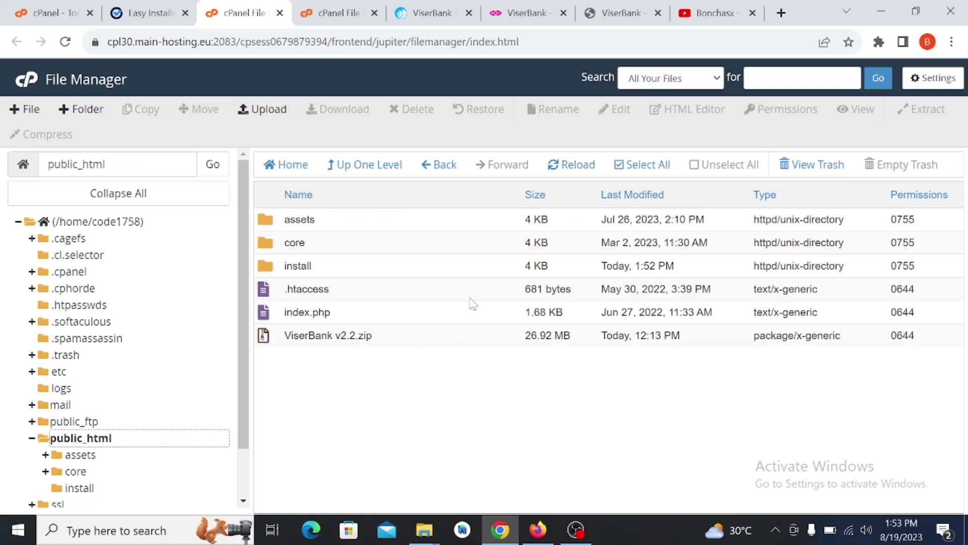
{"action": "left_click", "coordinate": [347, 245]}
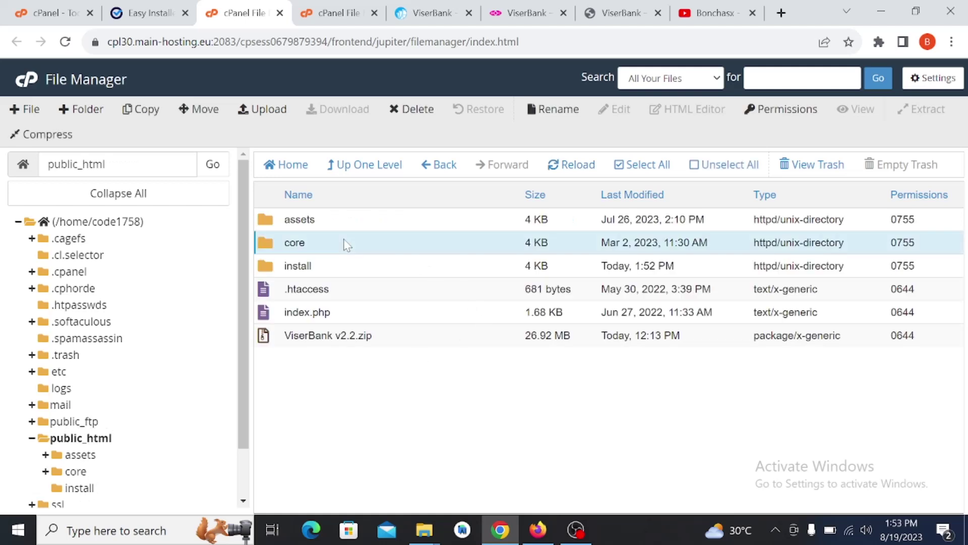
{"action": "double_click", "coordinate": [348, 245]}
{"action": "left_click", "coordinate": [345, 384]}
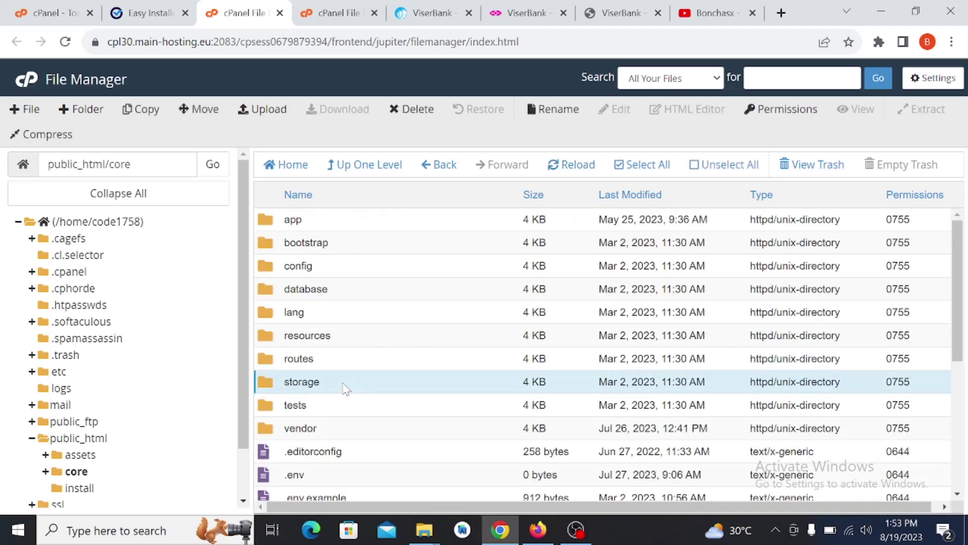
{"action": "right_click", "coordinate": [345, 384]}
{"action": "left_click", "coordinate": [413, 382]}
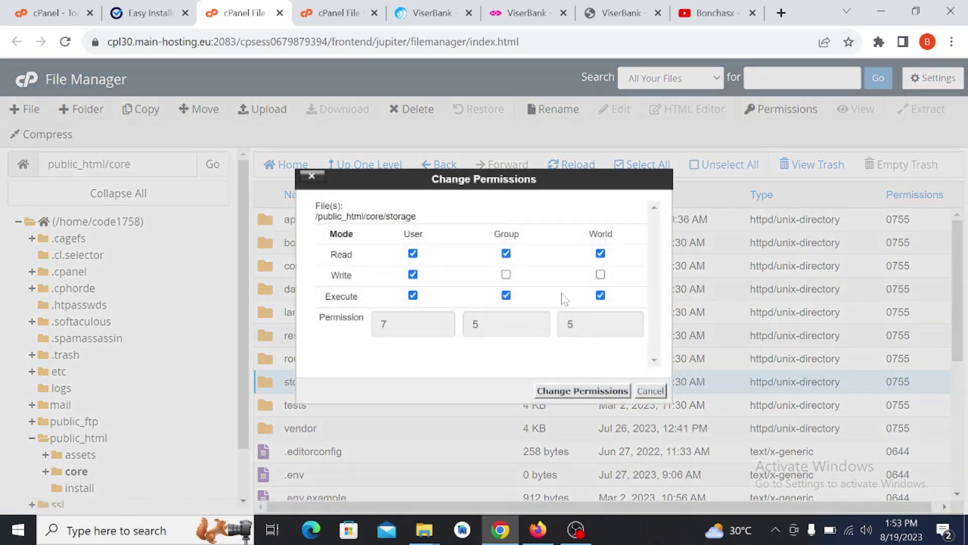
{"action": "left_click", "coordinate": [506, 274]}
{"action": "left_click", "coordinate": [600, 274]}
{"action": "left_click", "coordinate": [583, 391]}
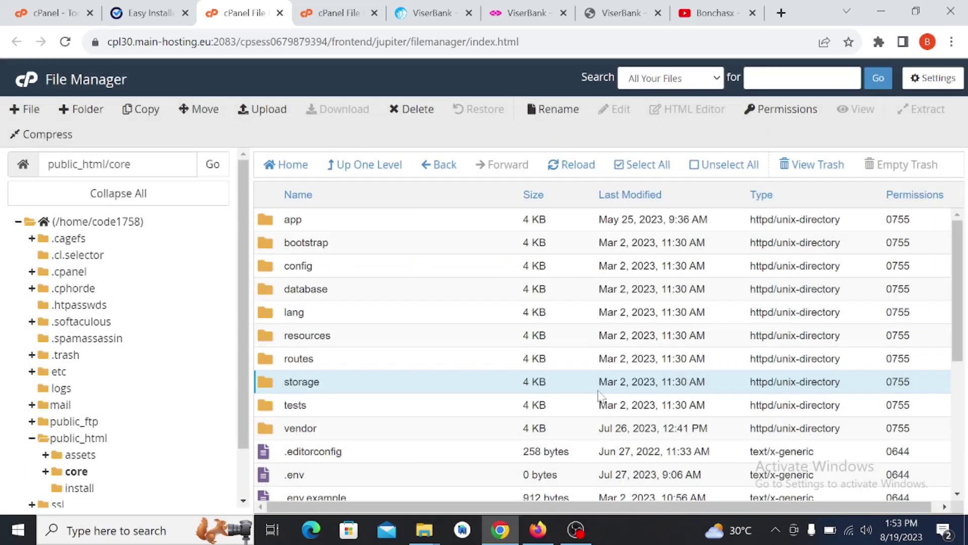
Step: Set the storage/framework and storage/logs folders to 0777
{"action": "double_click", "coordinate": [357, 382]}
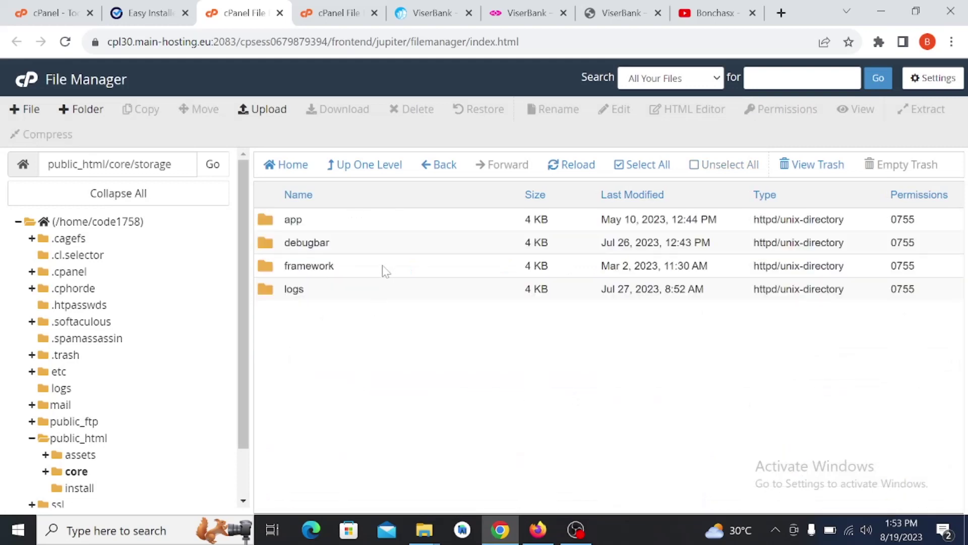
{"action": "left_click_drag", "start_coordinate": [385, 270], "coordinate": [380, 280]}
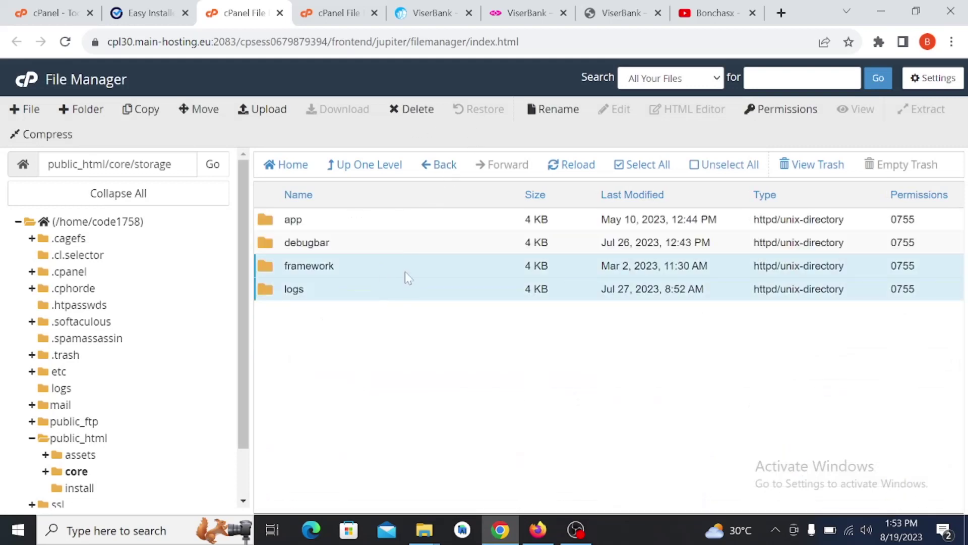
{"action": "right_click", "coordinate": [404, 272]}
{"action": "left_click", "coordinate": [495, 348]}
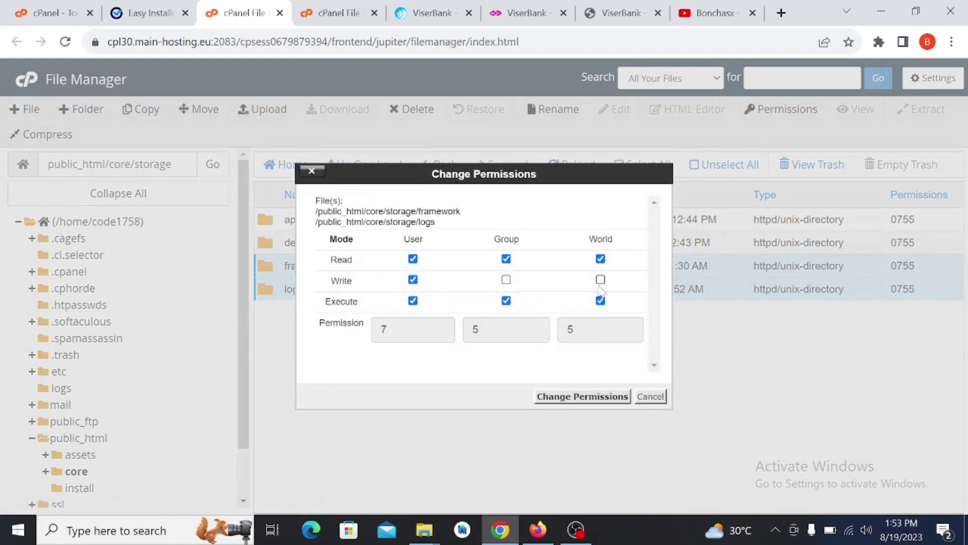
{"action": "left_click", "coordinate": [600, 280]}
{"action": "left_click", "coordinate": [506, 279]}
{"action": "left_click", "coordinate": [579, 396]}
Step: Set the storage/app folder to 0777
{"action": "left_click", "coordinate": [360, 225]}
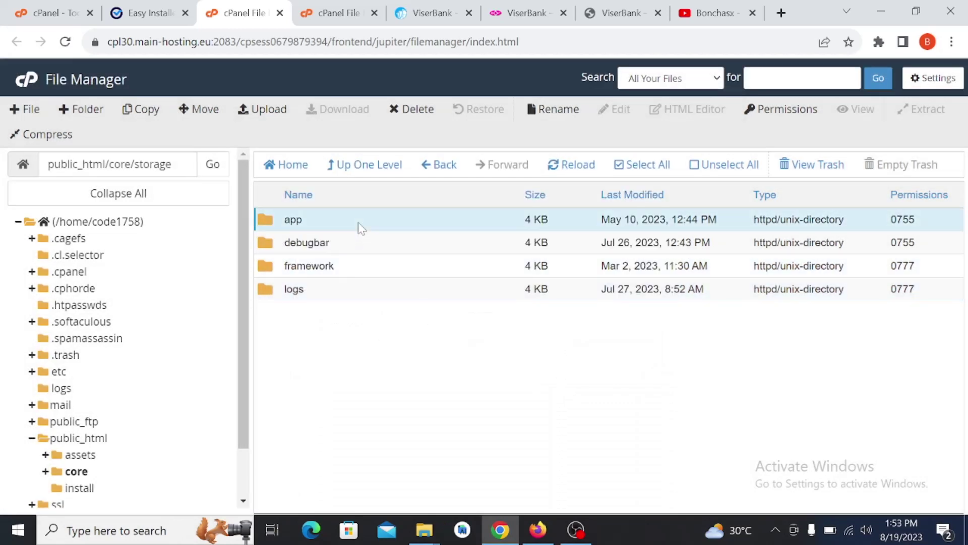
{"action": "right_click", "coordinate": [359, 226]}
{"action": "left_click", "coordinate": [486, 304]}
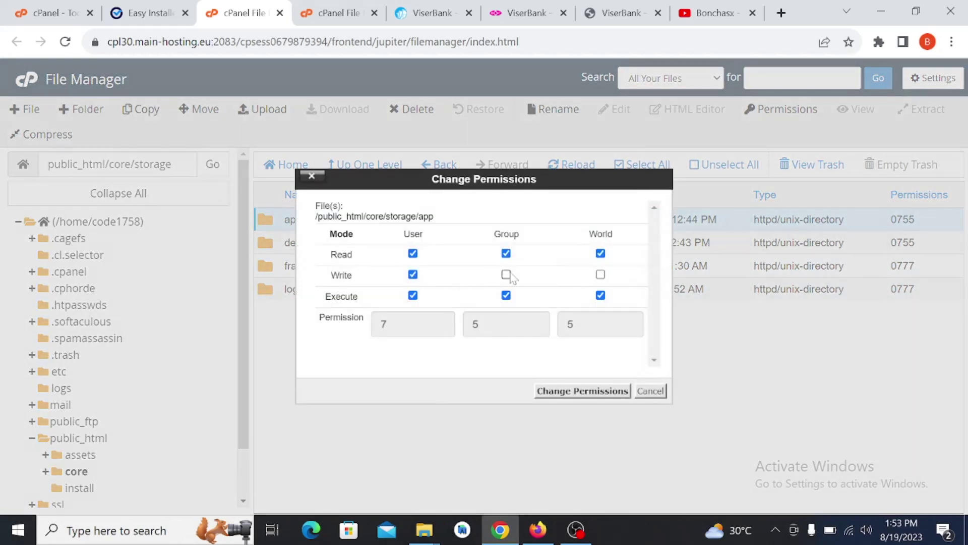
{"action": "left_click", "coordinate": [506, 275]}
{"action": "left_click", "coordinate": [600, 274]}
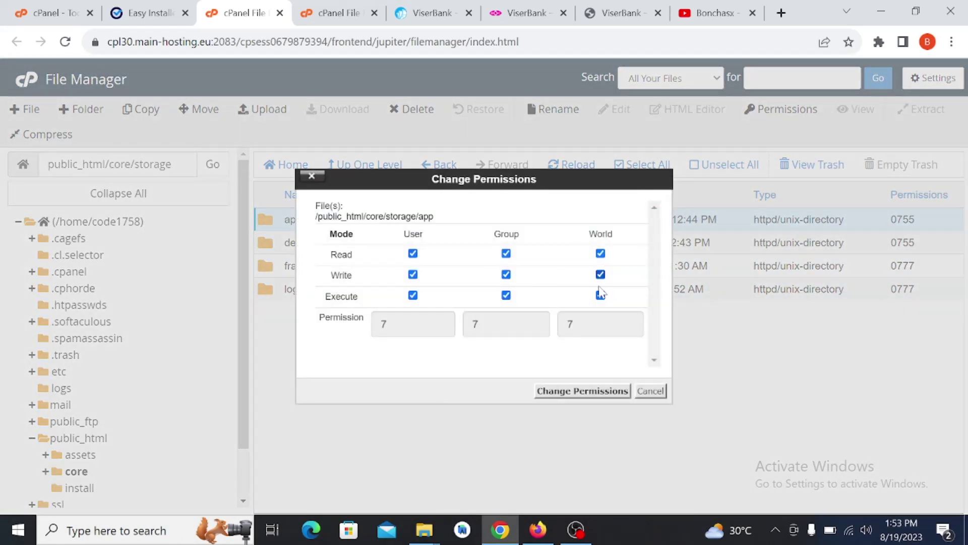
{"action": "left_click", "coordinate": [560, 393]}
Step: Set core/bootstrap/cache to 0777 and return to the installer
{"action": "left_click", "coordinate": [77, 472]}
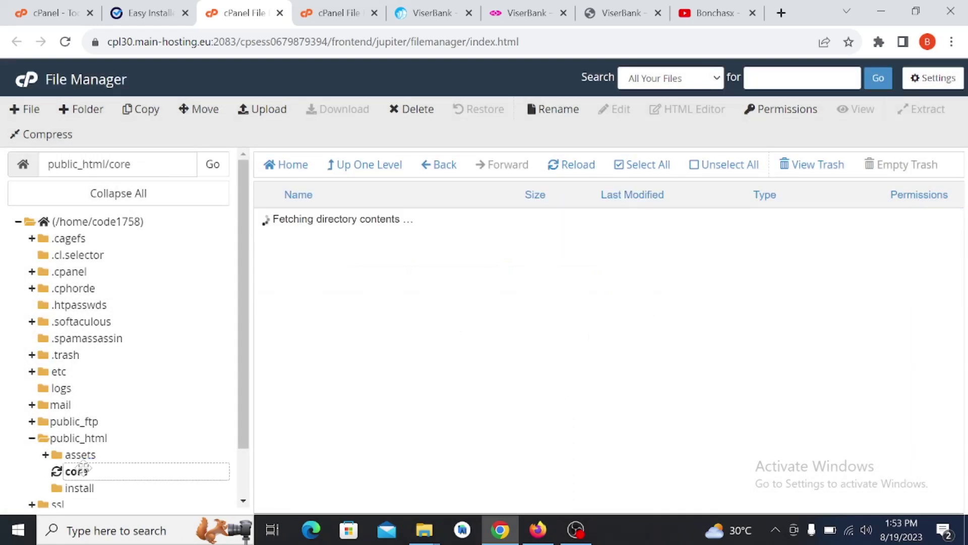
{"action": "double_click", "coordinate": [375, 244]}
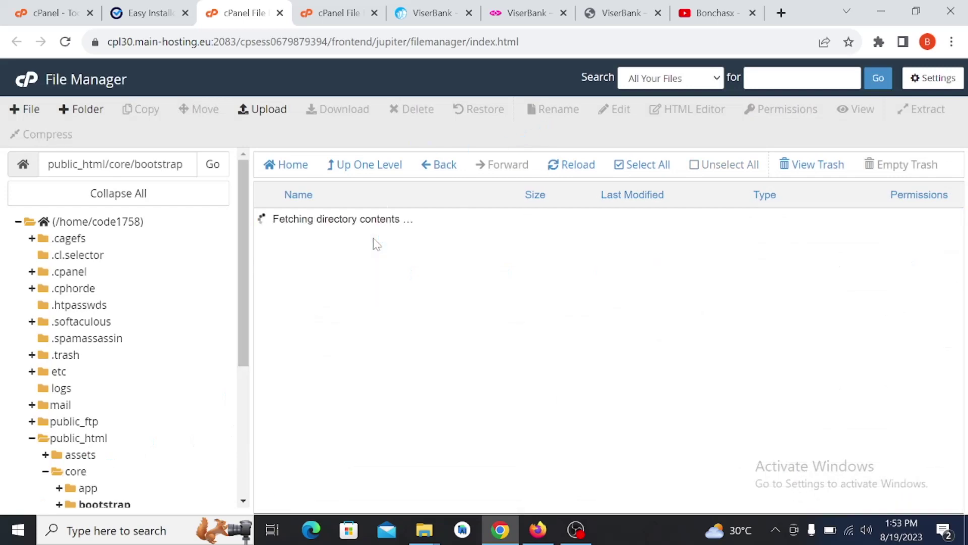
{"action": "left_click", "coordinate": [371, 229]}
{"action": "right_click", "coordinate": [371, 230]}
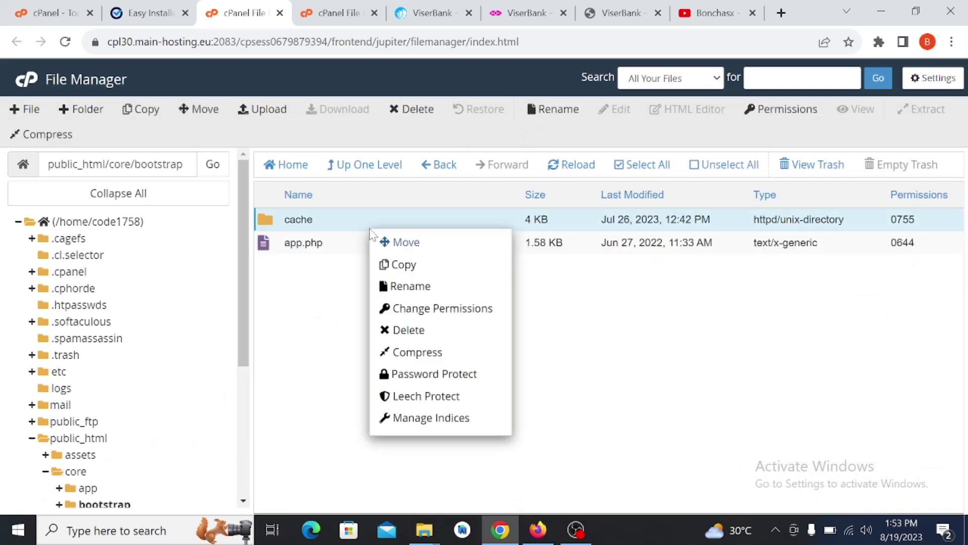
{"action": "left_click", "coordinate": [469, 308]}
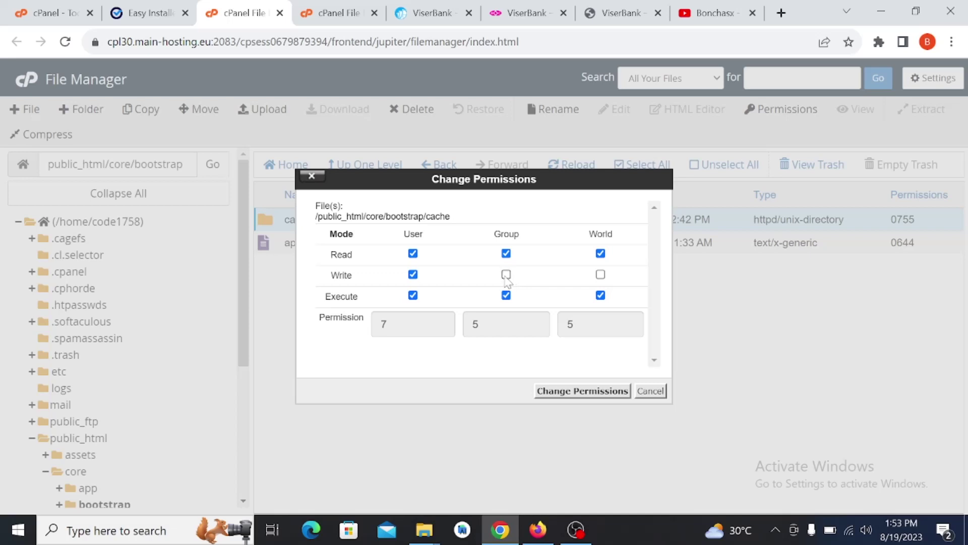
{"action": "left_click", "coordinate": [506, 274]}
{"action": "left_click", "coordinate": [601, 275]}
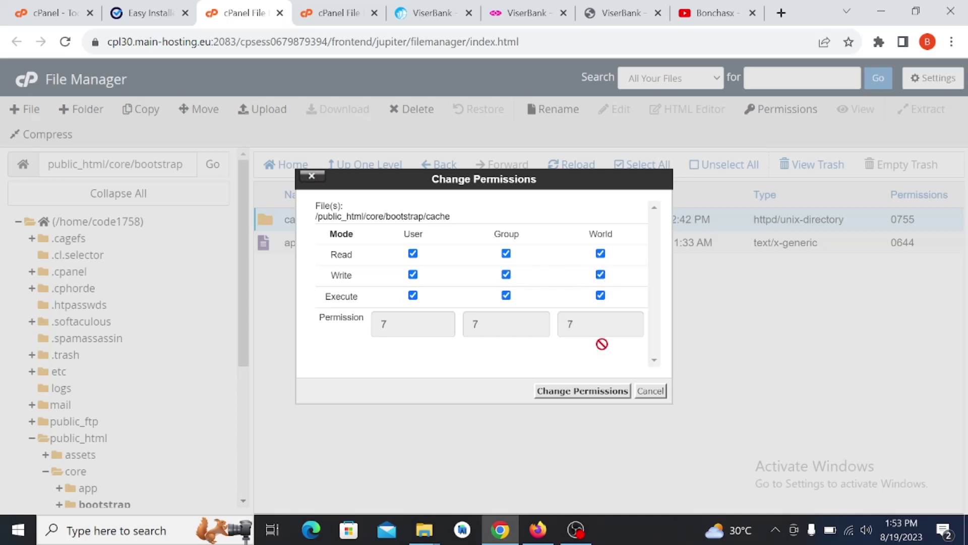
{"action": "left_click", "coordinate": [580, 392]}
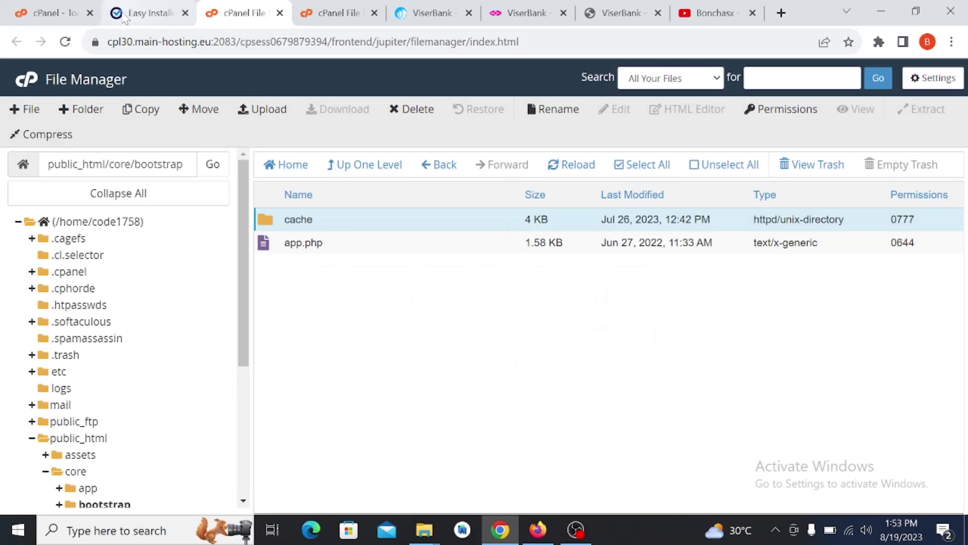
{"action": "left_click", "coordinate": [149, 7]}
Step: Rerun the passing requirements check, proceed to the database and admin Information form, then return to cPanel
{"action": "left_click", "coordinate": [797, 356]}
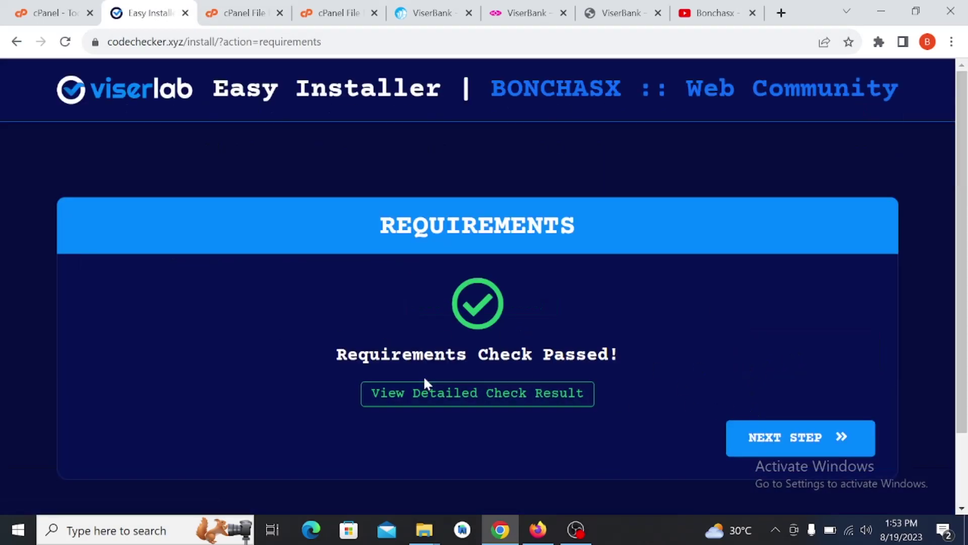
{"action": "left_click", "coordinate": [769, 440]}
{"action": "scroll", "coordinate": [542, 338], "scroll_direction": "down", "scroll_amount": 4}
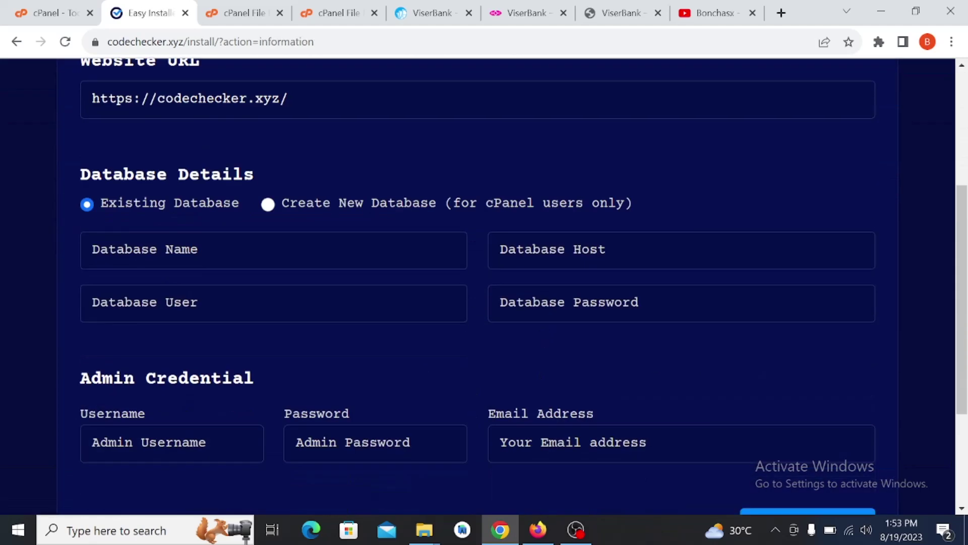
{"action": "scroll", "coordinate": [390, 204], "scroll_direction": "up", "scroll_amount": 1}
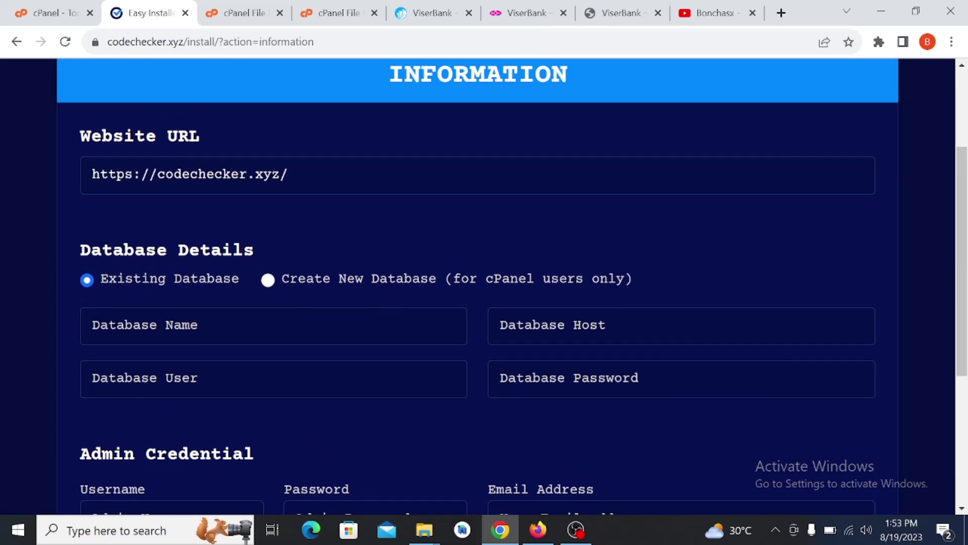
{"action": "scroll", "coordinate": [273, 275], "scroll_direction": "down", "scroll_amount": 1}
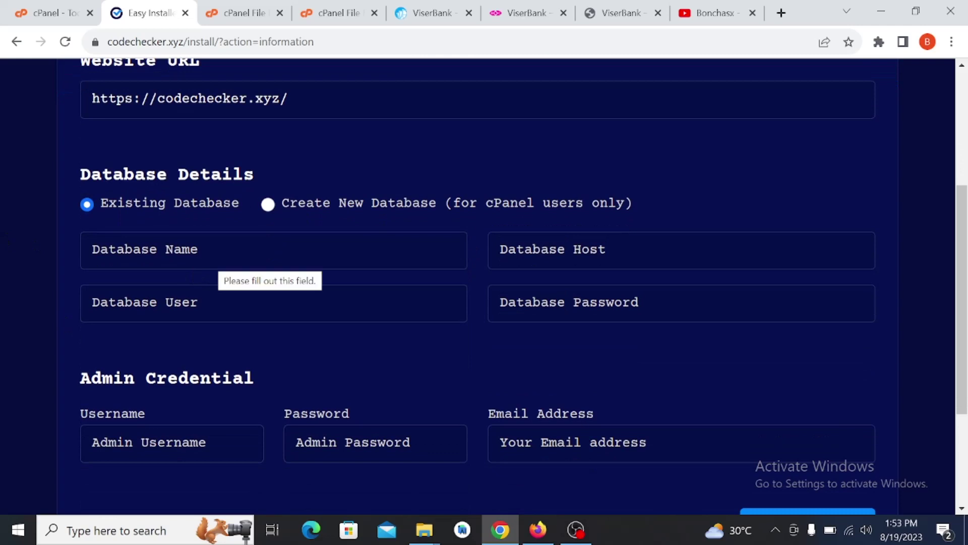
{"action": "left_click", "coordinate": [134, 295]}
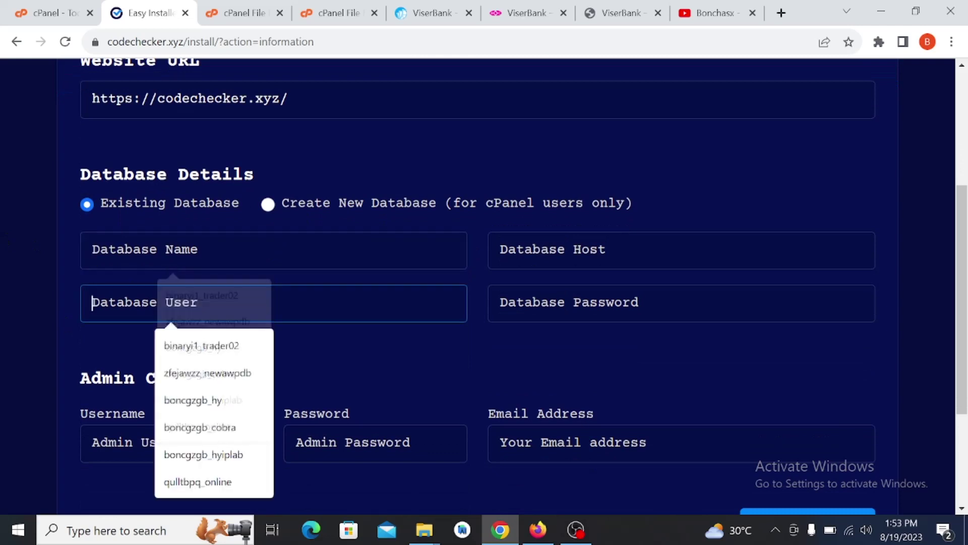
{"action": "left_click", "coordinate": [289, 277]}
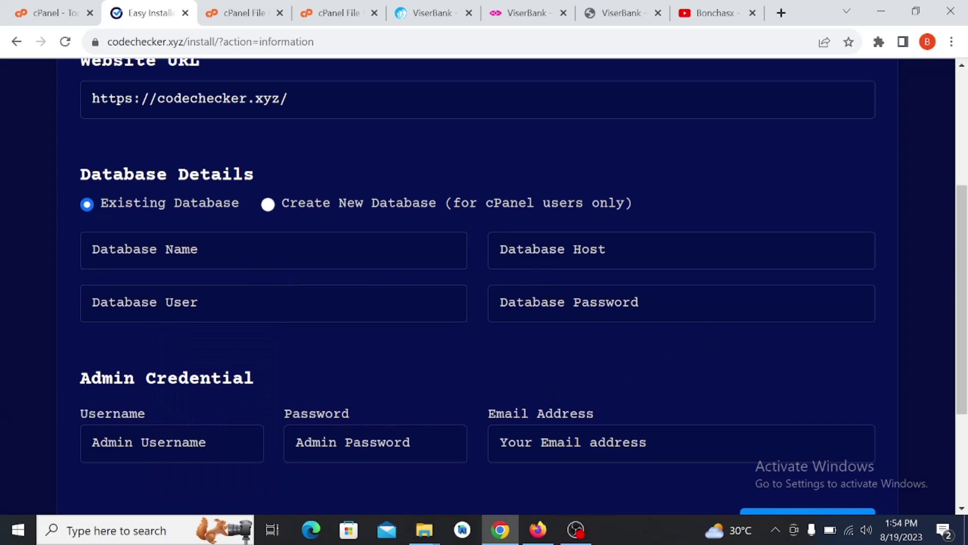
{"action": "scroll", "coordinate": [105, 97], "scroll_direction": "up", "scroll_amount": 5}
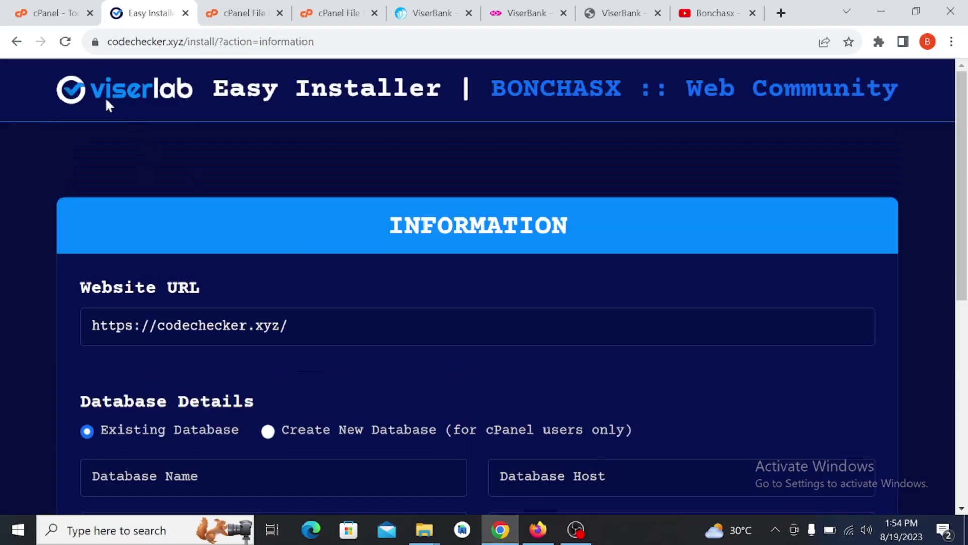
{"action": "left_click", "coordinate": [26, 15]}
Step: Create the database code1758_bank with the MySQL Database Wizard
{"action": "scroll", "coordinate": [606, 398], "scroll_direction": "down", "scroll_amount": 10}
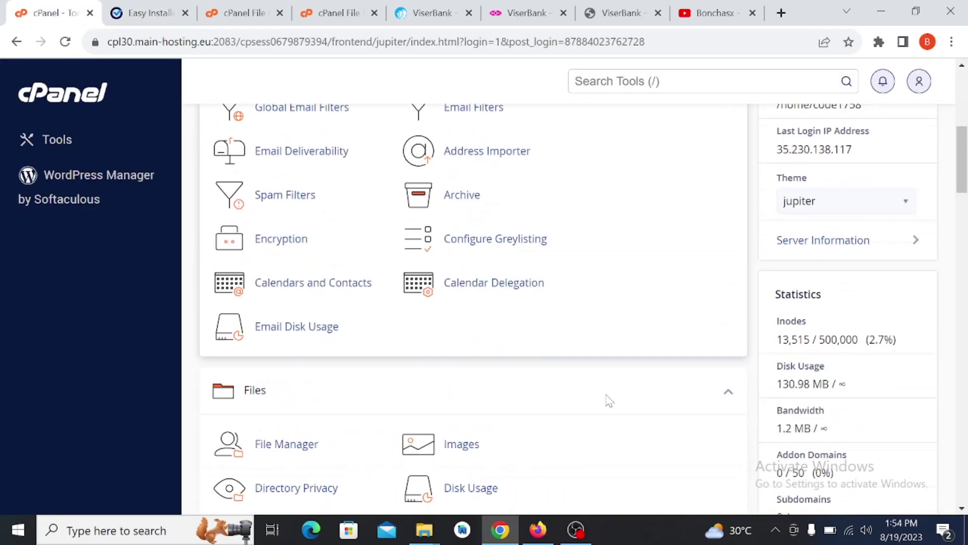
{"action": "scroll", "coordinate": [600, 400], "scroll_direction": "down", "scroll_amount": 3}
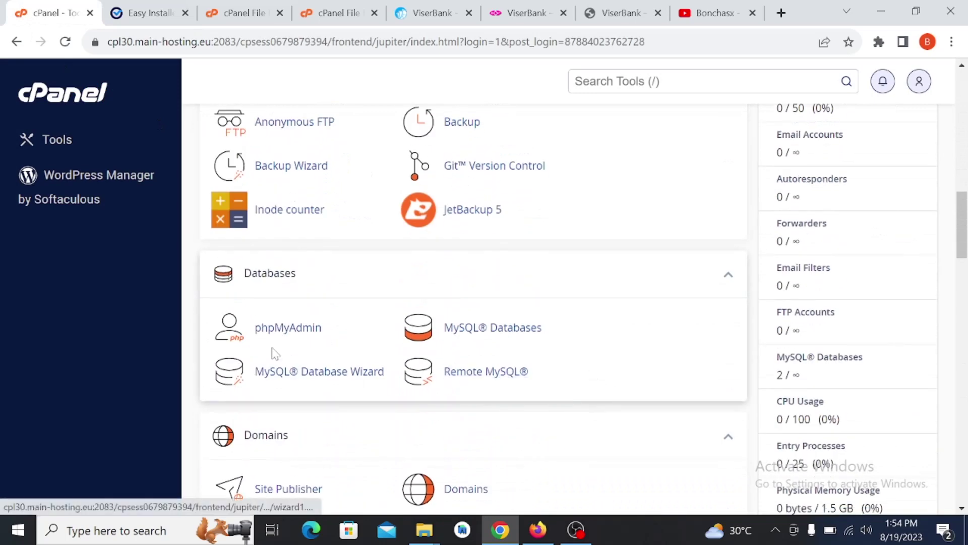
{"action": "left_click", "coordinate": [319, 372]}
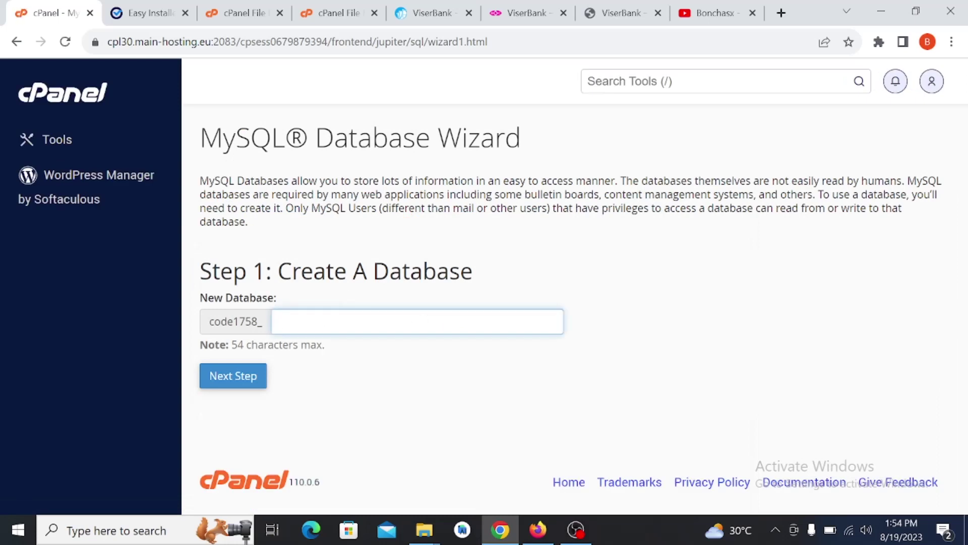
{"action": "type", "text": "bank"}
{"action": "left_click", "coordinate": [258, 377]}
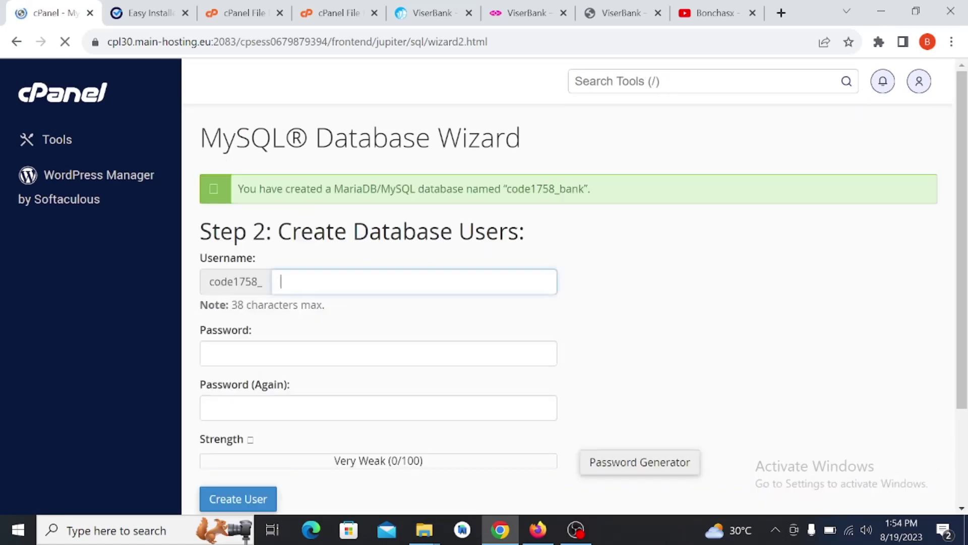
Step: Name the database user 'bank' and generate and copy a very strong password
{"action": "type", "text": "bank"}
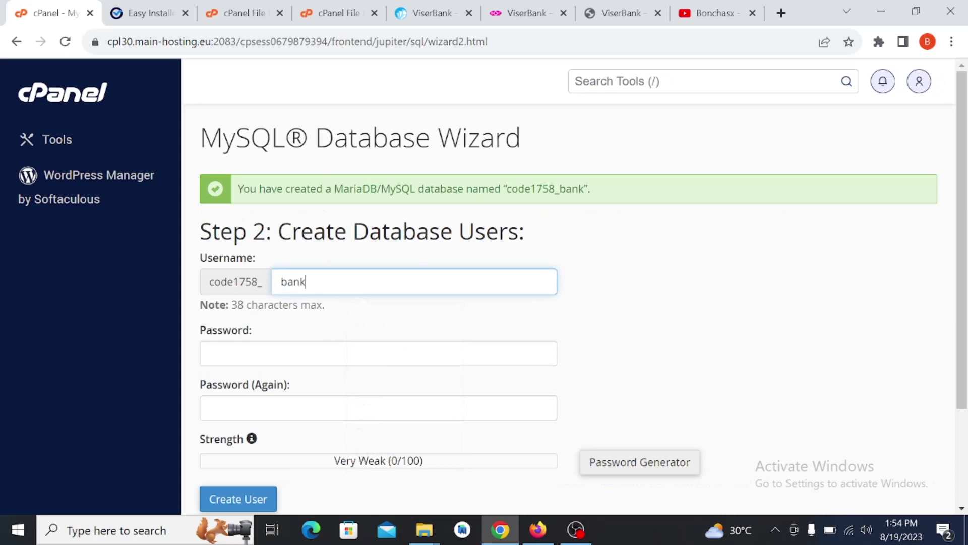
{"action": "key", "text": "Tab"}
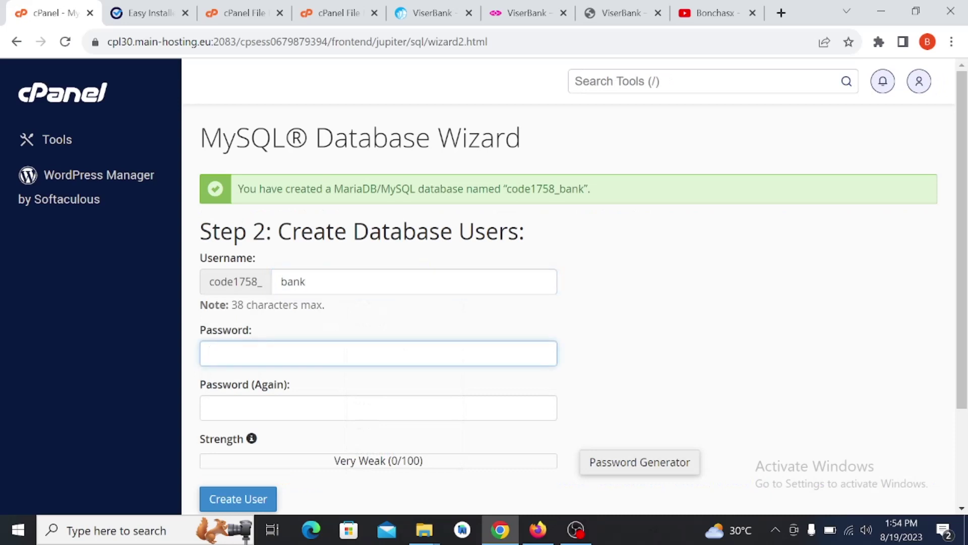
{"action": "key", "text": "Tab"}
{"action": "key", "text": "shift+Tab"}
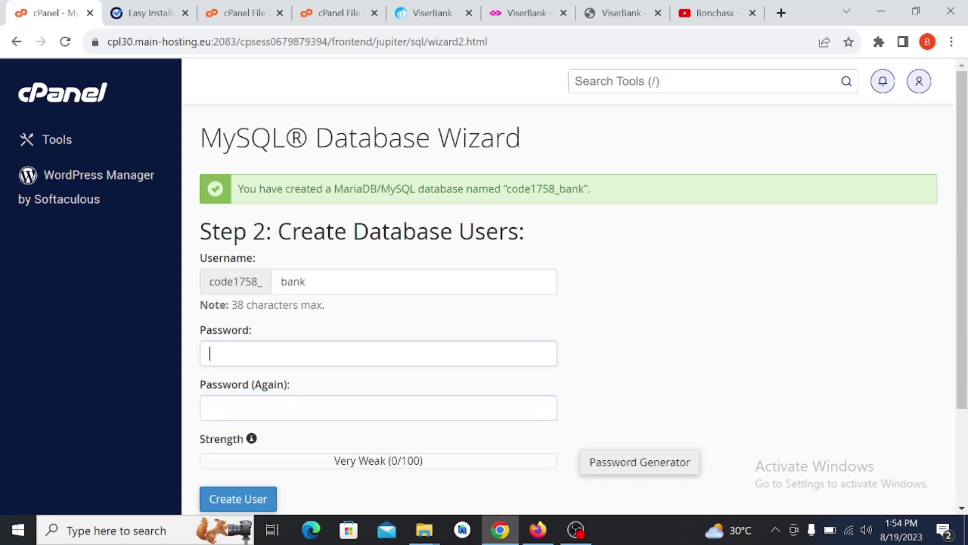
{"action": "left_click", "coordinate": [621, 463]}
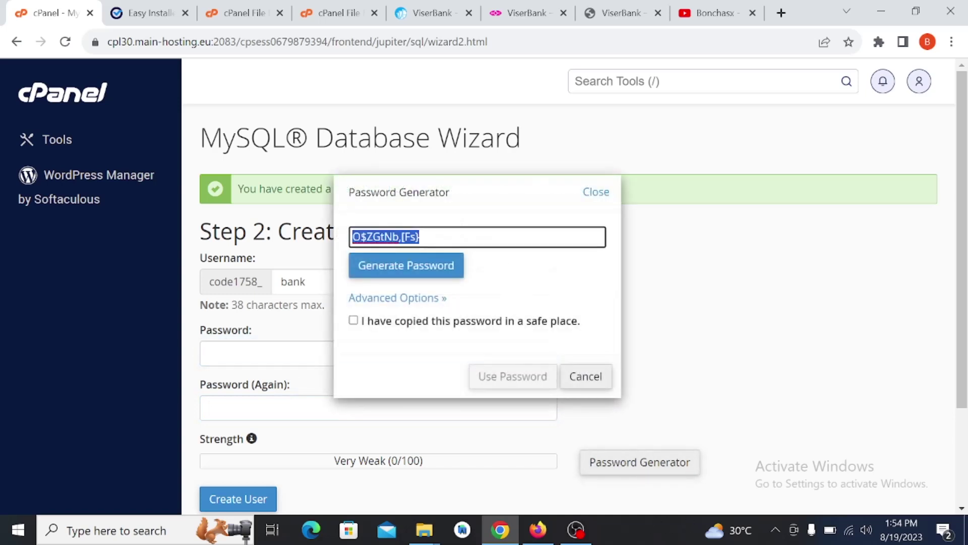
{"action": "right_click", "coordinate": [390, 241]}
{"action": "left_click", "coordinate": [434, 298]}
{"action": "left_click", "coordinate": [585, 375]}
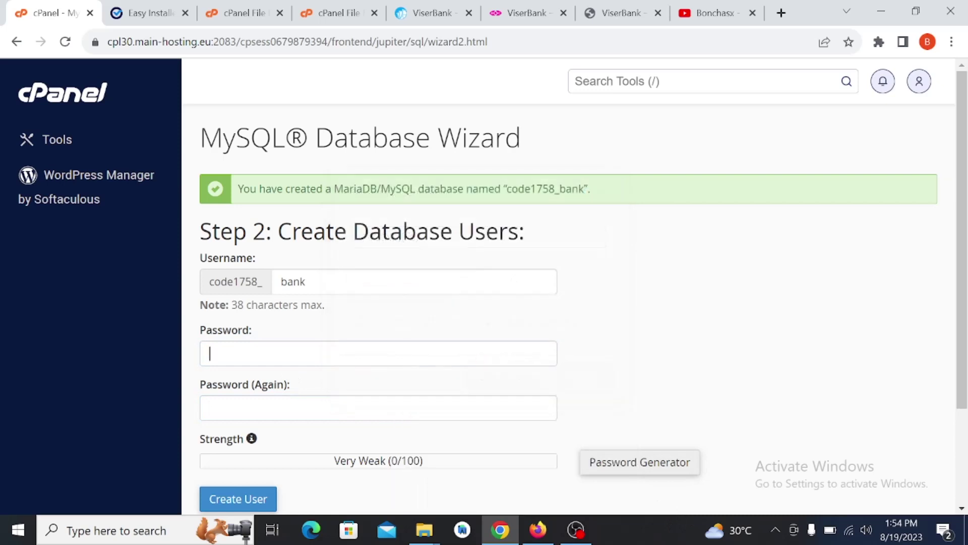
Step: Paste the generated password into both password fields and create user code1758_bank
{"action": "right_click", "coordinate": [372, 355]}
{"action": "left_click", "coordinate": [399, 213]}
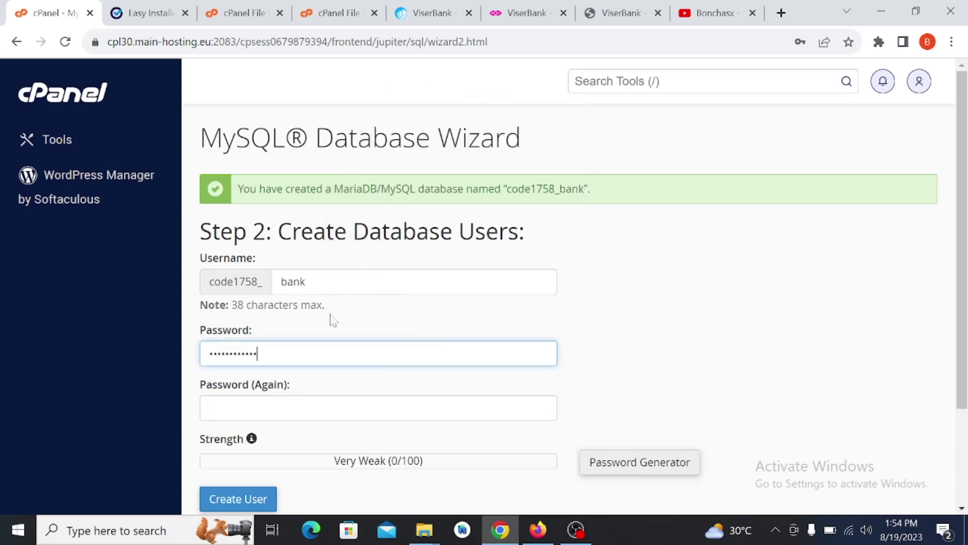
{"action": "right_click", "coordinate": [296, 406]}
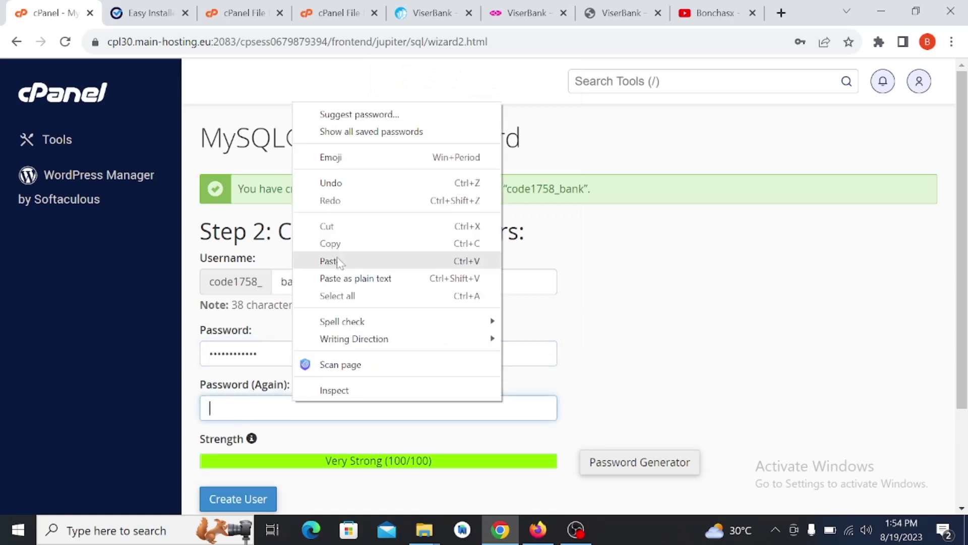
{"action": "left_click", "coordinate": [338, 261]}
{"action": "left_click", "coordinate": [259, 498]}
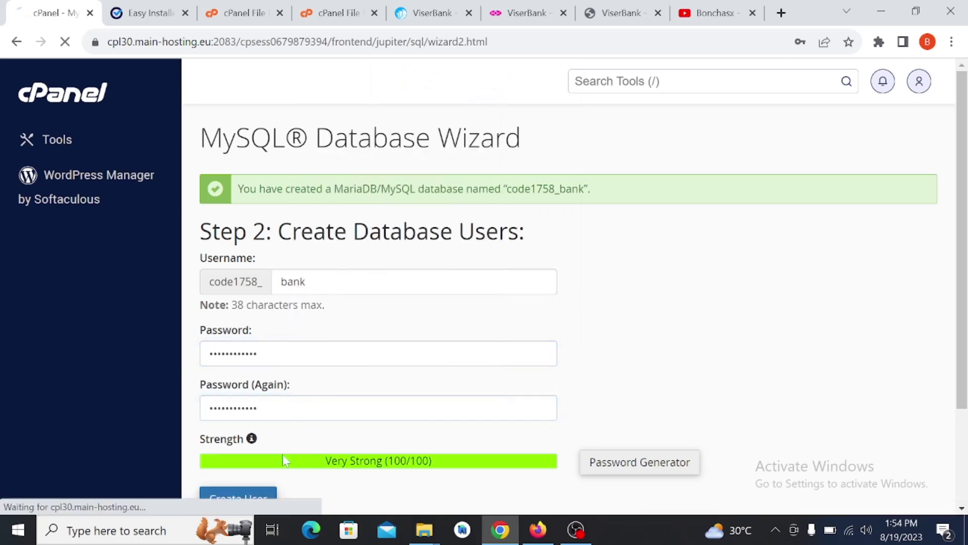
Step: Fill the installer's Database Password with the generated password and Database Host with localhost
{"action": "left_click", "coordinate": [119, 6]}
{"action": "scroll", "coordinate": [553, 395], "scroll_direction": "down", "scroll_amount": 5}
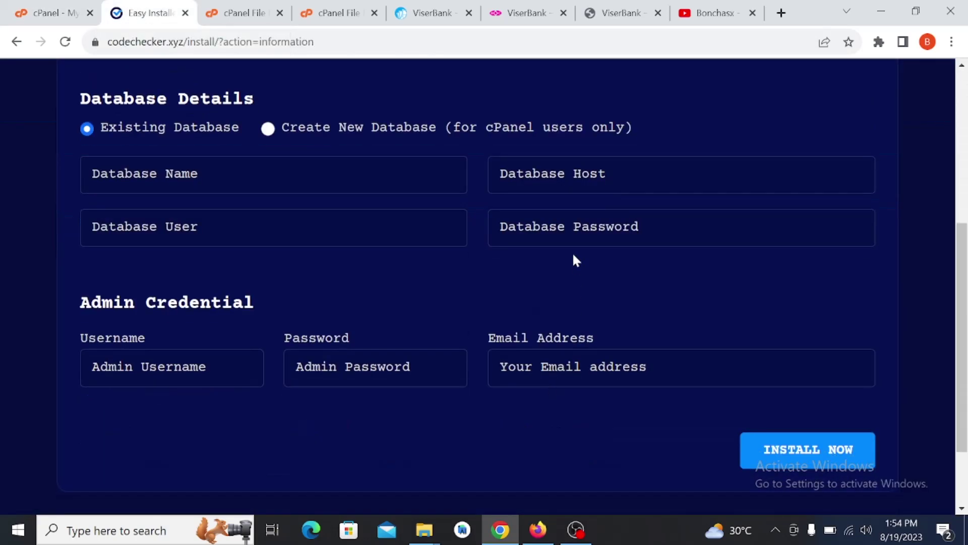
{"action": "left_click", "coordinate": [571, 232]}
{"action": "right_click", "coordinate": [571, 232]}
{"action": "left_click", "coordinate": [636, 349]}
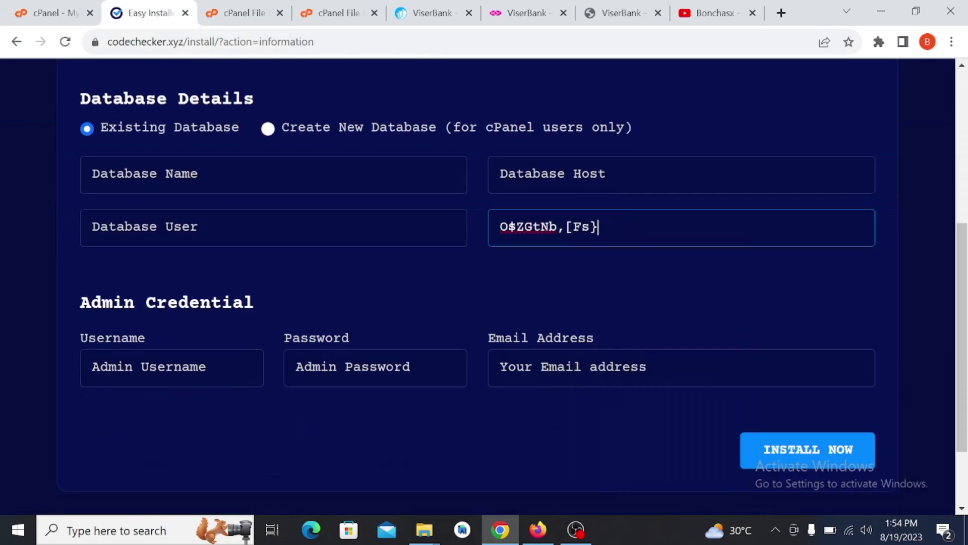
{"action": "left_click", "coordinate": [578, 174]}
{"action": "key", "text": "Down"}
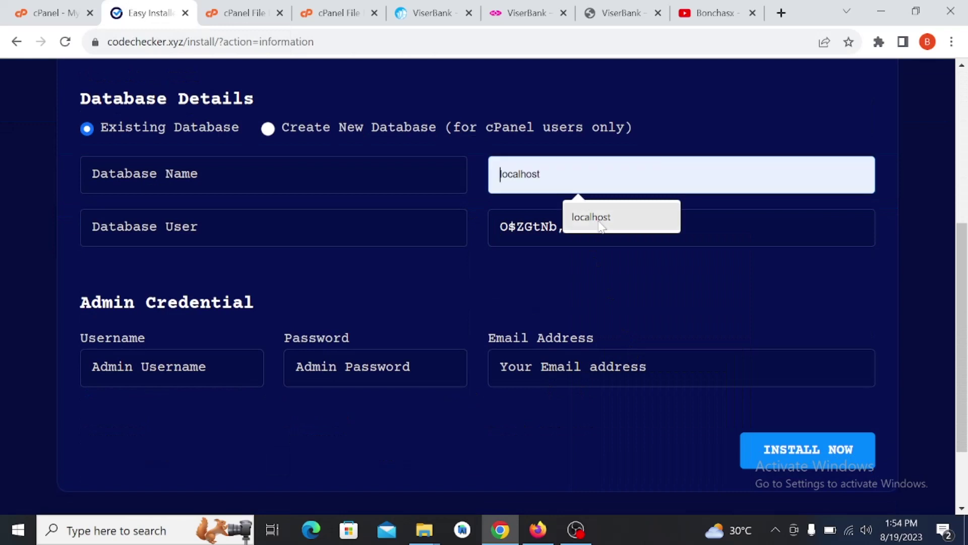
{"action": "key", "text": "Return"}
{"action": "key", "text": "Tab"}
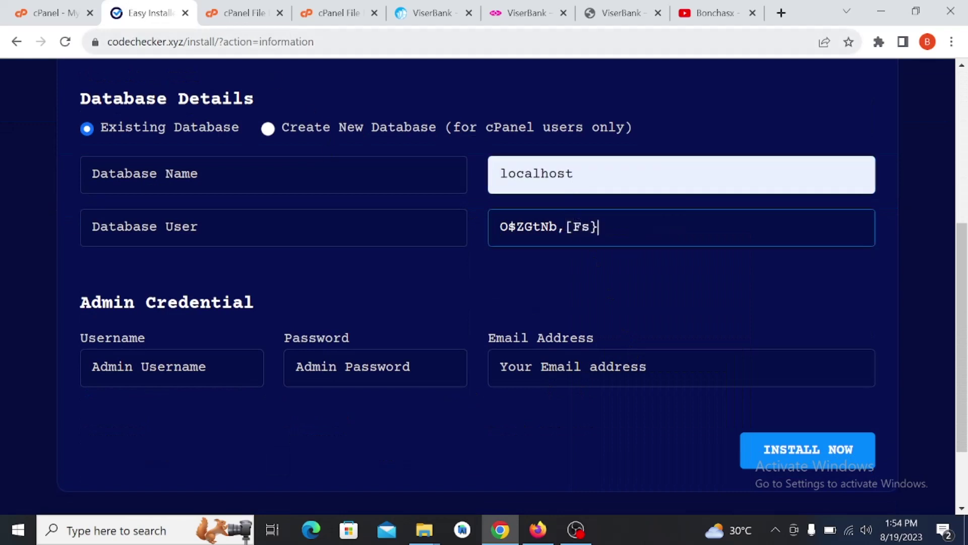
{"action": "left_click", "coordinate": [48, 14]}
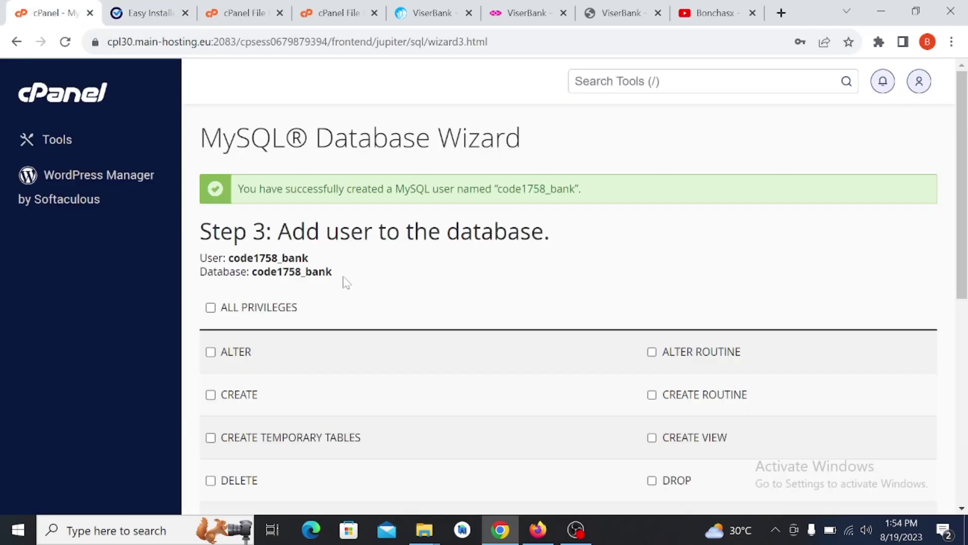
Step: Grant ALL PRIVILEGES to user code1758_bank on code1758_bank, copying the database name
{"action": "left_click", "coordinate": [267, 309]}
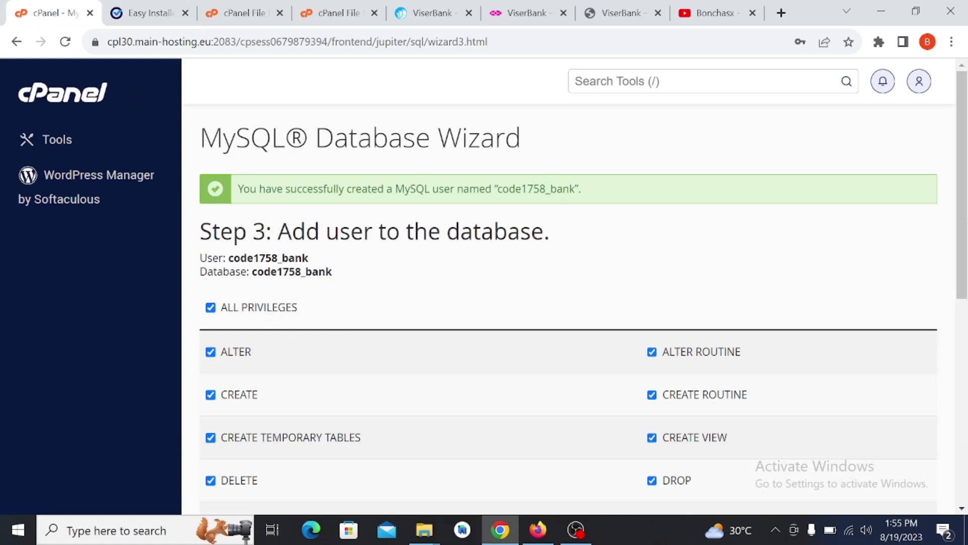
{"action": "double_click", "coordinate": [286, 272]}
{"action": "right_click", "coordinate": [283, 273]}
{"action": "left_click", "coordinate": [339, 288]}
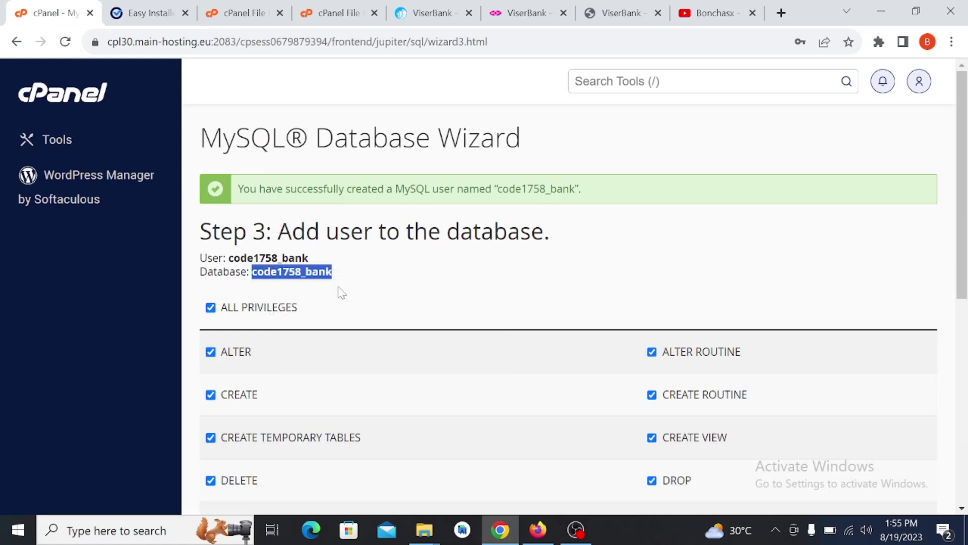
{"action": "scroll", "coordinate": [337, 293], "scroll_direction": "down", "scroll_amount": 7}
{"action": "left_click", "coordinate": [246, 367]}
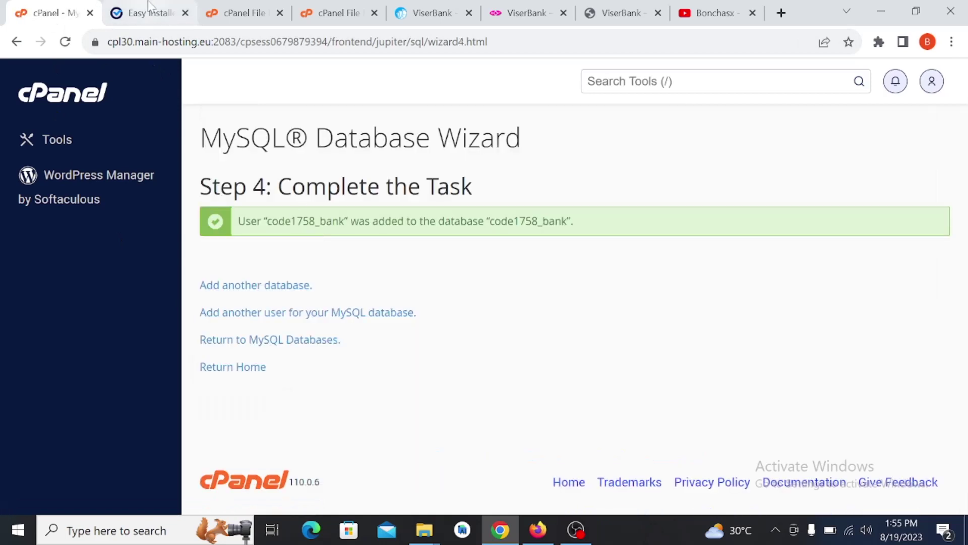
{"action": "left_click", "coordinate": [148, 4]}
Step: Paste code1758_bank as both the database name and the database user
{"action": "right_click", "coordinate": [231, 176]}
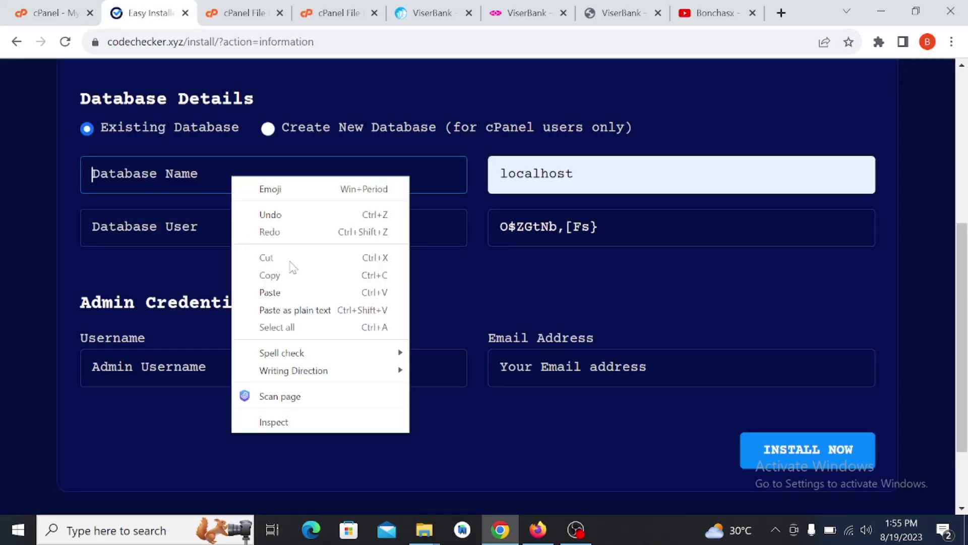
{"action": "left_click", "coordinate": [304, 286]}
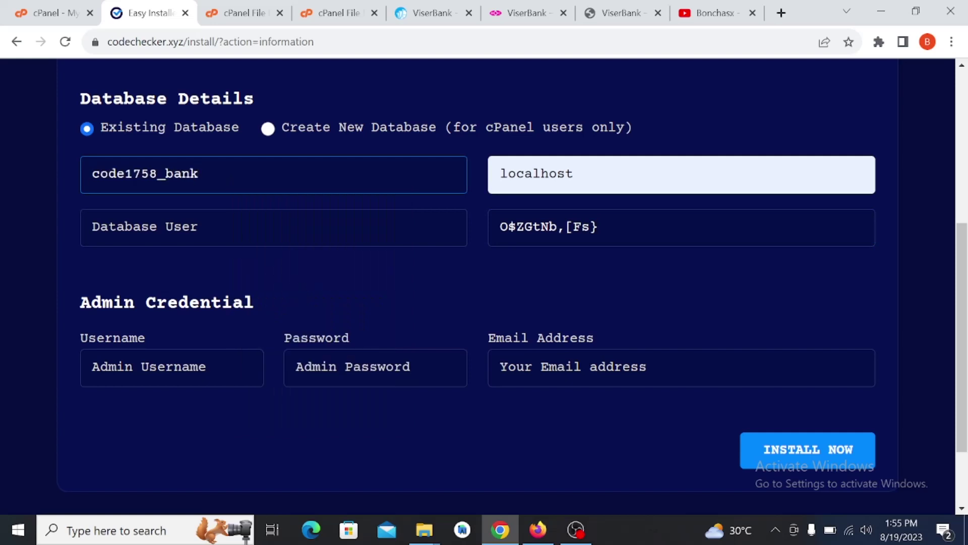
{"action": "right_click", "coordinate": [190, 228]}
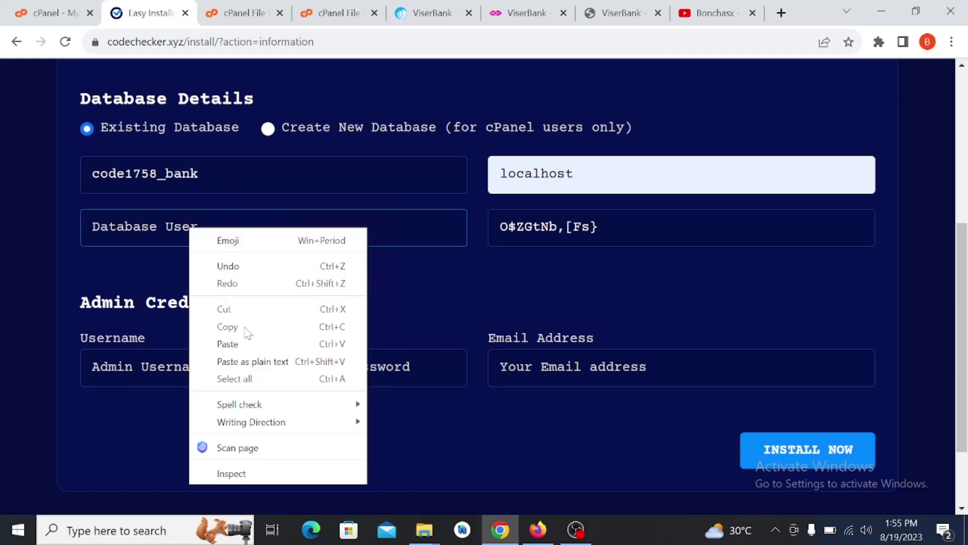
{"action": "left_click", "coordinate": [235, 343]}
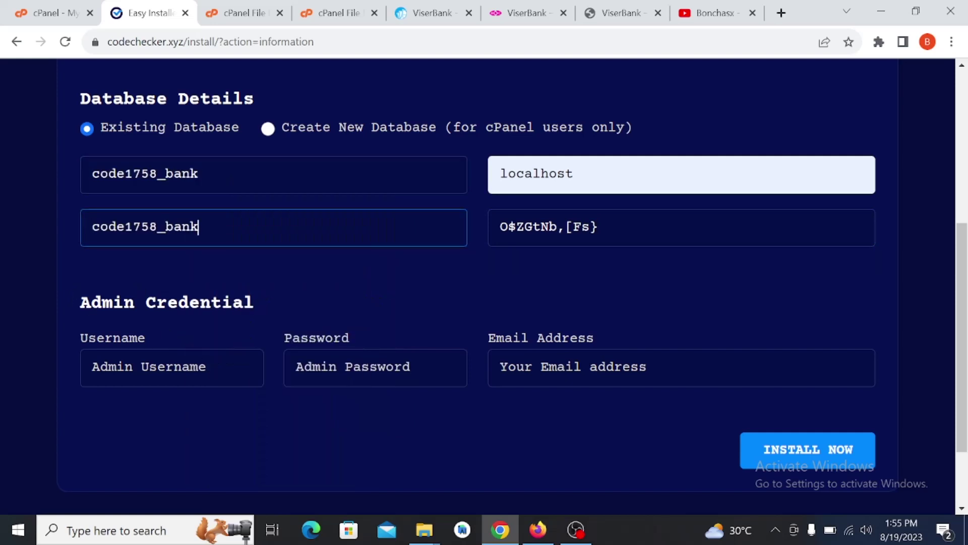
Step: Enter the admin username, then fill the admin password and email from saved suggestions
{"action": "left_click", "coordinate": [172, 366]}
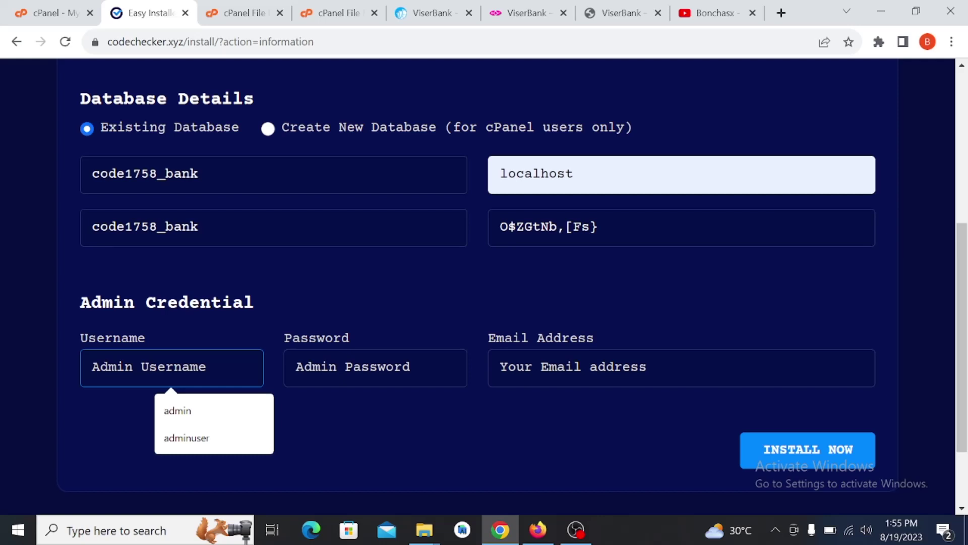
{"action": "type", "text": "b"}
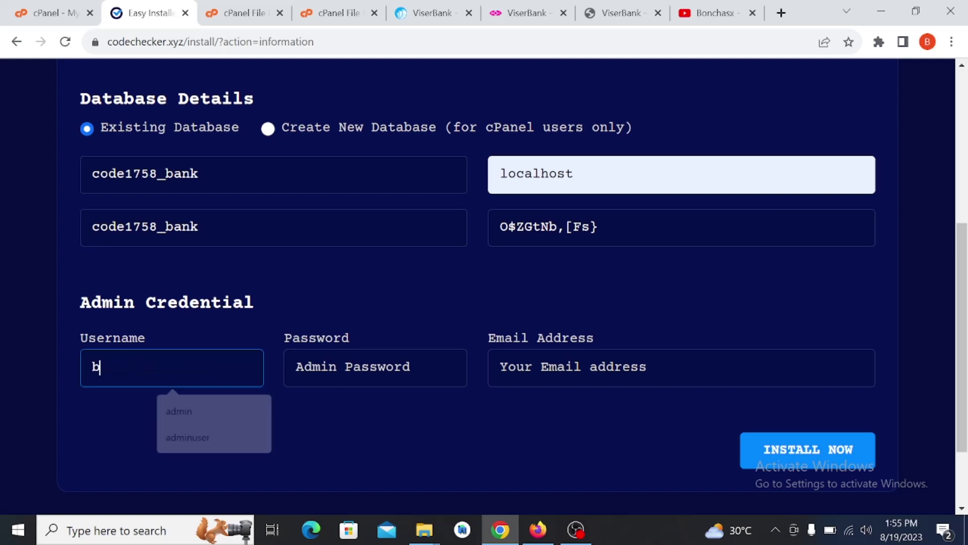
{"action": "type", "text": "onchasx"}
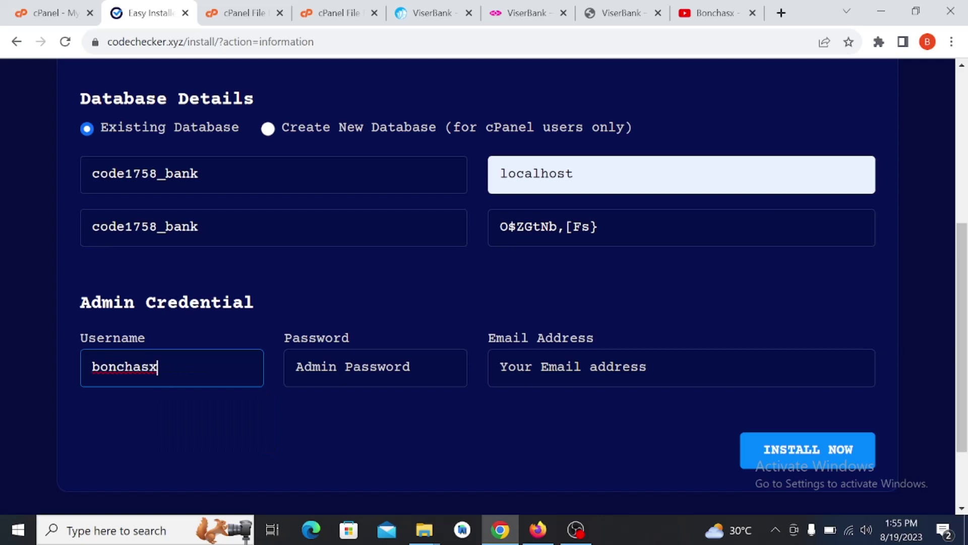
{"action": "left_click", "coordinate": [376, 367]}
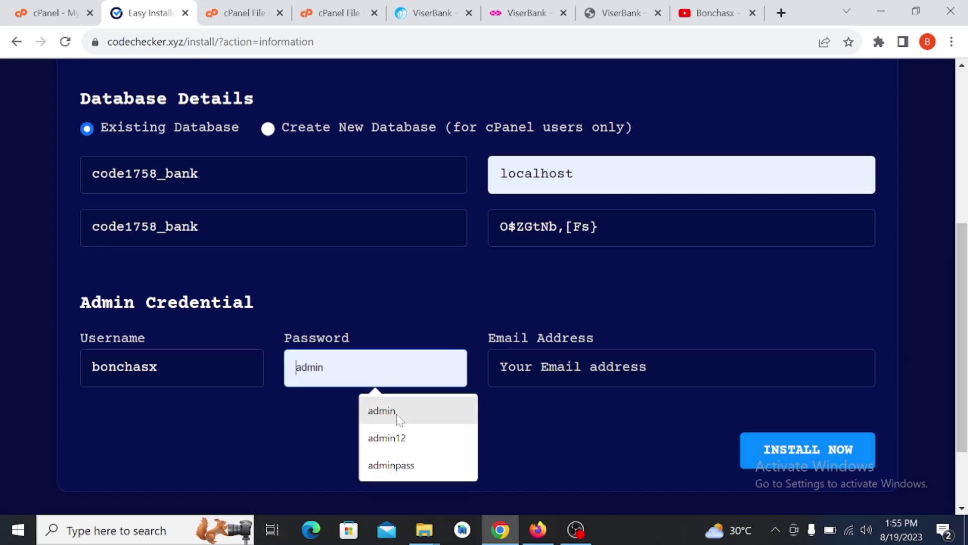
{"action": "left_click", "coordinate": [381, 410]}
{"action": "left_click", "coordinate": [579, 367]}
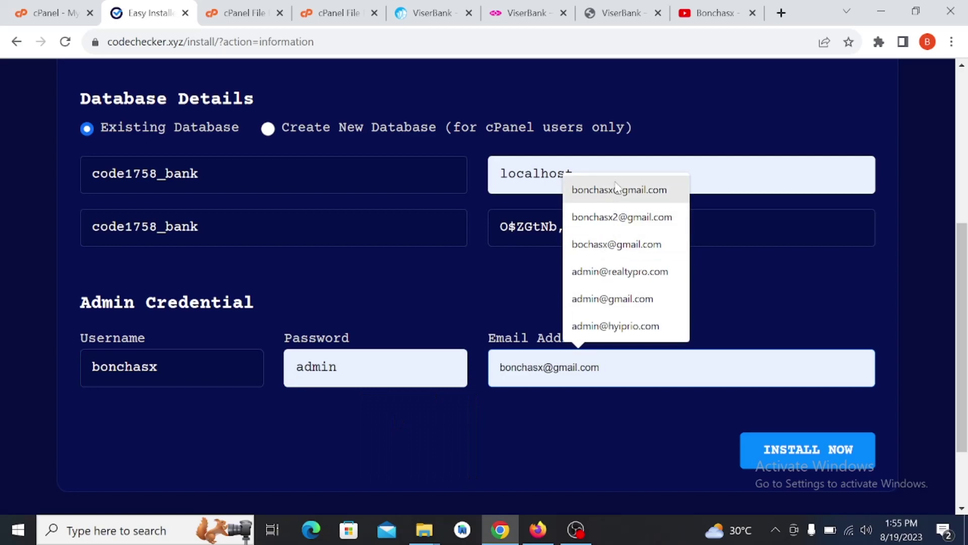
{"action": "left_click", "coordinate": [616, 189]}
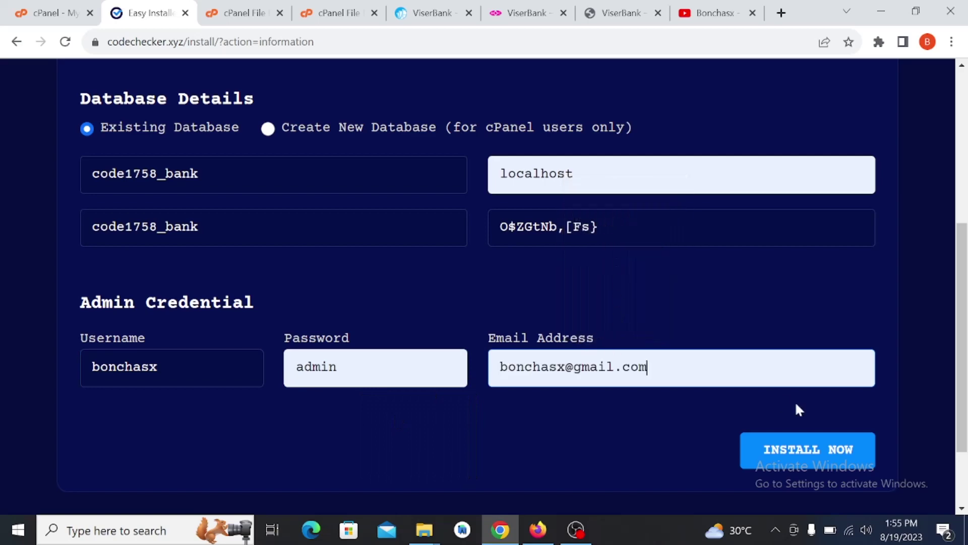
Step: Run INSTALL NOW with the entered database and admin details
{"action": "scroll", "coordinate": [469, 322], "scroll_direction": "up", "scroll_amount": 5}
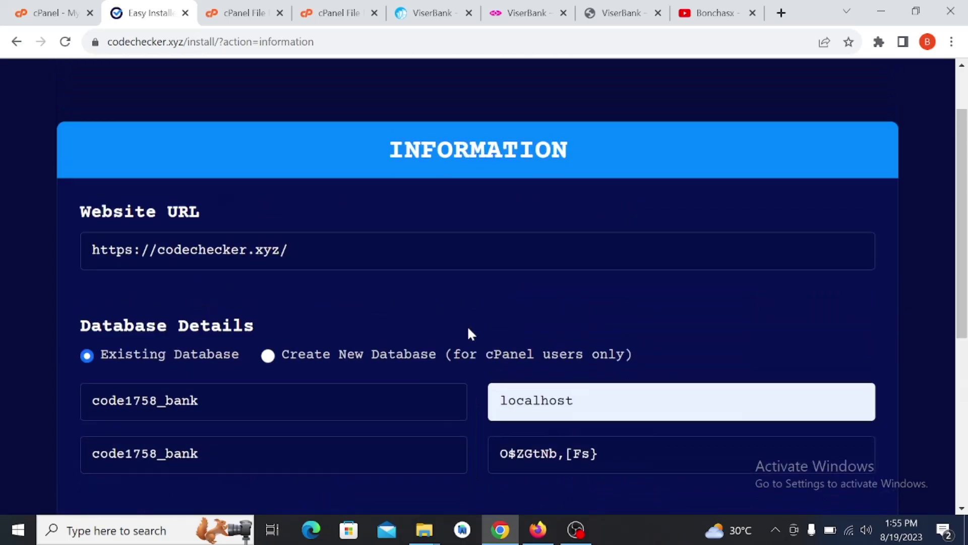
{"action": "scroll", "coordinate": [469, 331], "scroll_direction": "down", "scroll_amount": 5}
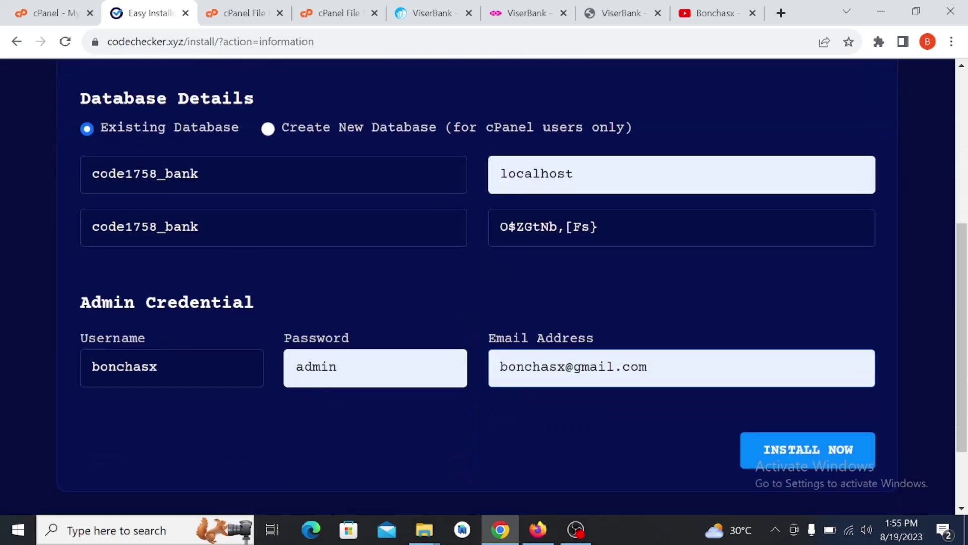
{"action": "left_click", "coordinate": [792, 460]}
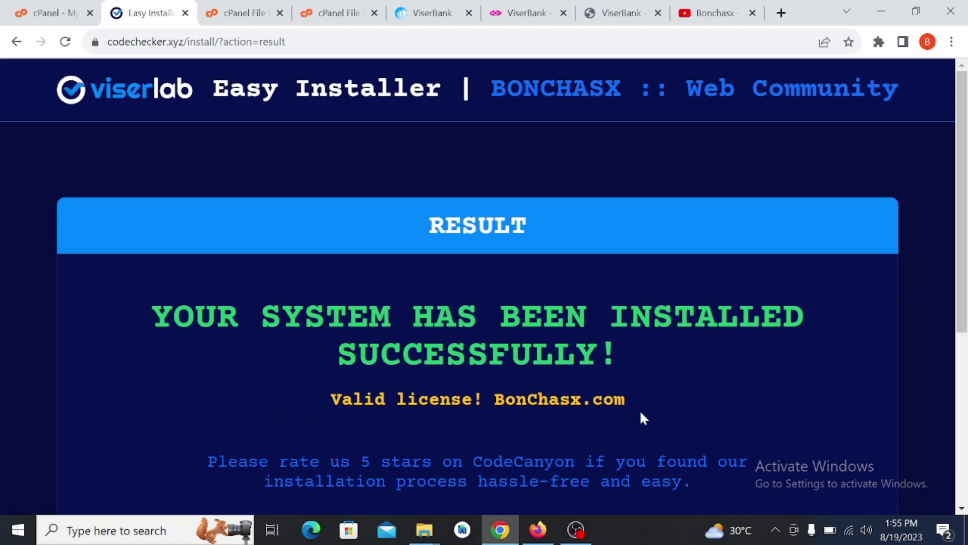
Step: Go from the installation result page to the live ViserBank homepage on codechecker.xyz
{"action": "scroll", "coordinate": [640, 413], "scroll_direction": "down", "scroll_amount": 3}
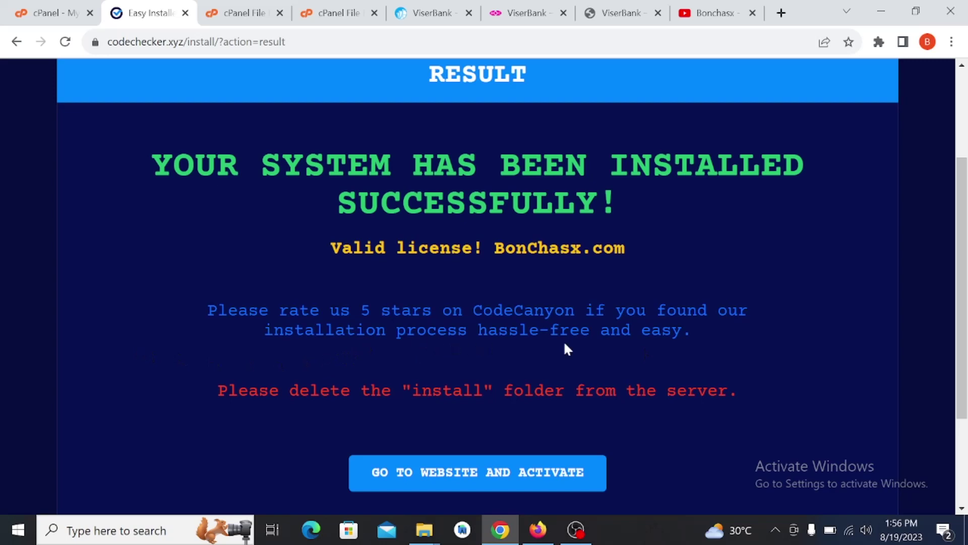
{"action": "scroll", "coordinate": [516, 364], "scroll_direction": "down", "scroll_amount": 3}
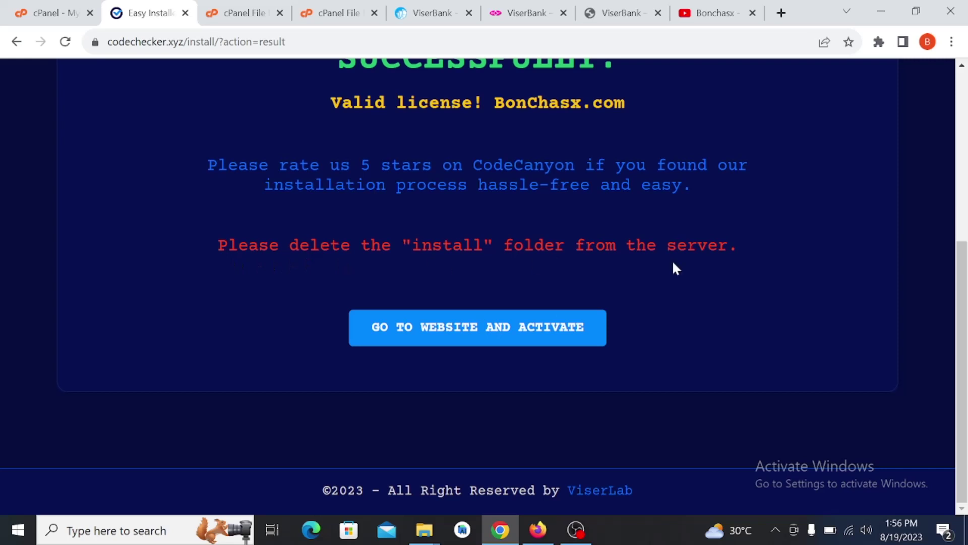
{"action": "scroll", "coordinate": [676, 271], "scroll_direction": "up", "scroll_amount": 6}
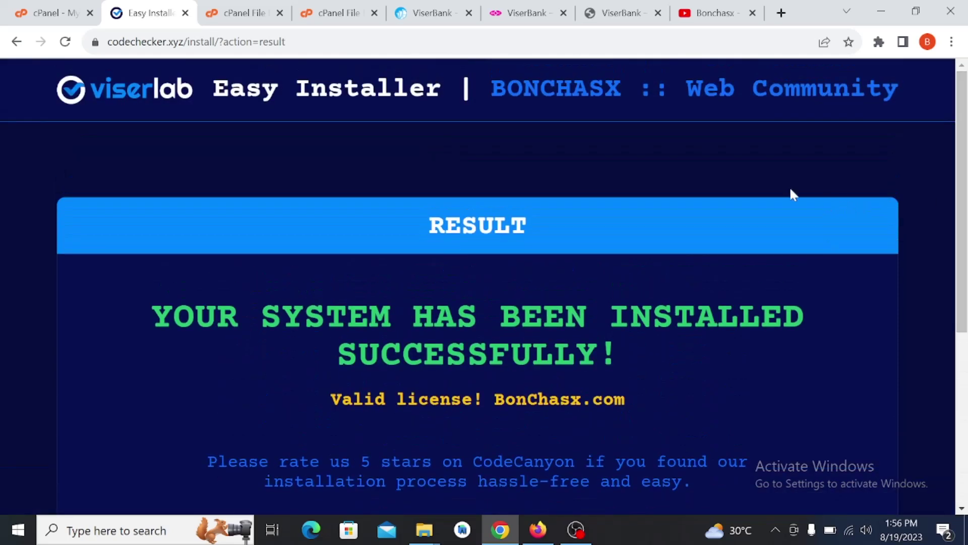
{"action": "scroll", "coordinate": [561, 353], "scroll_direction": "down", "scroll_amount": 6}
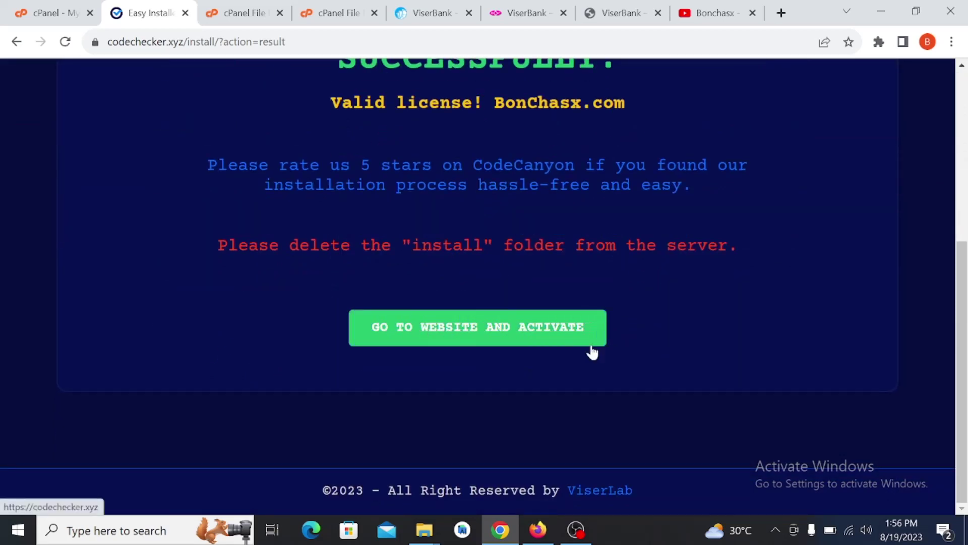
{"action": "left_click", "coordinate": [538, 333]}
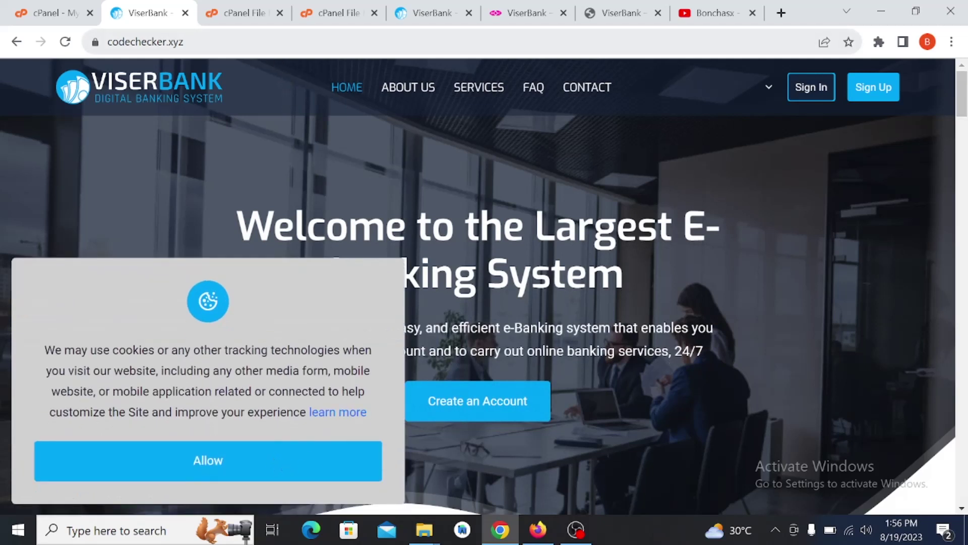
Step: Load the admin login page by appending /admin to the site address
{"action": "left_click", "coordinate": [217, 41]}
{"action": "left_click", "coordinate": [218, 42]}
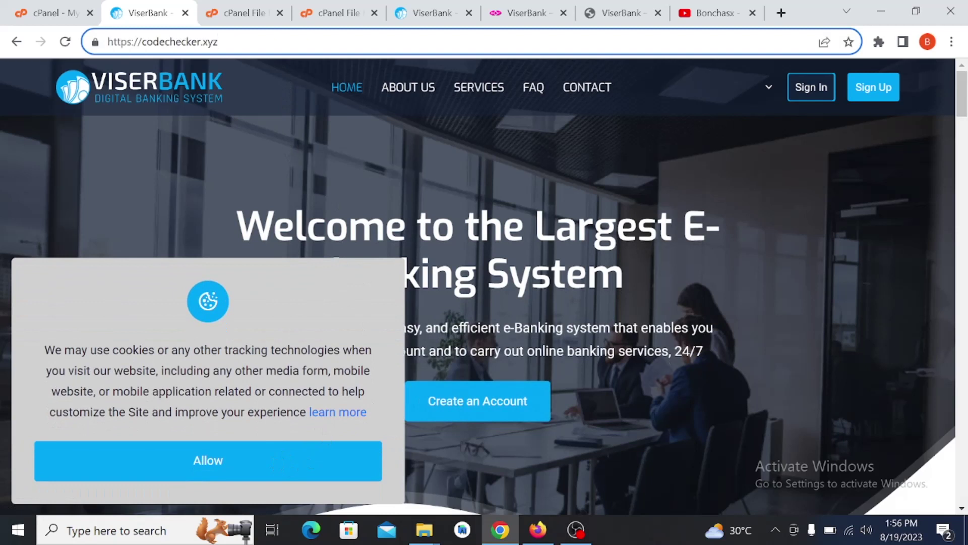
{"action": "type", "text": "/ad"}
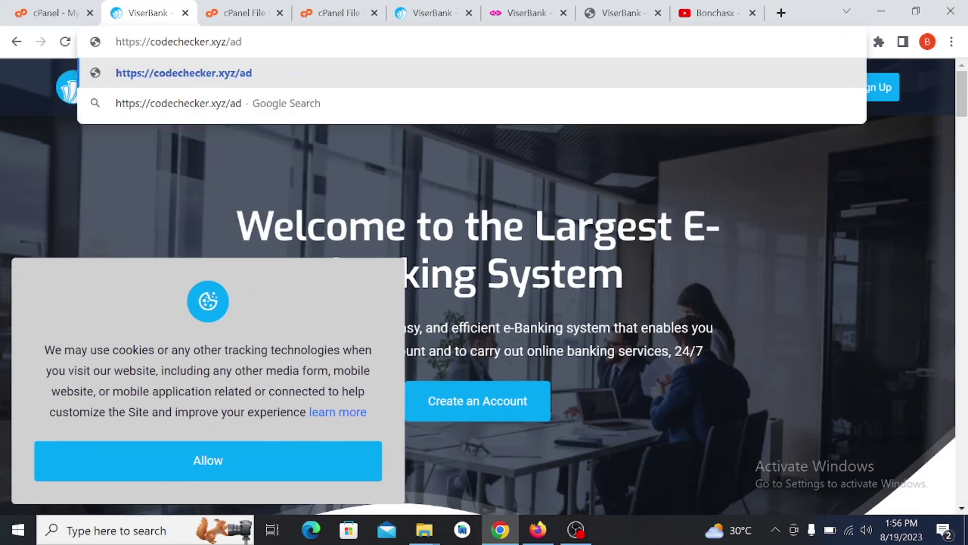
{"action": "type", "text": "min"}
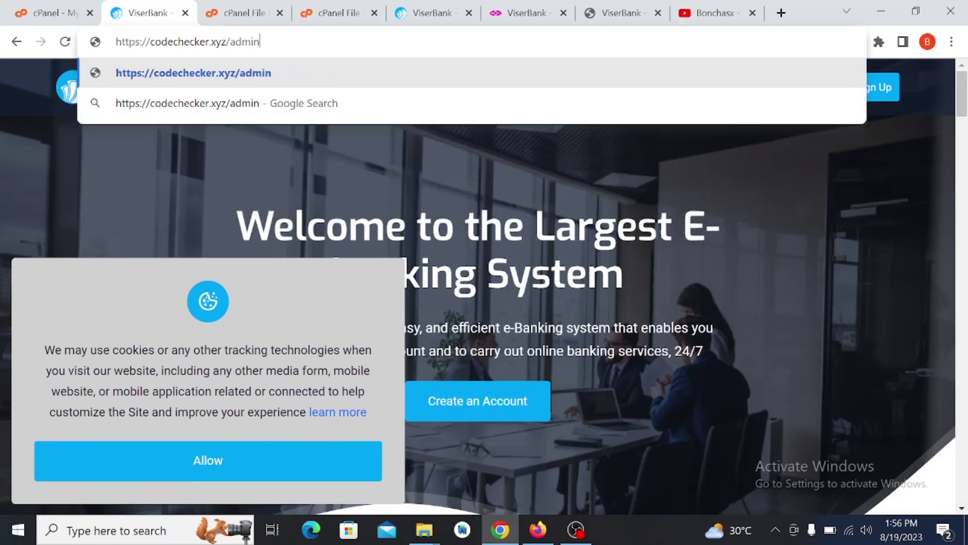
{"action": "key", "text": "Return"}
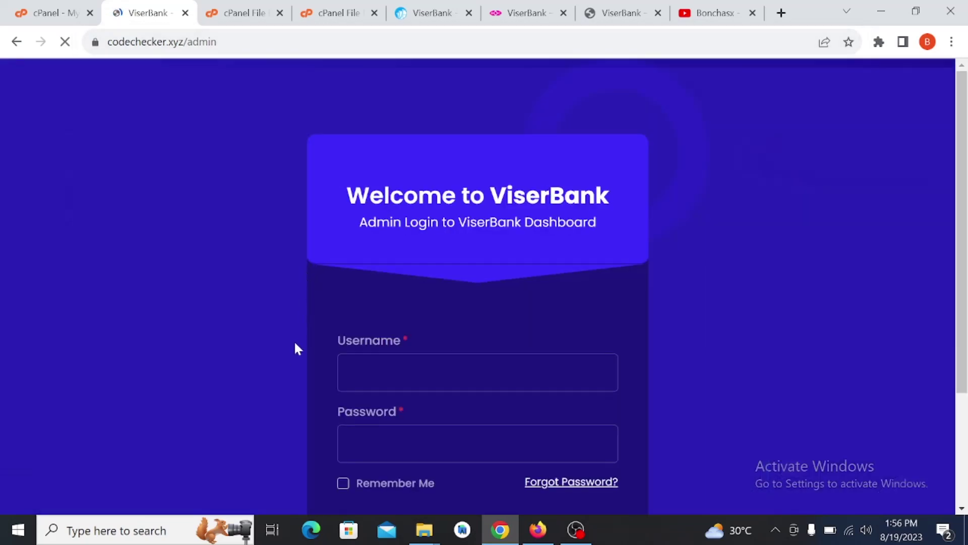
Step: Log in with the new admin username and password
{"action": "left_click", "coordinate": [429, 372]}
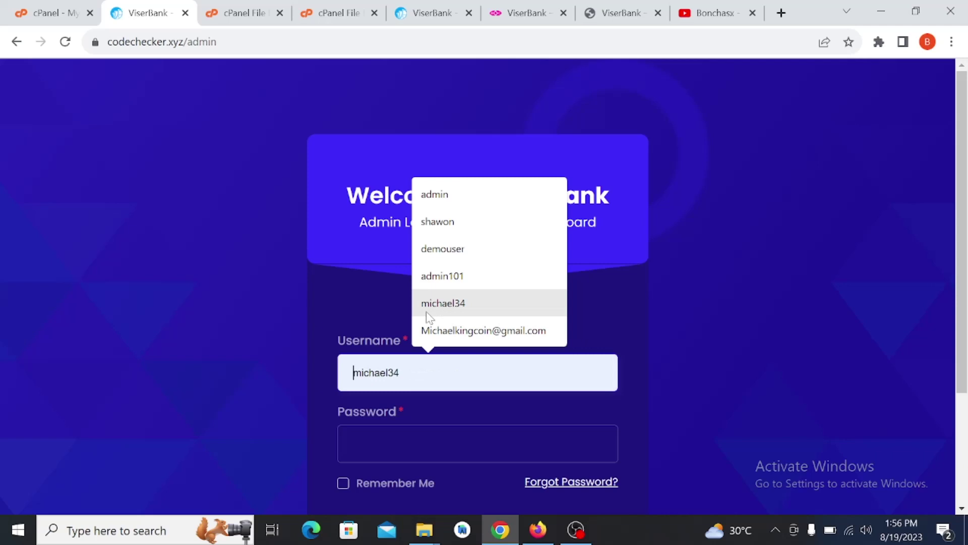
{"action": "type", "text": "b"}
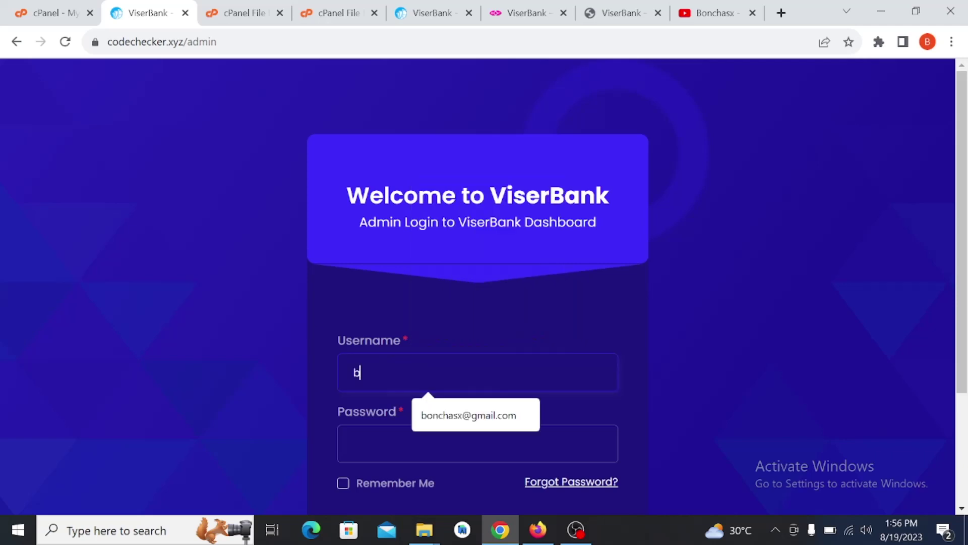
{"action": "type", "text": "onchasx"}
{"action": "left_click", "coordinate": [346, 443]}
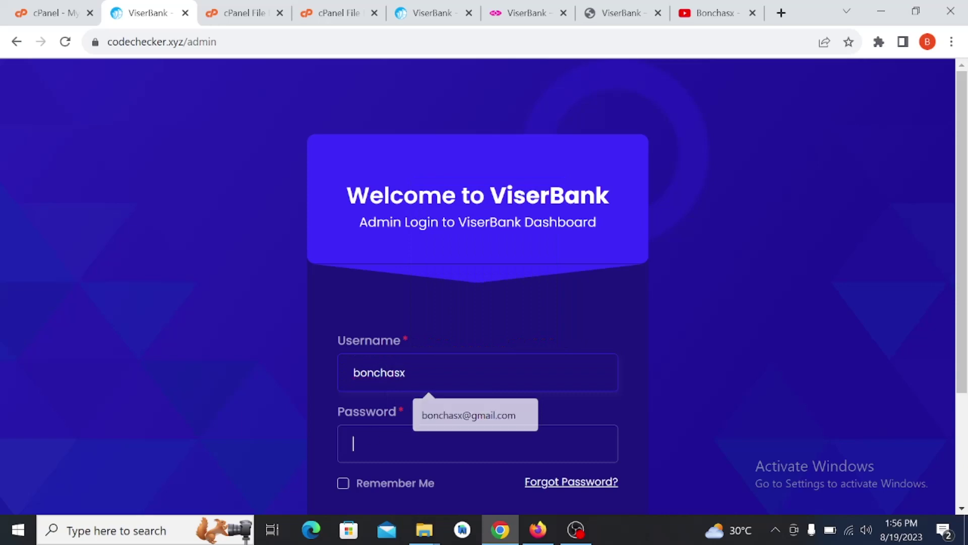
{"action": "type", "text": "•••••"}
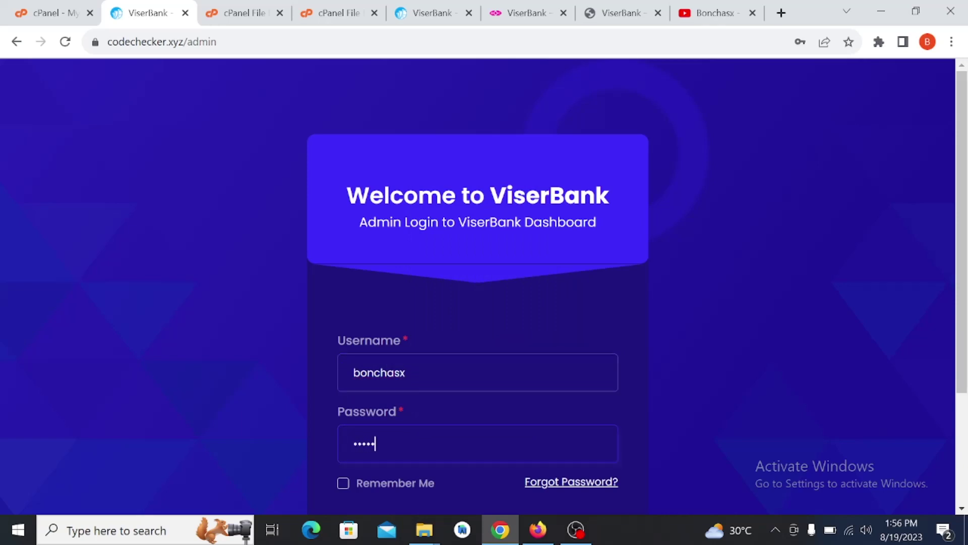
{"action": "scroll", "coordinate": [416, 378], "scroll_direction": "down", "scroll_amount": 3}
{"action": "left_click", "coordinate": [458, 398]}
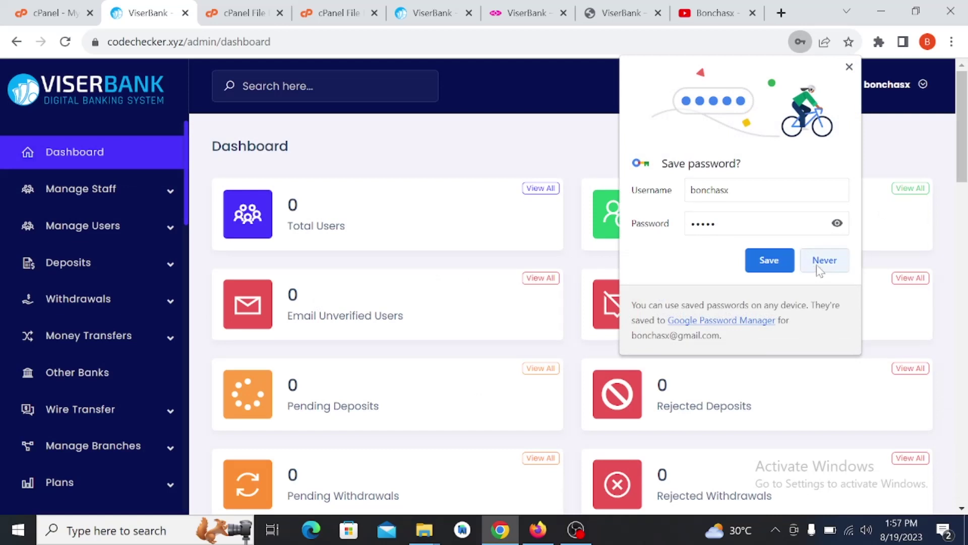
Step: Decline Chrome's password save and confirm the sidebar shows VISERBANK V2.2
{"action": "left_click", "coordinate": [821, 260]}
{"action": "scroll", "coordinate": [133, 288], "scroll_direction": "down", "scroll_amount": 10}
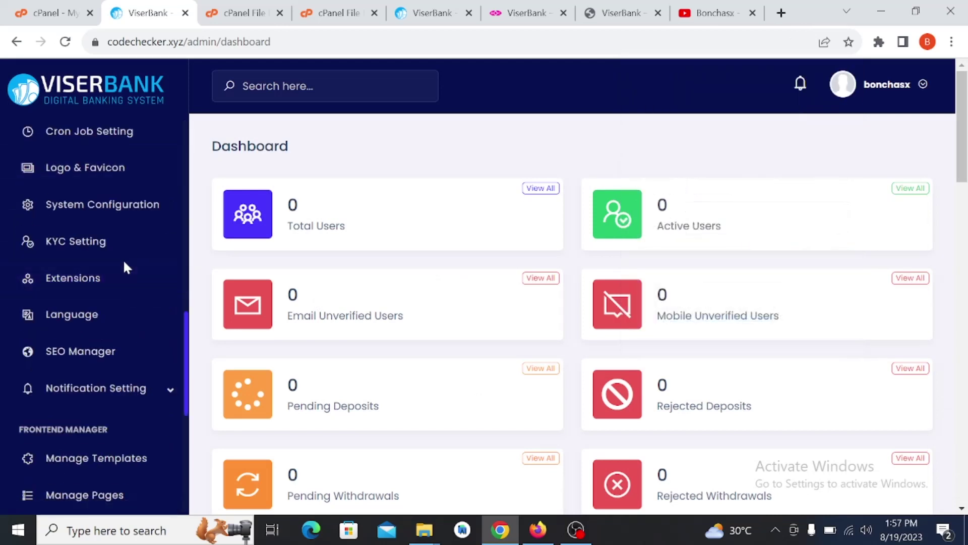
{"action": "scroll", "coordinate": [124, 260], "scroll_direction": "down", "scroll_amount": 6}
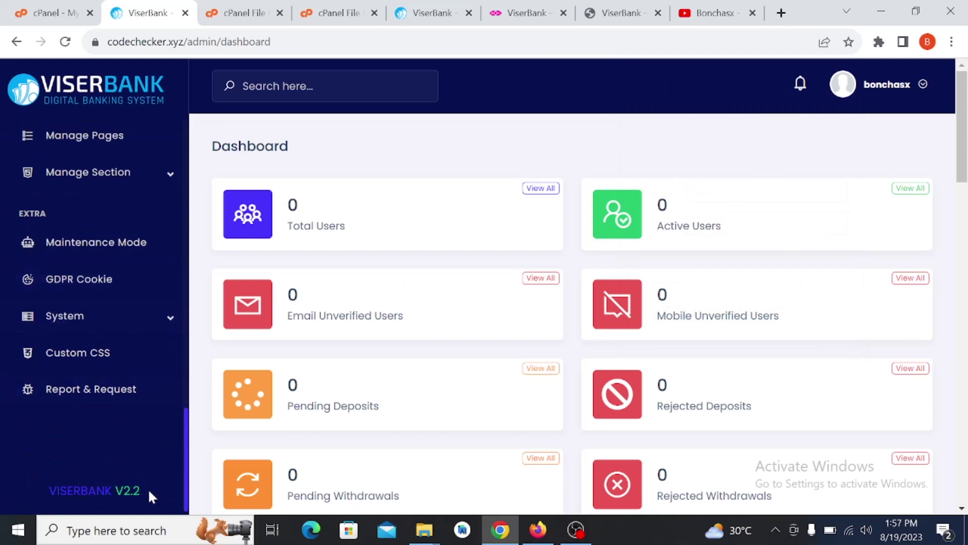
{"action": "left_click_drag", "start_coordinate": [146, 490], "coordinate": [85, 497]}
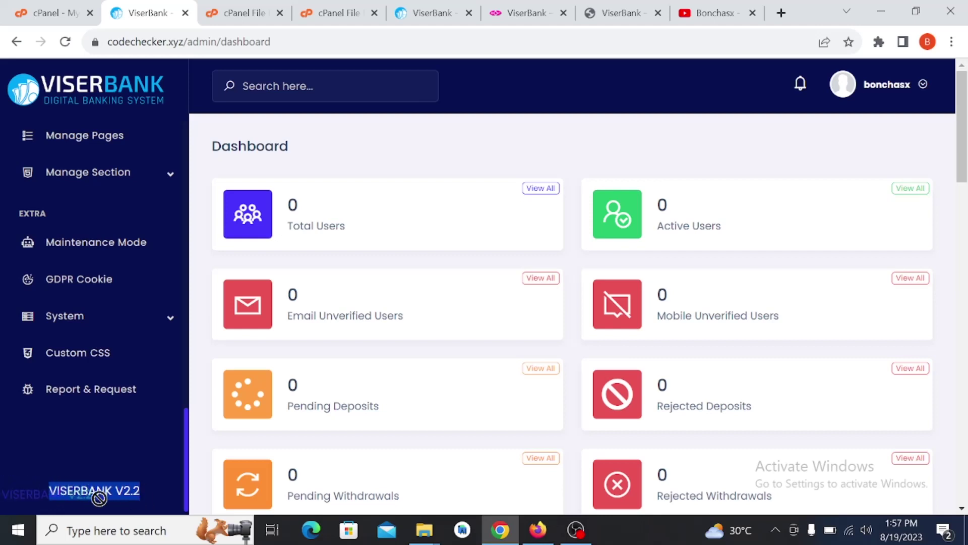
{"action": "scroll", "coordinate": [80, 373], "scroll_direction": "up", "scroll_amount": 10}
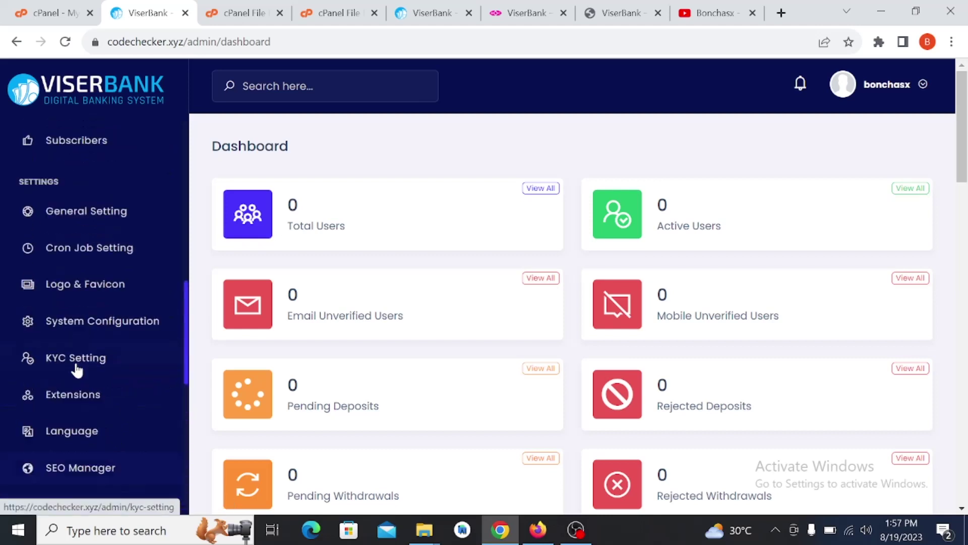
Step: In General Setting, replace the site title ViserBank with BONCHASX and submit
{"action": "left_click", "coordinate": [124, 342]}
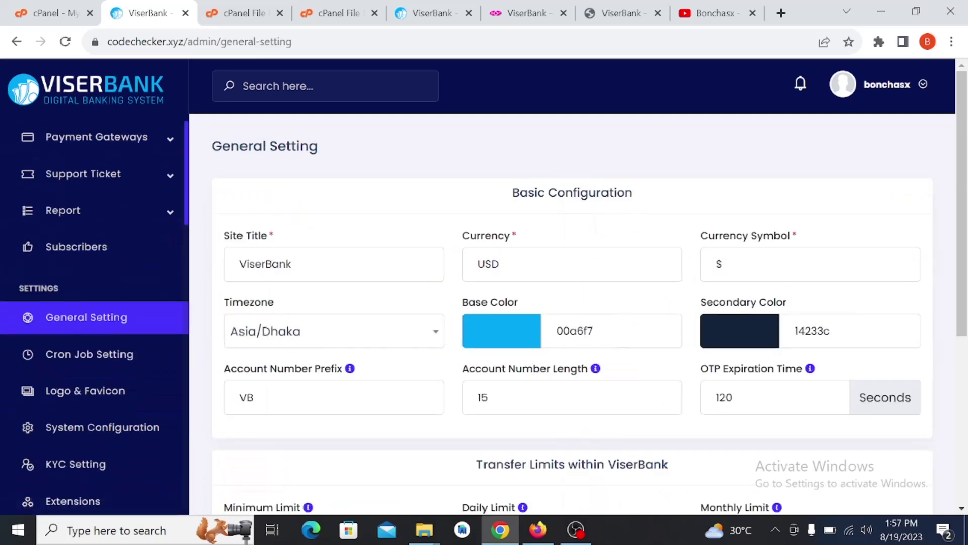
{"action": "scroll", "coordinate": [361, 325], "scroll_direction": "down", "scroll_amount": 5}
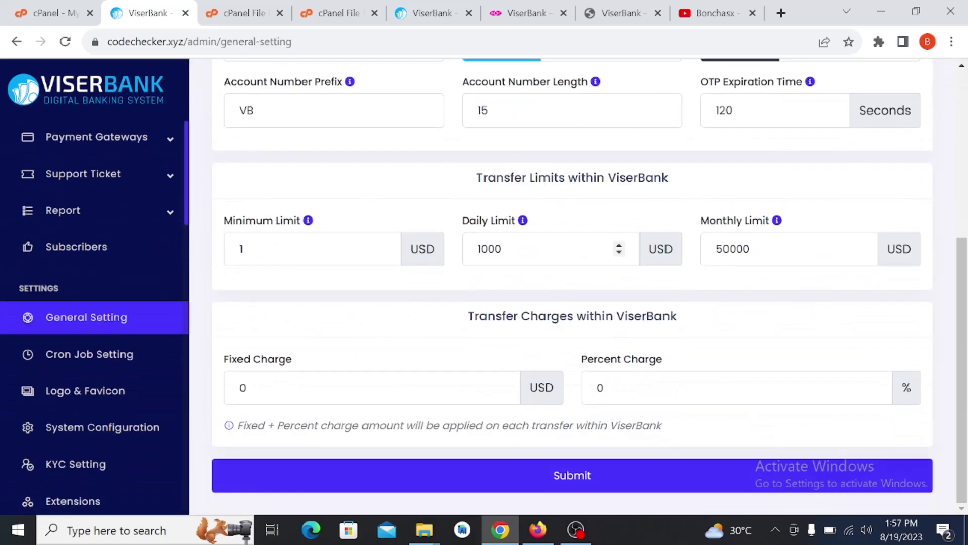
{"action": "scroll", "coordinate": [555, 287], "scroll_direction": "up", "scroll_amount": 5}
{"action": "scroll", "coordinate": [529, 291], "scroll_direction": "down", "scroll_amount": 5}
{"action": "scroll", "coordinate": [570, 363], "scroll_direction": "up", "scroll_amount": 5}
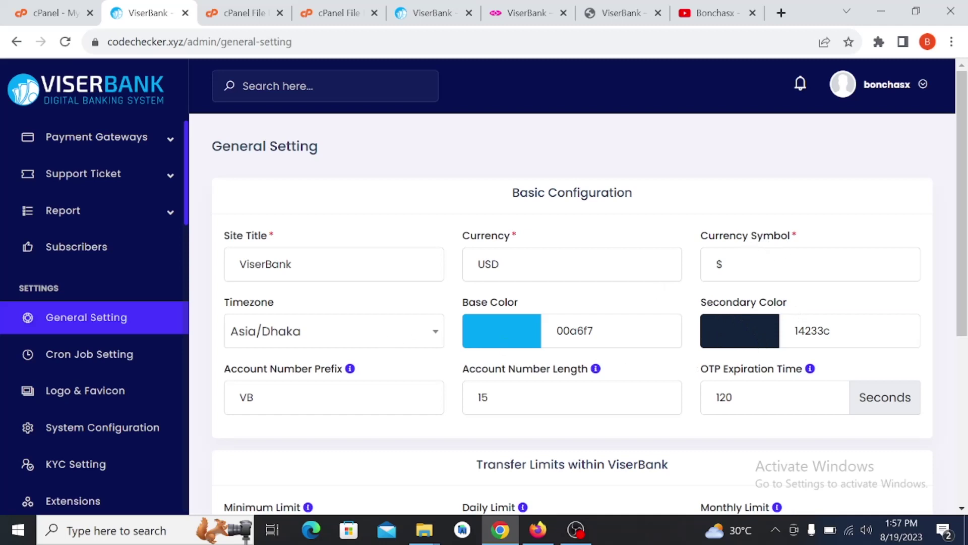
{"action": "double_click", "coordinate": [266, 264]}
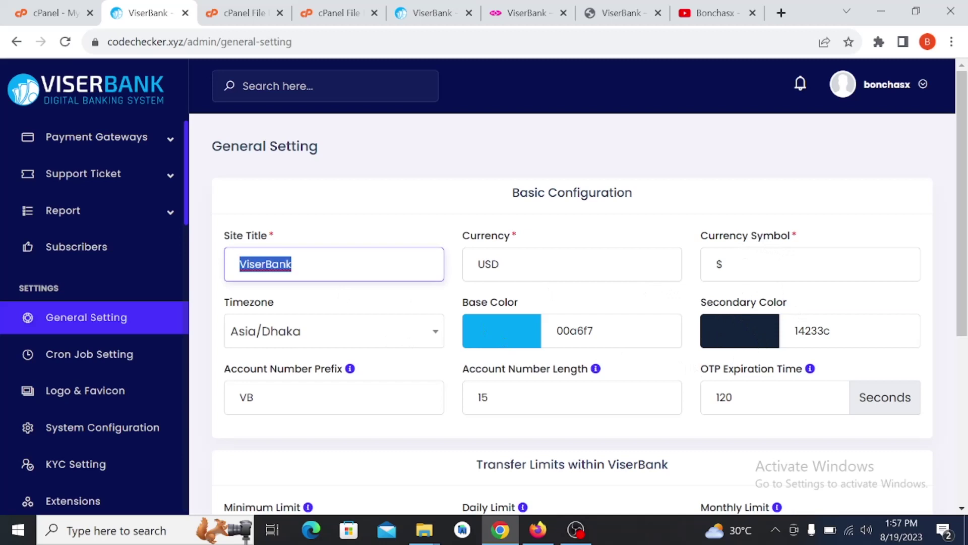
{"action": "type", "text": "BONCHASX"}
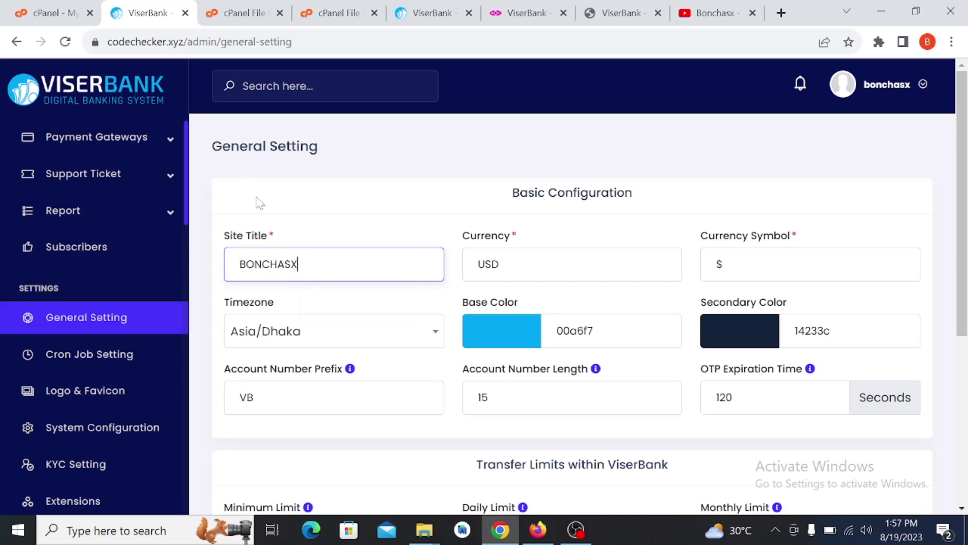
{"action": "scroll", "coordinate": [379, 270], "scroll_direction": "down", "scroll_amount": 5}
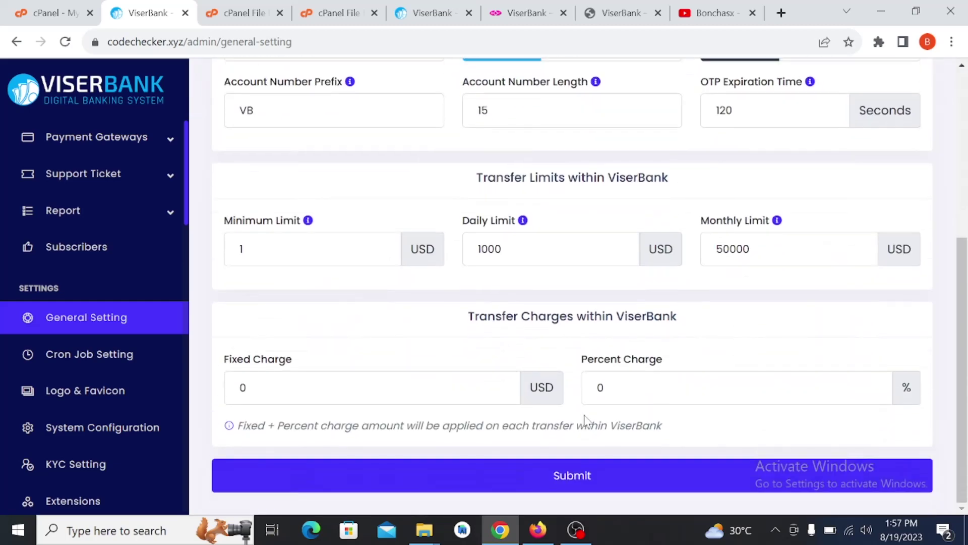
{"action": "left_click", "coordinate": [584, 484]}
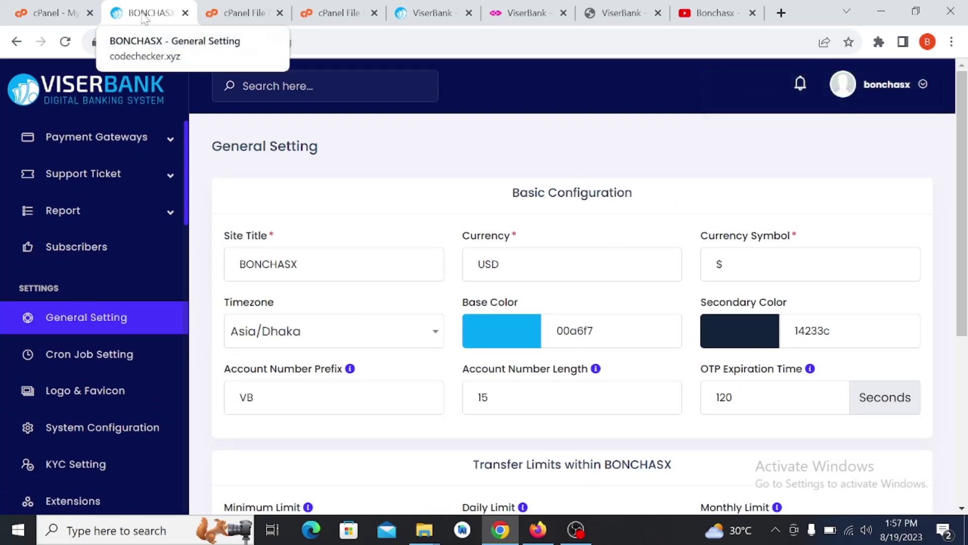
{"action": "scroll", "coordinate": [411, 246], "scroll_direction": "down", "scroll_amount": 5}
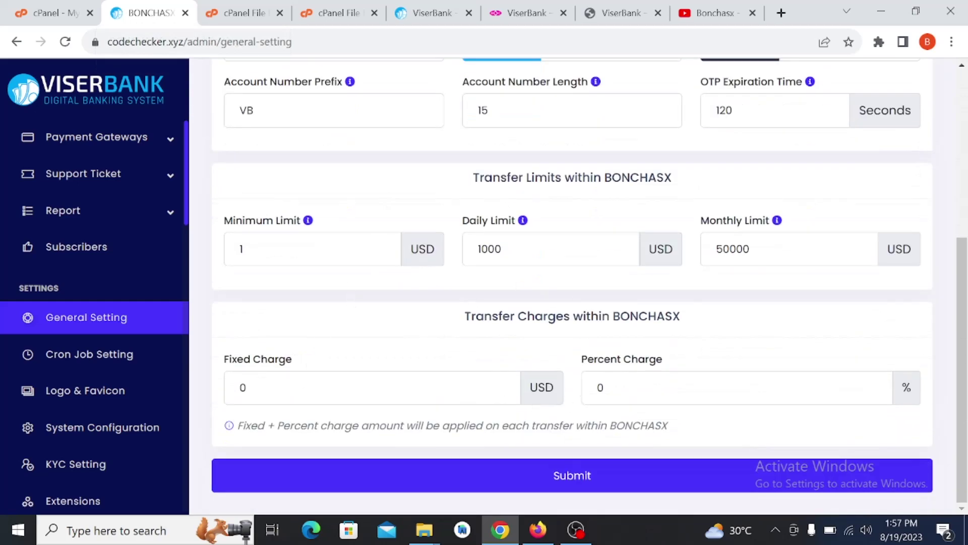
{"action": "scroll", "coordinate": [224, 333], "scroll_direction": "up", "scroll_amount": 4}
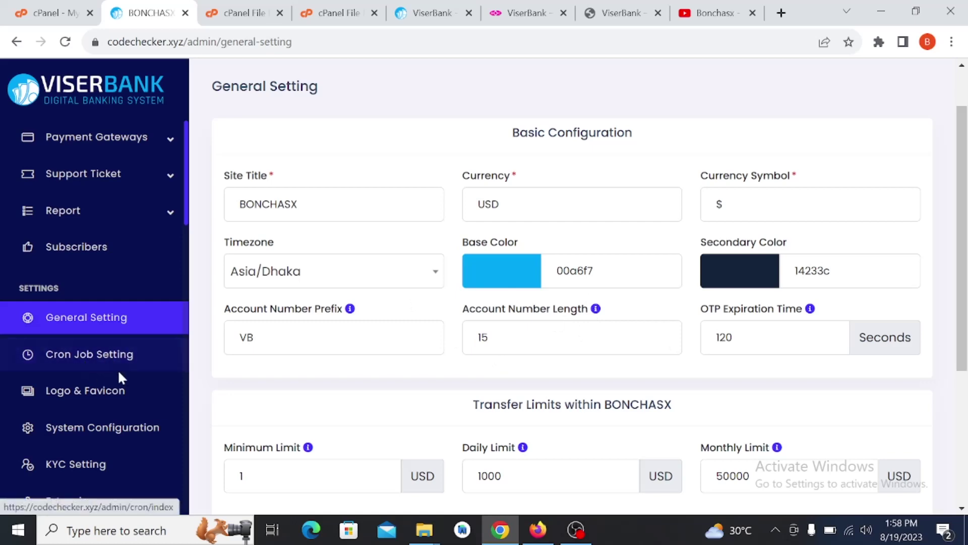
Step: Look at the cron job settings page
{"action": "left_click", "coordinate": [74, 355]}
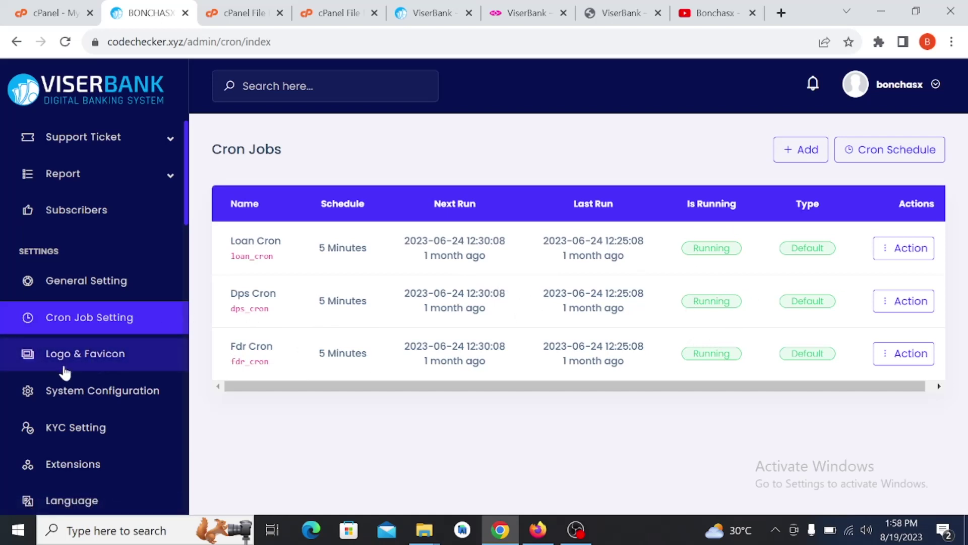
{"action": "scroll", "coordinate": [97, 353], "scroll_direction": "up", "scroll_amount": 5}
{"action": "scroll", "coordinate": [109, 285], "scroll_direction": "down", "scroll_amount": 5}
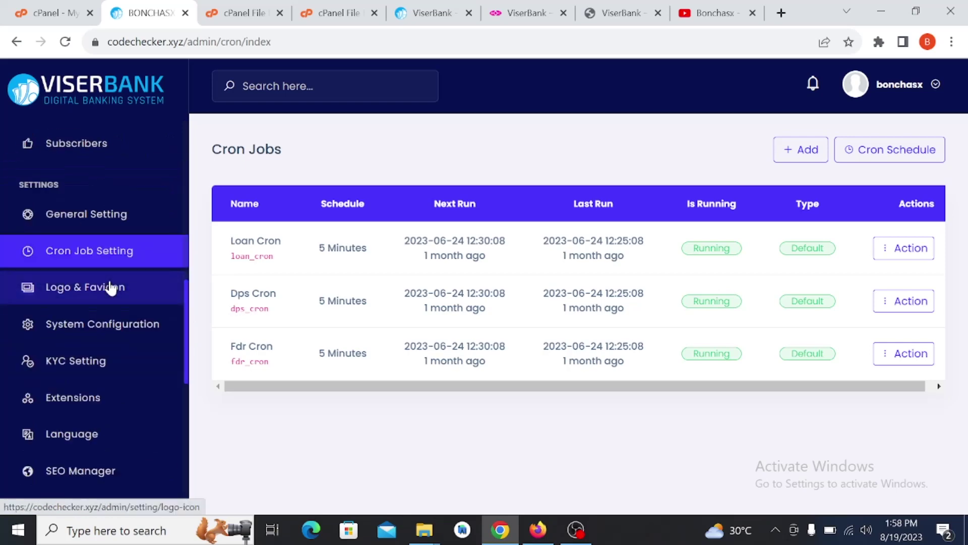
Step: Review System Configuration: DPS, Loan, transfers enabled; OTP, Referral, Push Notification disabled
{"action": "left_click", "coordinate": [85, 327]}
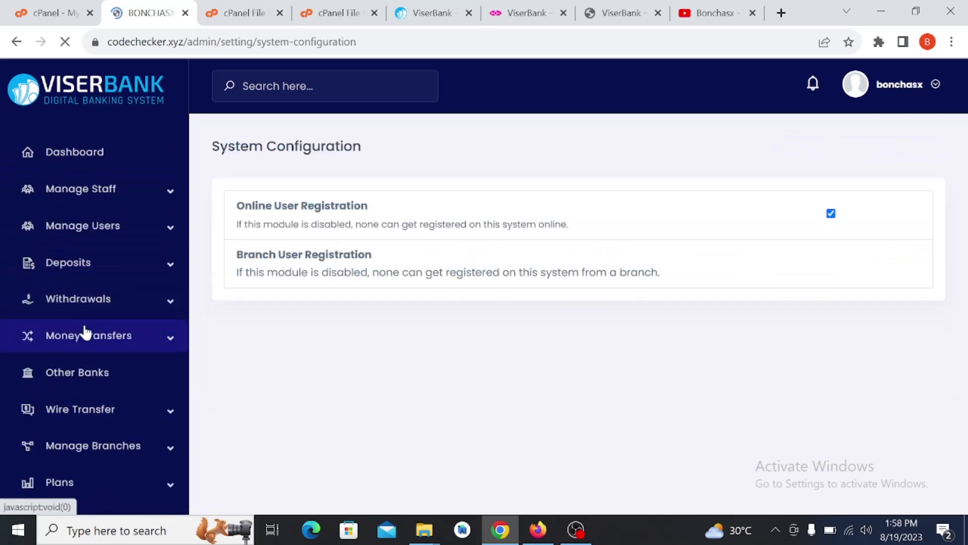
{"action": "scroll", "coordinate": [572, 288], "scroll_direction": "down", "scroll_amount": 1}
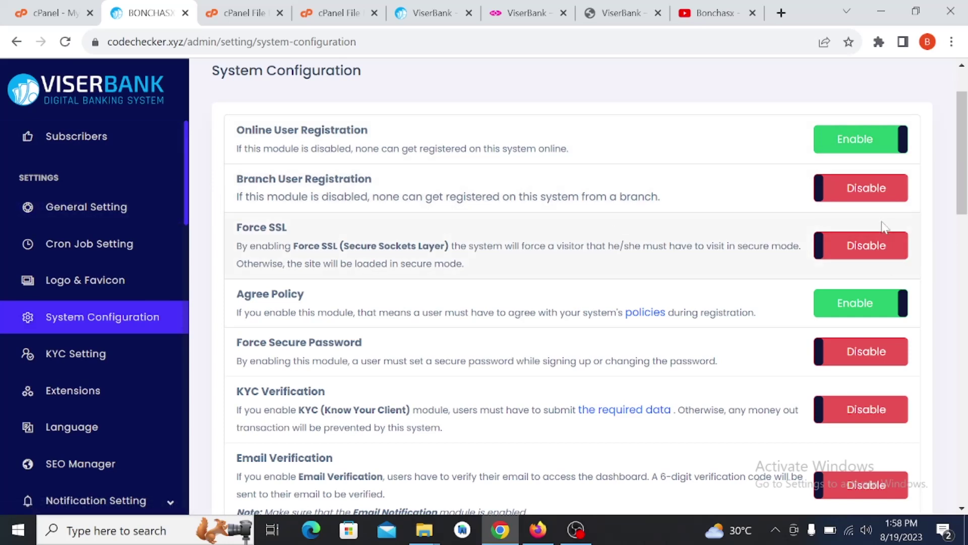
{"action": "scroll", "coordinate": [479, 255], "scroll_direction": "down", "scroll_amount": 2}
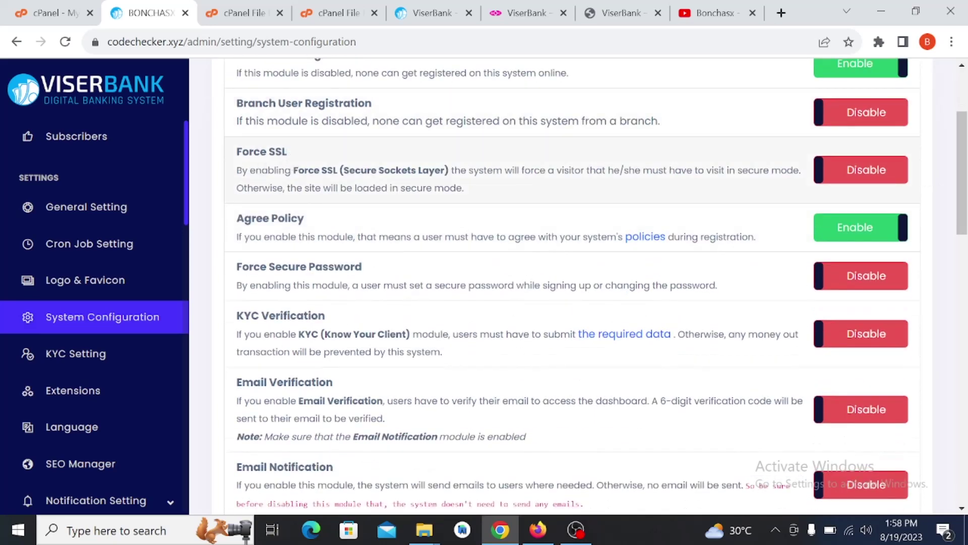
{"action": "scroll", "coordinate": [265, 256], "scroll_direction": "down", "scroll_amount": 3}
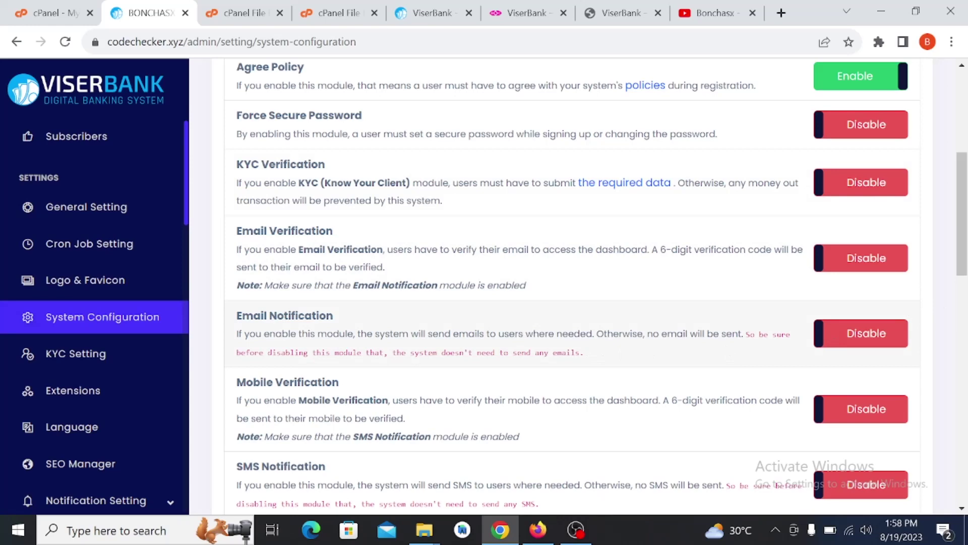
{"action": "scroll", "coordinate": [555, 328], "scroll_direction": "down", "scroll_amount": 3}
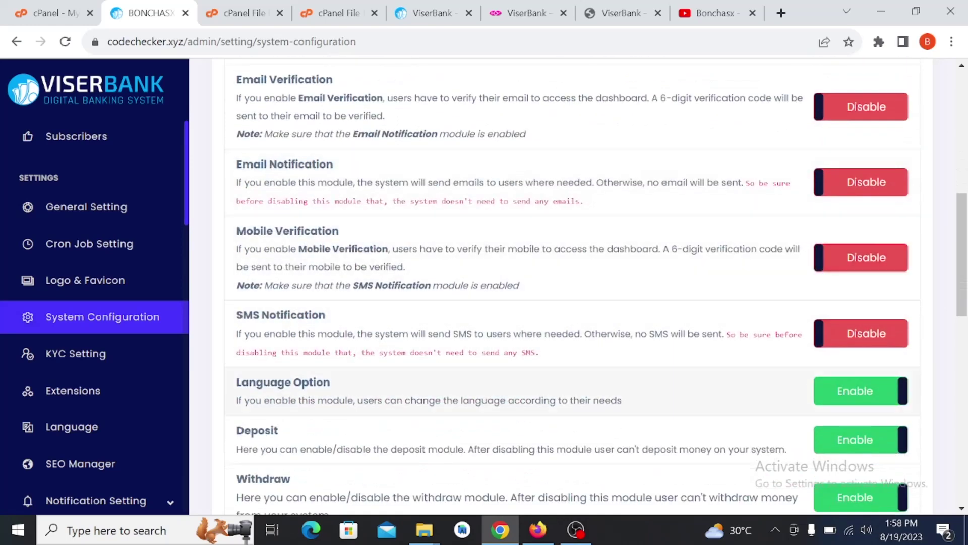
{"action": "scroll", "coordinate": [533, 245], "scroll_direction": "down", "scroll_amount": 3}
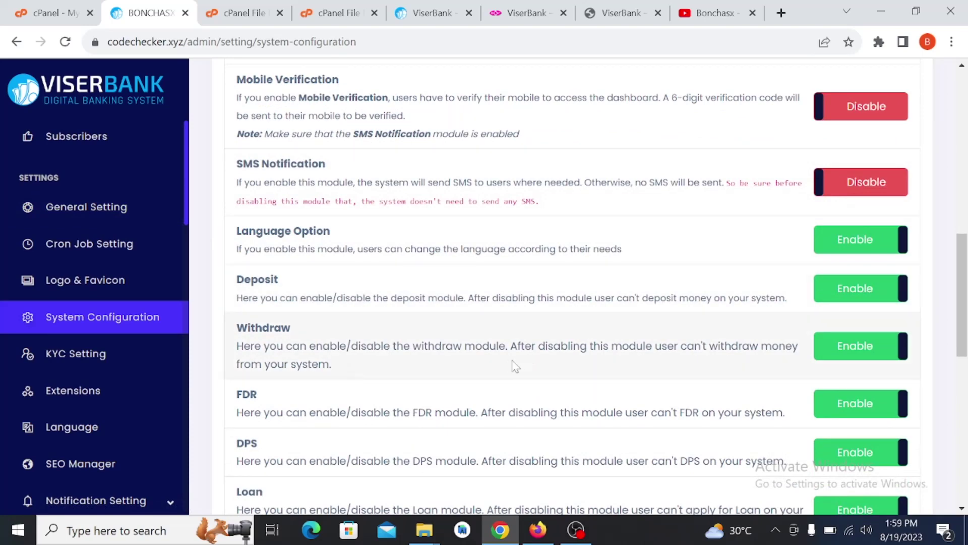
{"action": "scroll", "coordinate": [513, 365], "scroll_direction": "down", "scroll_amount": 3}
{"action": "scroll", "coordinate": [334, 312], "scroll_direction": "down", "scroll_amount": 4}
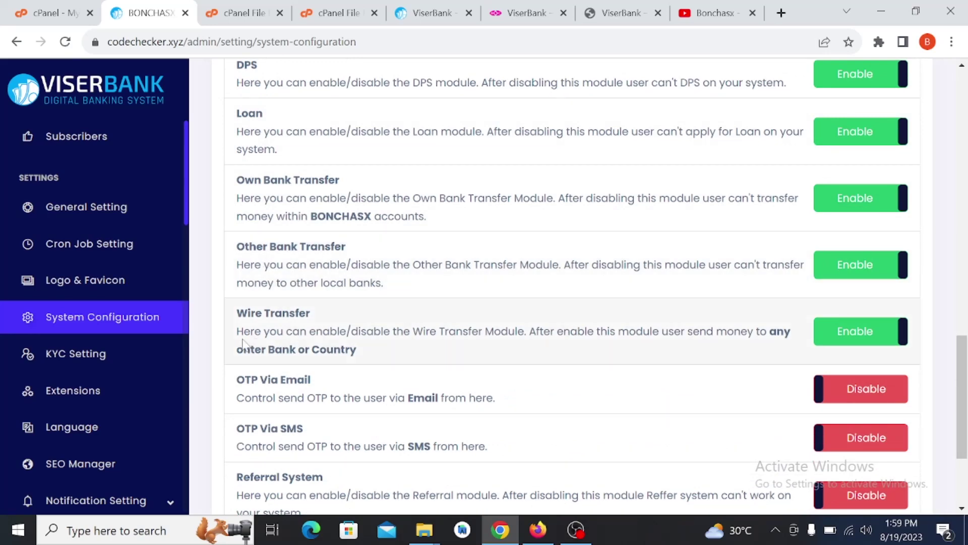
{"action": "scroll", "coordinate": [306, 329], "scroll_direction": "down", "scroll_amount": 3}
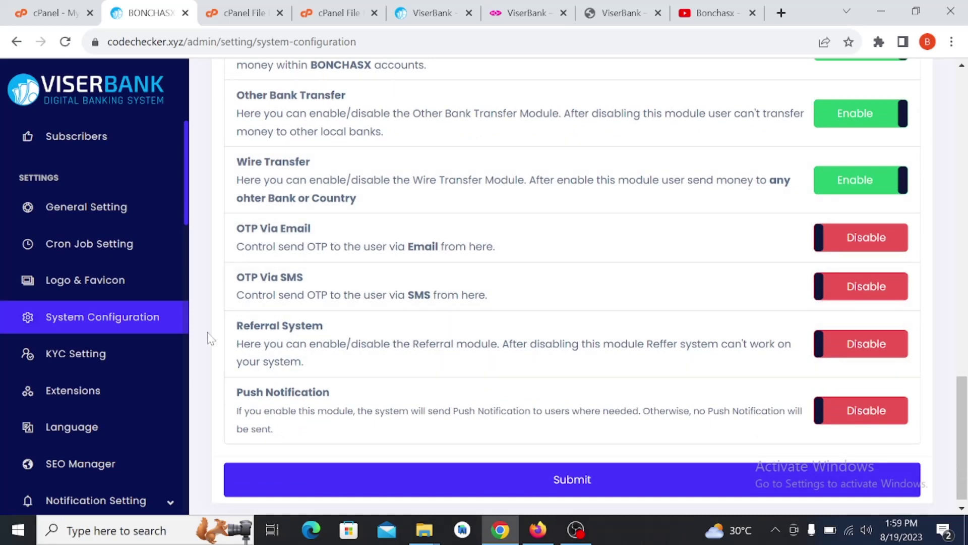
{"action": "scroll", "coordinate": [392, 358], "scroll_direction": "down", "scroll_amount": 1}
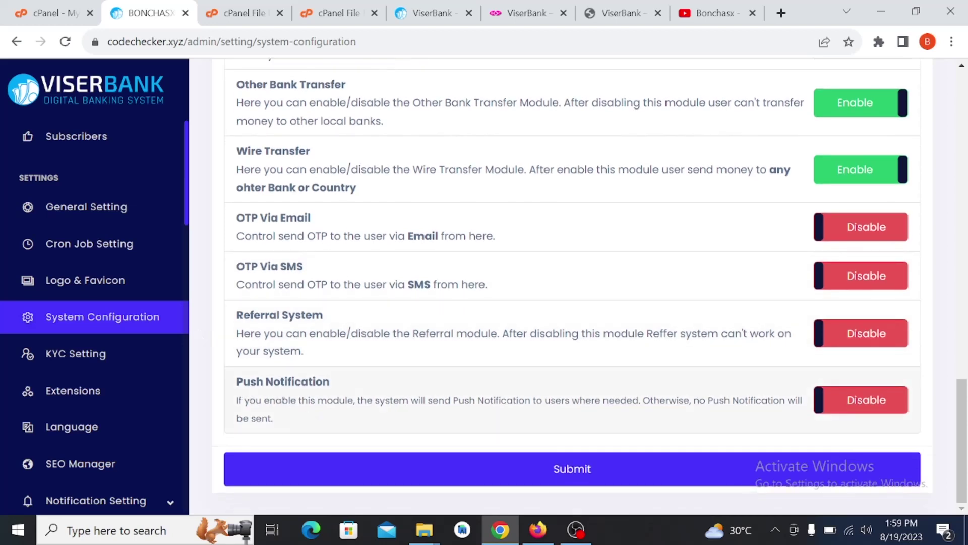
Step: Review the Extensions list, where every extension is disabled
{"action": "left_click", "coordinate": [80, 401]}
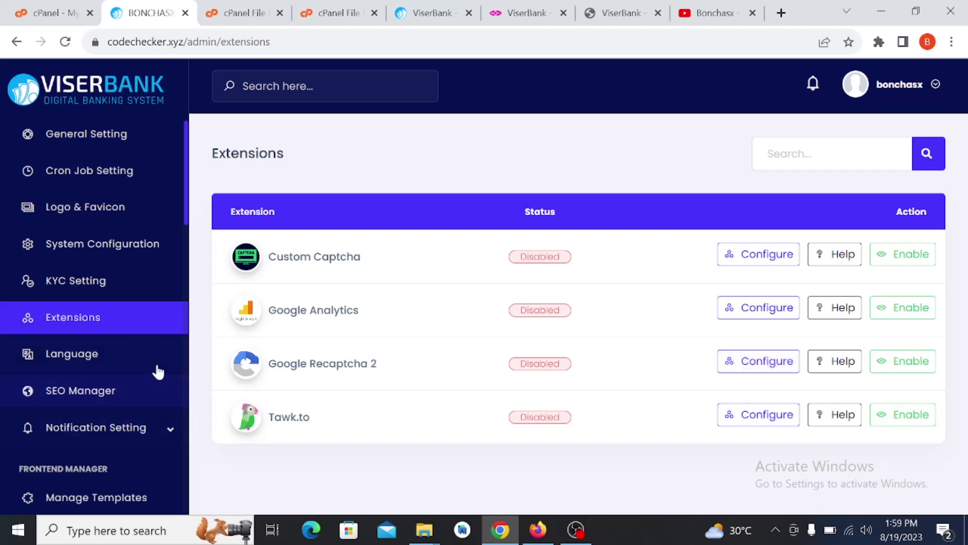
{"action": "scroll", "coordinate": [60, 272], "scroll_direction": "up", "scroll_amount": 10}
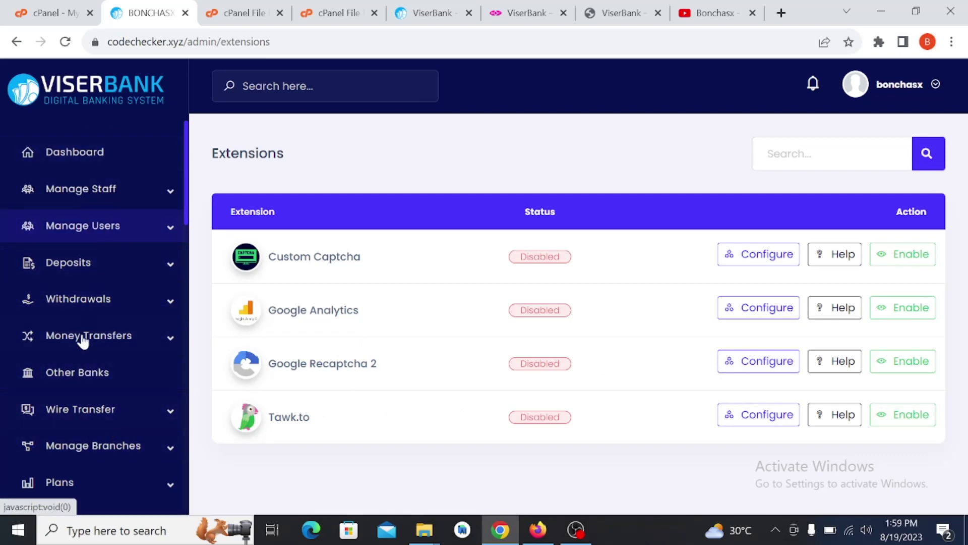
{"action": "scroll", "coordinate": [78, 342], "scroll_direction": "down", "scroll_amount": 10}
{"action": "scroll", "coordinate": [75, 443], "scroll_direction": "down", "scroll_amount": 7}
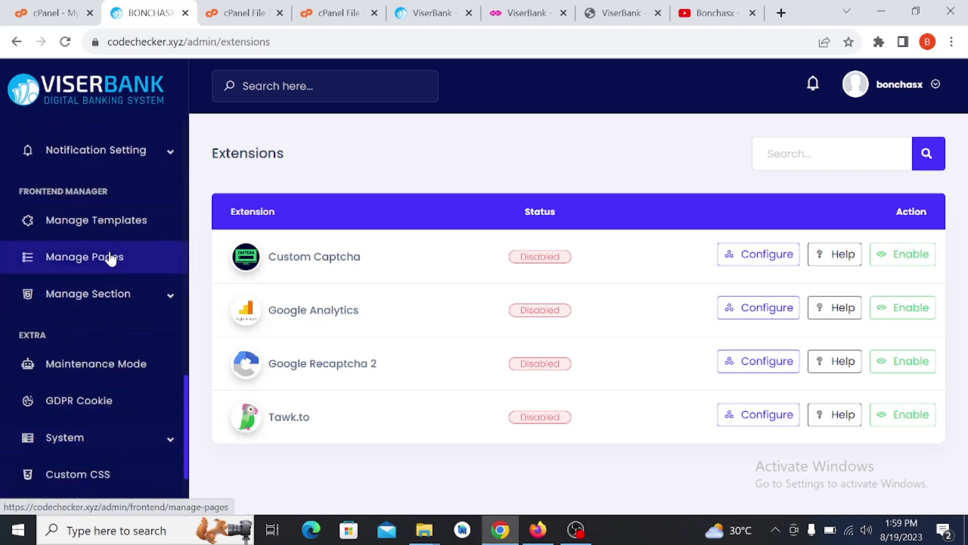
Step: Open SEO Manager to see meta keywords, meta description and social title Viserbank
{"action": "scroll", "coordinate": [83, 297], "scroll_direction": "up", "scroll_amount": 2}
{"action": "left_click", "coordinate": [80, 232]}
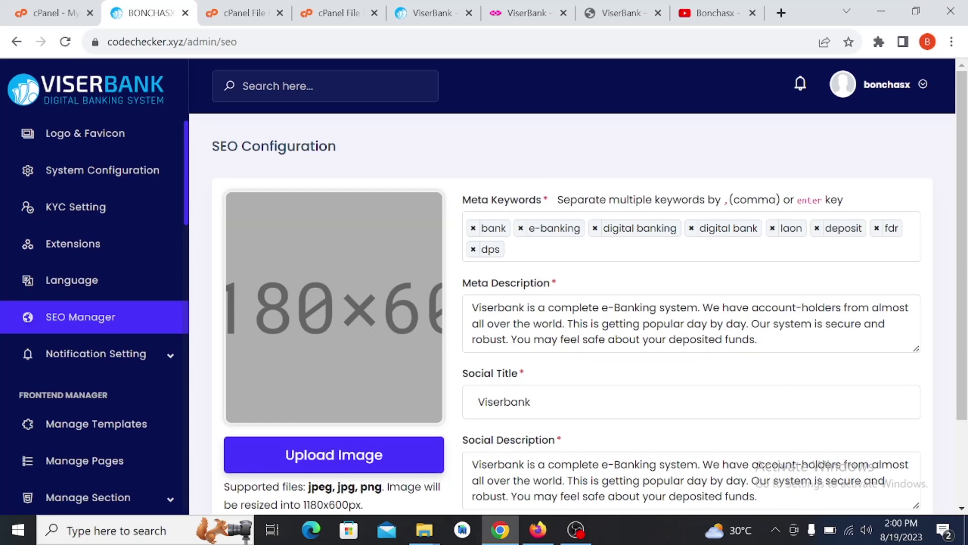
{"action": "scroll", "coordinate": [539, 376], "scroll_direction": "down", "scroll_amount": 2}
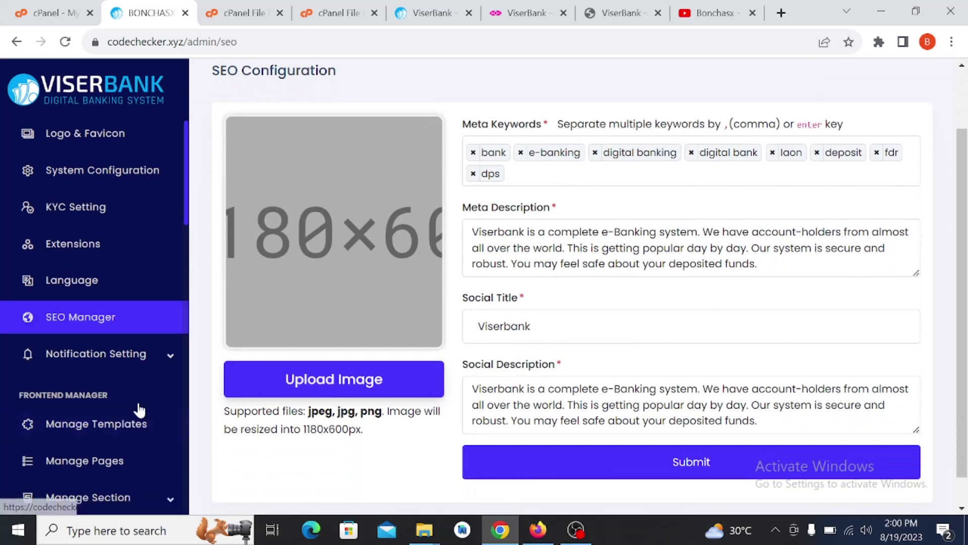
Step: View the Basic frontend template under Manage Templates
{"action": "scroll", "coordinate": [101, 353], "scroll_direction": "down", "scroll_amount": 5}
{"action": "scroll", "coordinate": [83, 313], "scroll_direction": "down", "scroll_amount": 5}
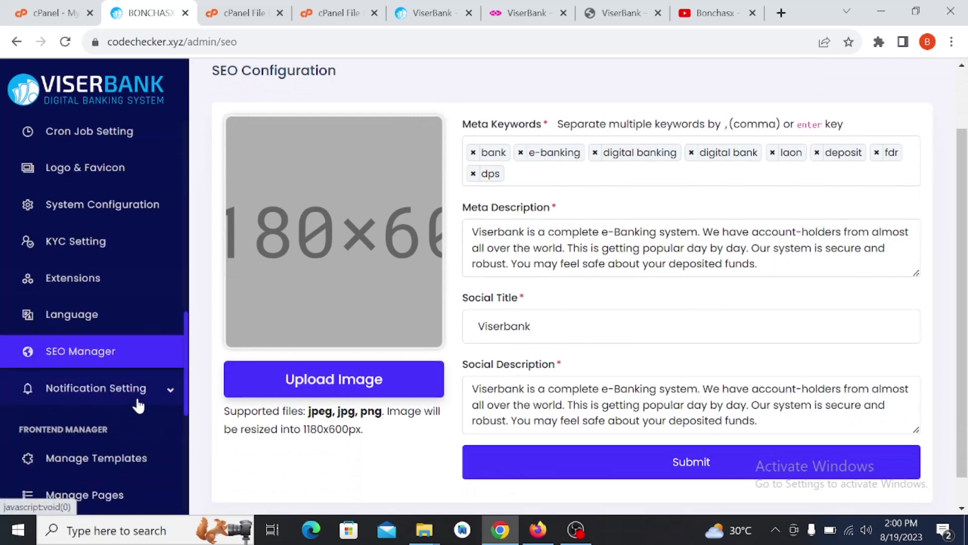
{"action": "left_click", "coordinate": [116, 467]}
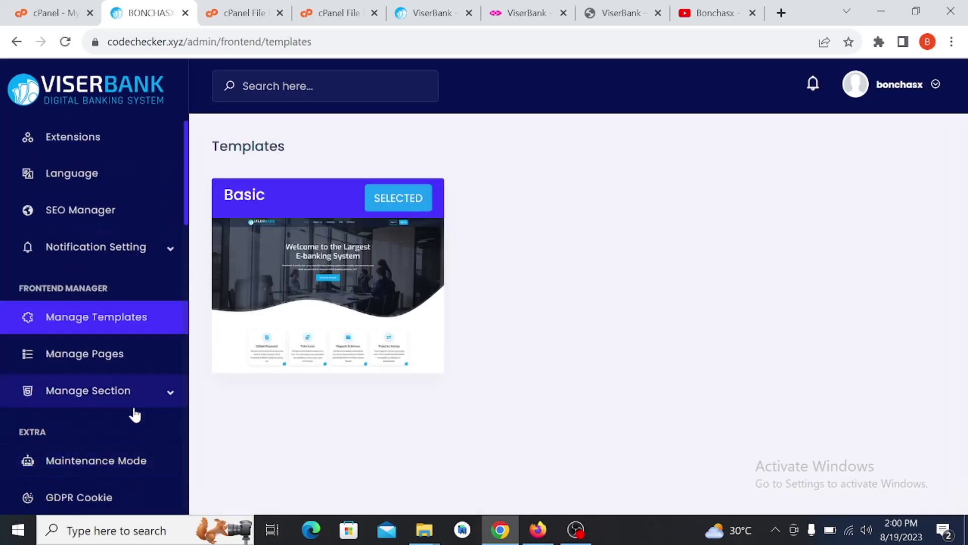
{"action": "scroll", "coordinate": [121, 419], "scroll_direction": "up", "scroll_amount": 6}
{"action": "scroll", "coordinate": [106, 423], "scroll_direction": "down", "scroll_amount": 6}
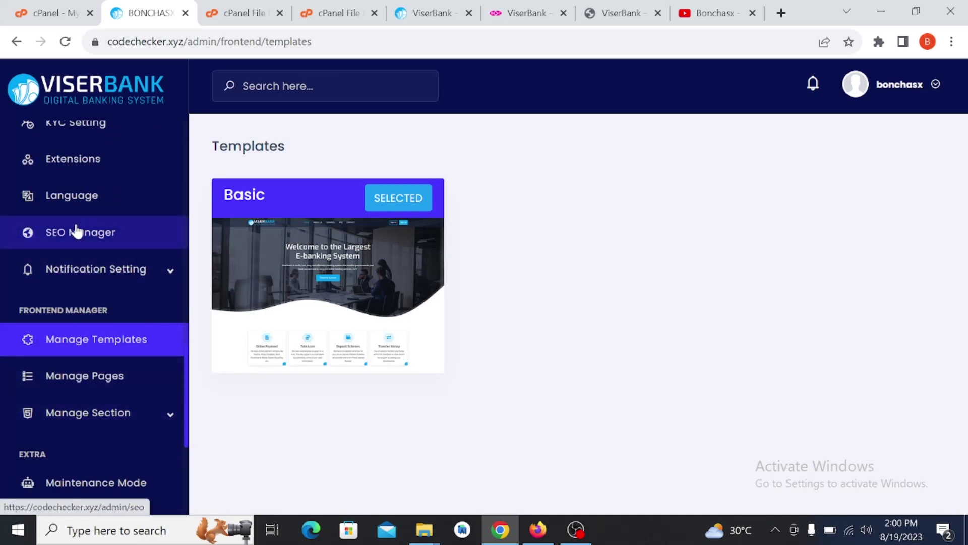
Step: Check the KYC form under KYC Setting
{"action": "scroll", "coordinate": [76, 232], "scroll_direction": "up", "scroll_amount": 5}
{"action": "left_click", "coordinate": [111, 371]}
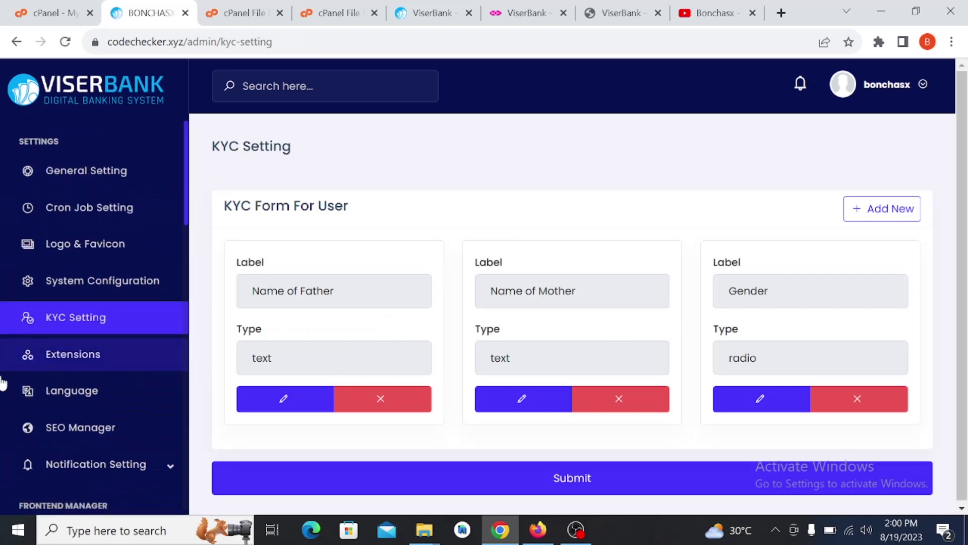
{"action": "scroll", "coordinate": [156, 378], "scroll_direction": "up", "scroll_amount": 3}
{"action": "scroll", "coordinate": [155, 379], "scroll_direction": "down", "scroll_amount": 10}
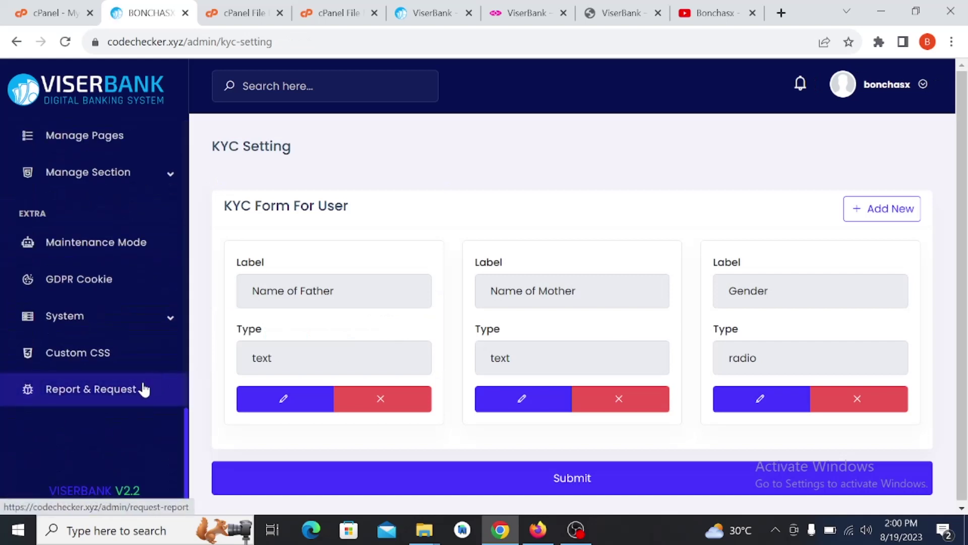
Step: Show Application information: version 2.2, ViserAdmin 4.4.7, Laravel 9.52.11, Asia/Dhaka
{"action": "left_click", "coordinate": [87, 316]}
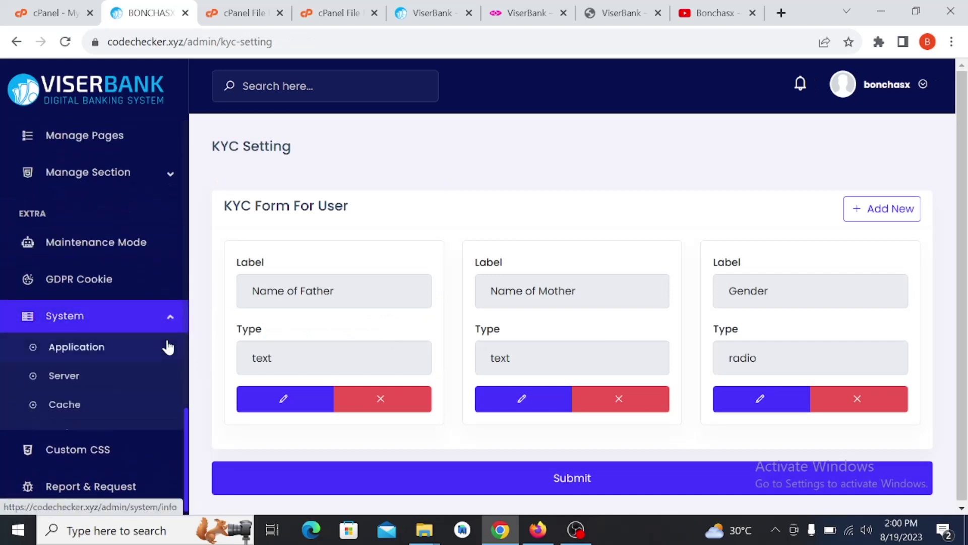
{"action": "left_click", "coordinate": [94, 354]}
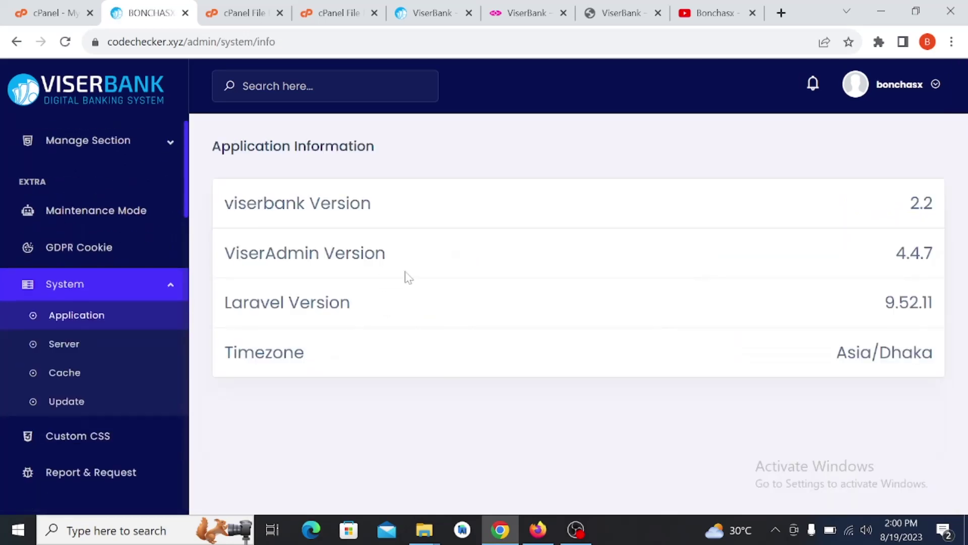
{"action": "scroll", "coordinate": [162, 317], "scroll_direction": "up", "scroll_amount": 10}
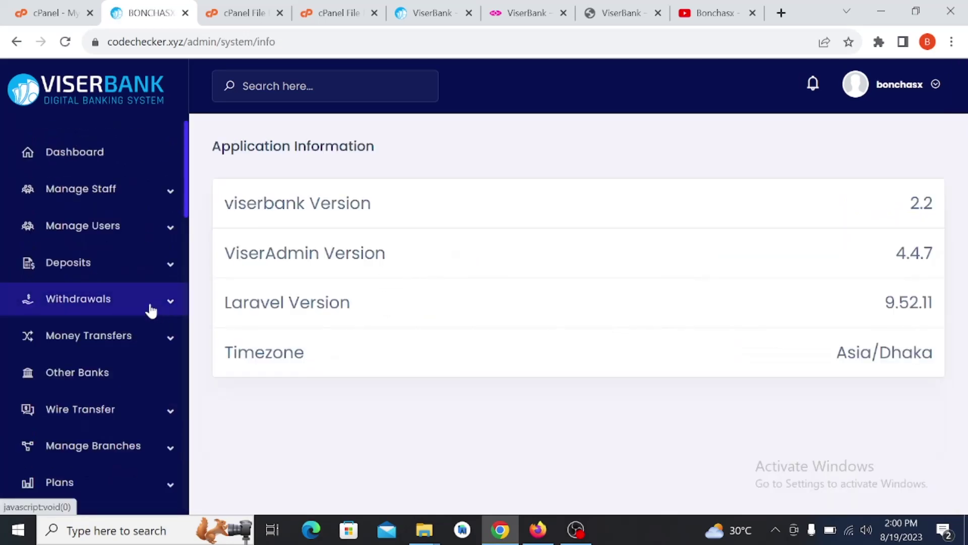
Step: List the bank branches and look over the Add New Branch form
{"action": "left_click", "coordinate": [130, 446]}
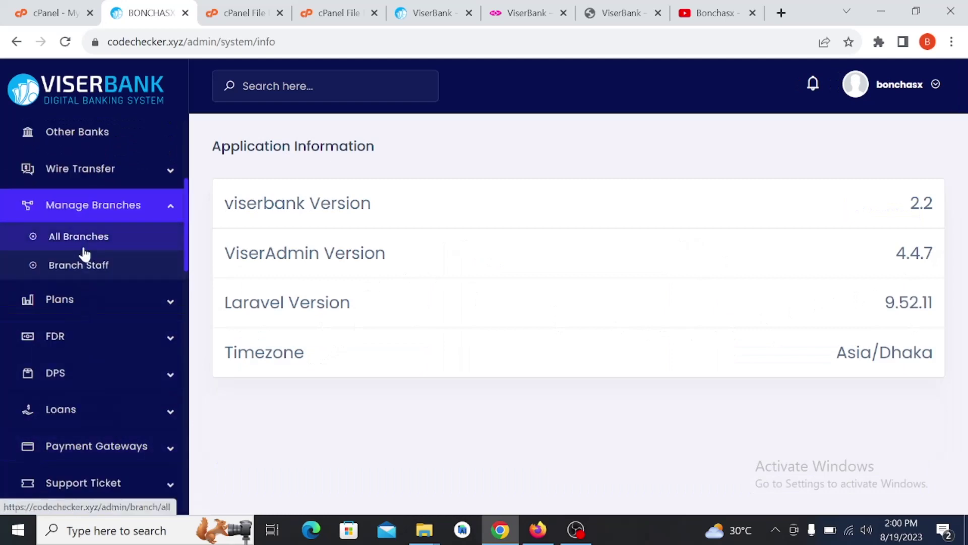
{"action": "left_click", "coordinate": [84, 250]}
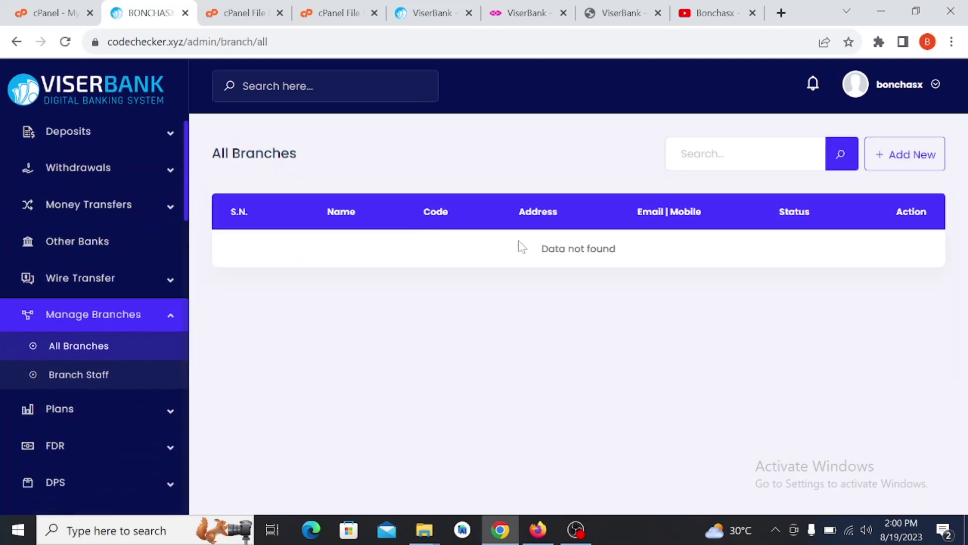
{"action": "left_click", "coordinate": [913, 166]}
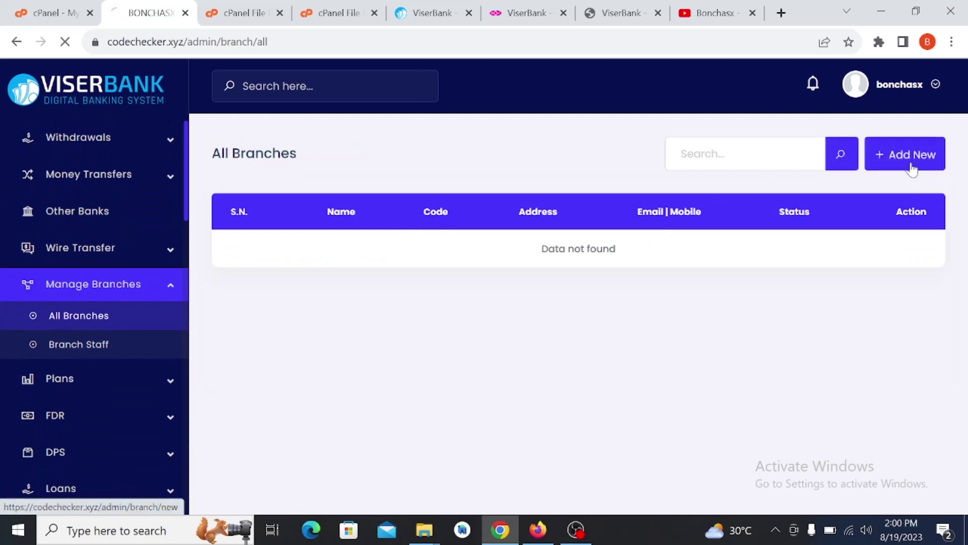
{"action": "scroll", "coordinate": [357, 270], "scroll_direction": "down", "scroll_amount": 3}
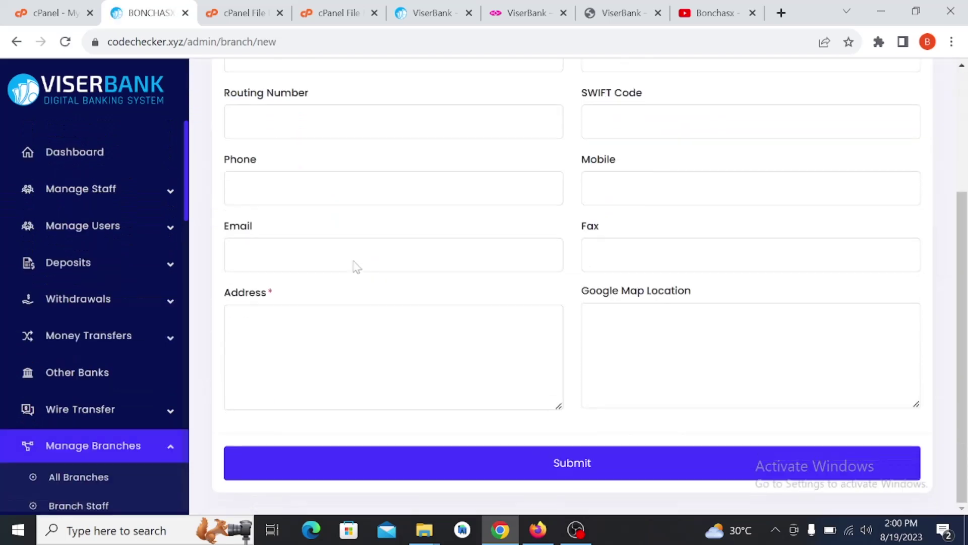
{"action": "scroll", "coordinate": [339, 321], "scroll_direction": "up", "scroll_amount": 3}
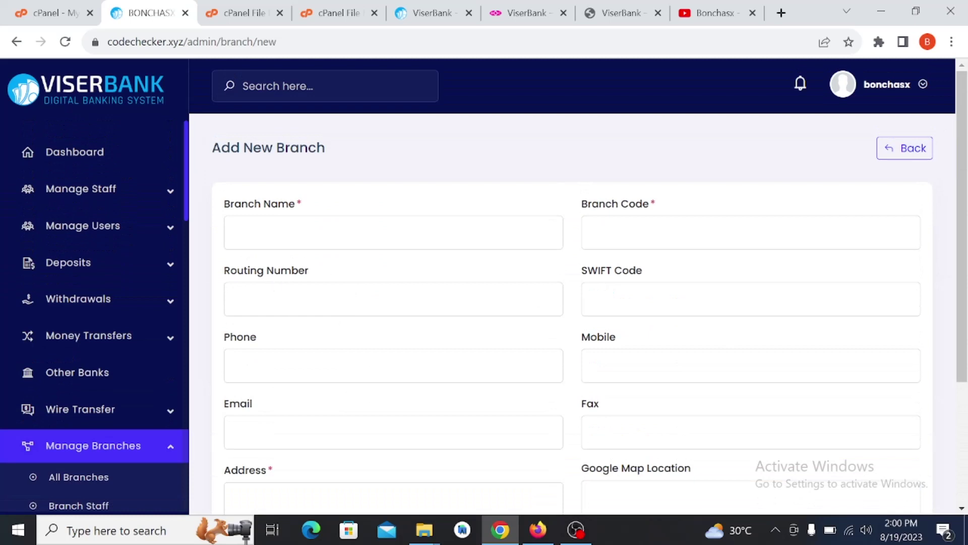
{"action": "scroll", "coordinate": [99, 434], "scroll_direction": "down", "scroll_amount": 2}
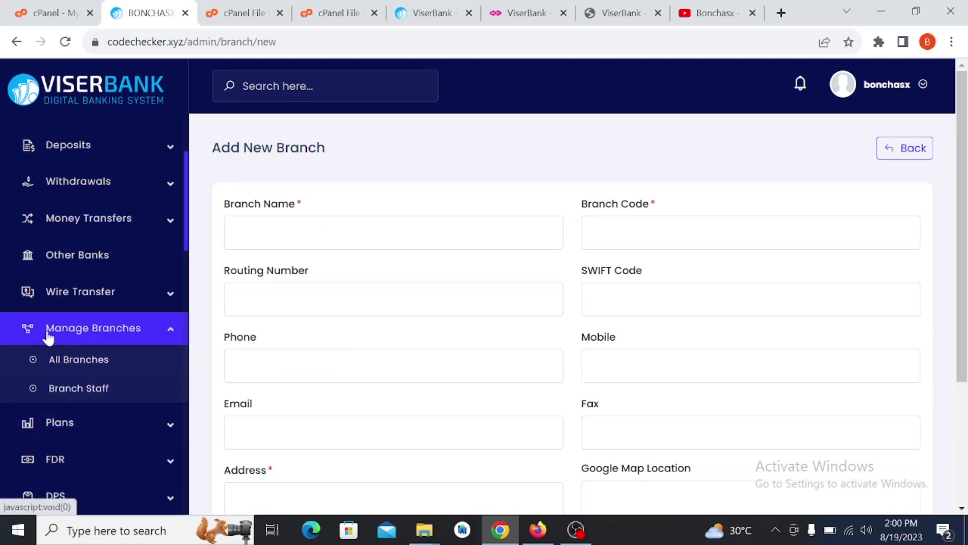
{"action": "scroll", "coordinate": [54, 328], "scroll_direction": "up", "scroll_amount": 2}
Step: Show the Wire Transfer Form with required Account Name and Account Number fields
{"action": "left_click", "coordinate": [123, 419]}
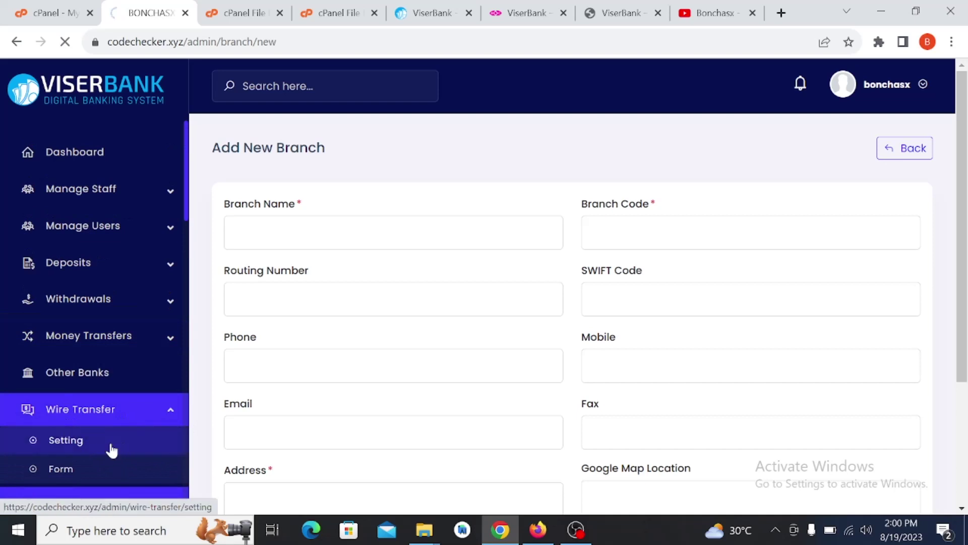
{"action": "scroll", "coordinate": [186, 395], "scroll_direction": "down", "scroll_amount": 2}
{"action": "scroll", "coordinate": [477, 325], "scroll_direction": "down", "scroll_amount": 1}
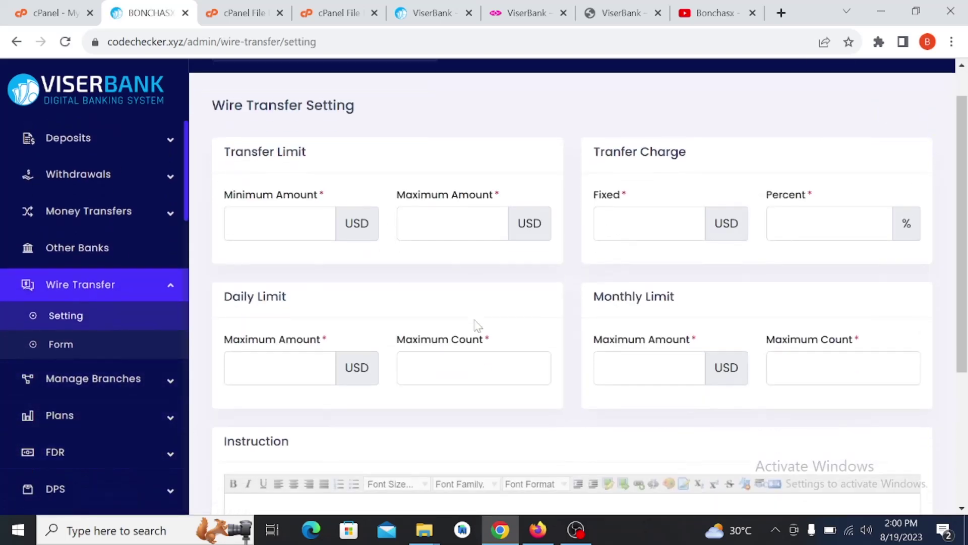
{"action": "scroll", "coordinate": [514, 380], "scroll_direction": "down", "scroll_amount": 3}
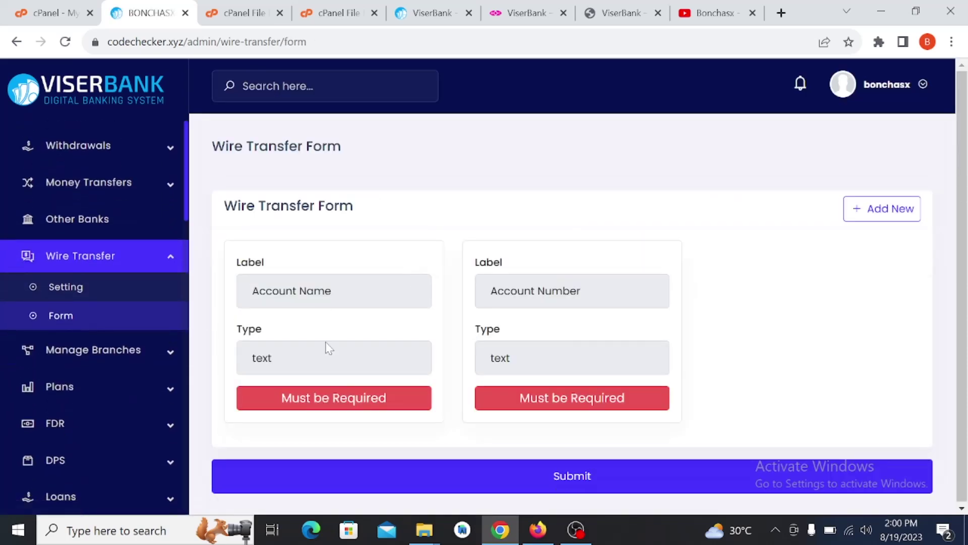
Step: Look through the Add New Bank form under Other Banks, including Bank Name and Processing Time
{"action": "left_click", "coordinate": [102, 220]}
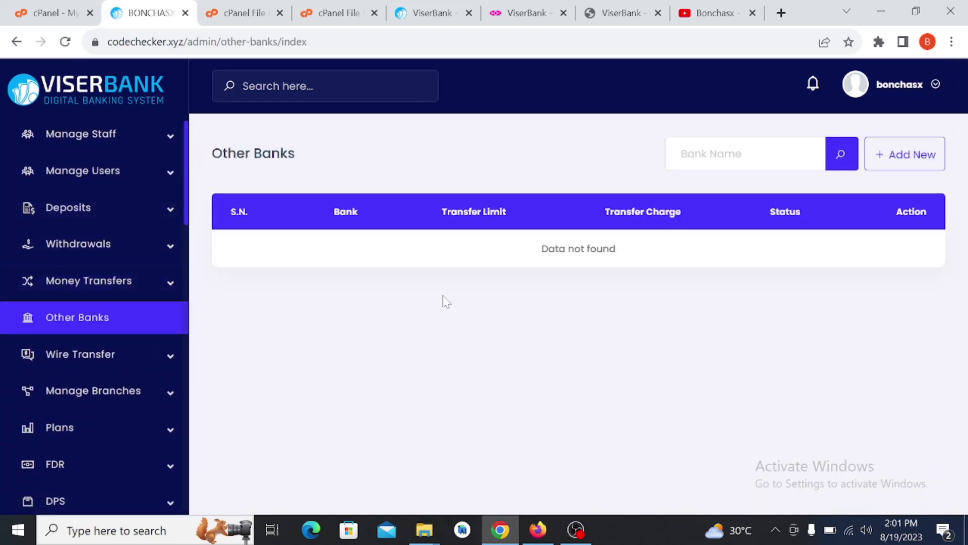
{"action": "left_click", "coordinate": [897, 163]}
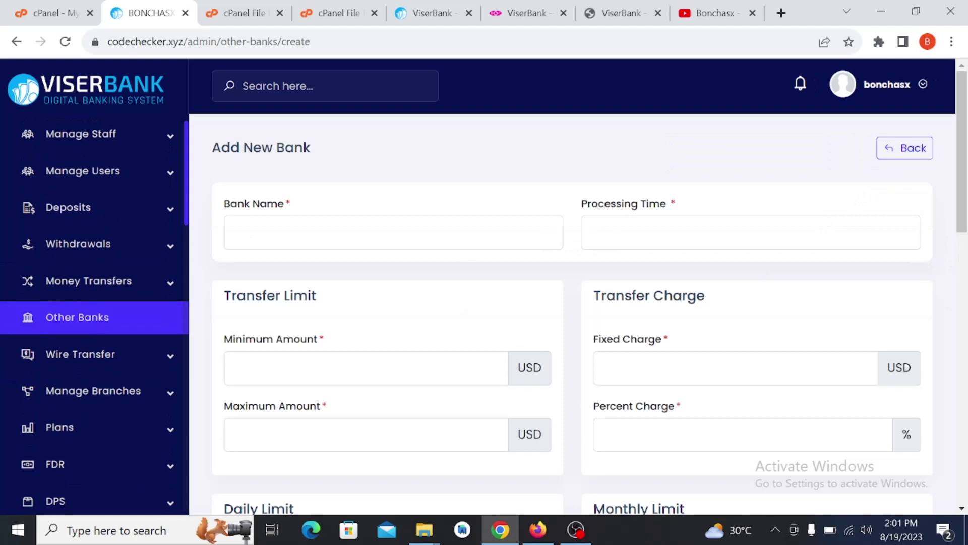
{"action": "left_click", "coordinate": [315, 232]}
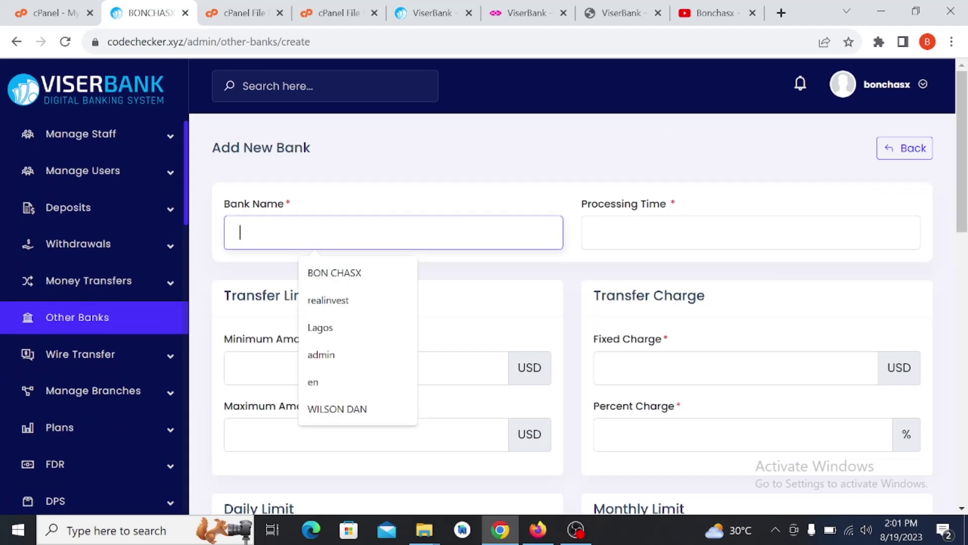
{"action": "left_click", "coordinate": [597, 232]}
{"action": "scroll", "coordinate": [398, 328], "scroll_direction": "down", "scroll_amount": 1}
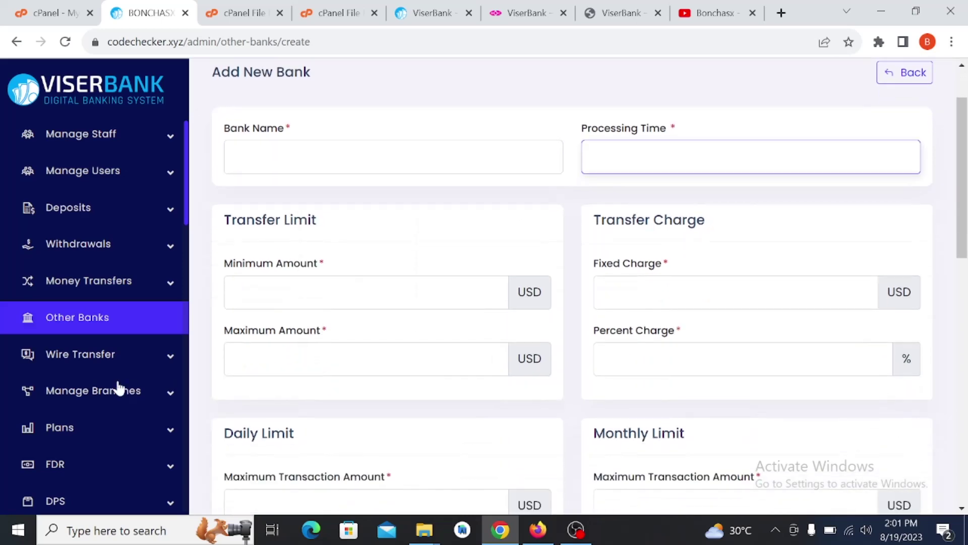
{"action": "scroll", "coordinate": [553, 312], "scroll_direction": "down", "scroll_amount": 5}
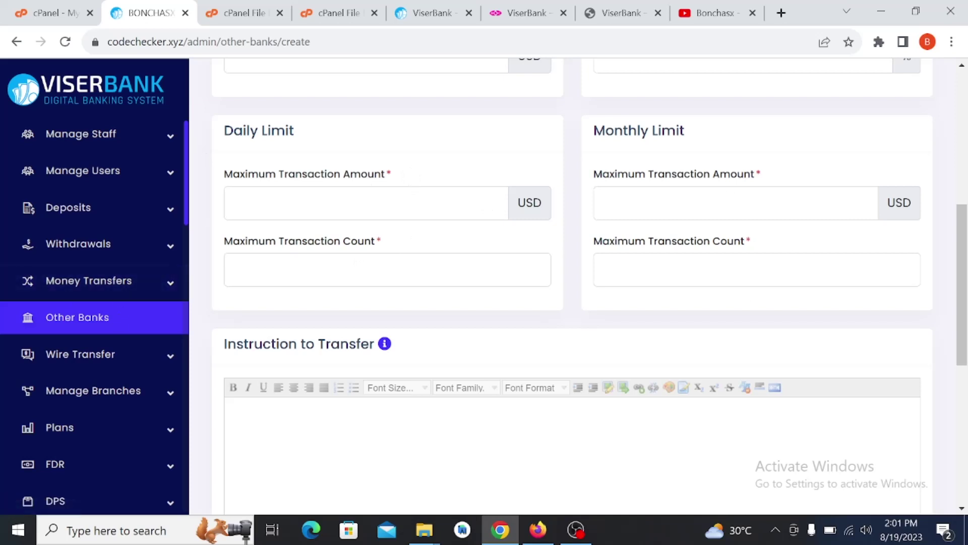
{"action": "scroll", "coordinate": [562, 216], "scroll_direction": "down", "scroll_amount": 8}
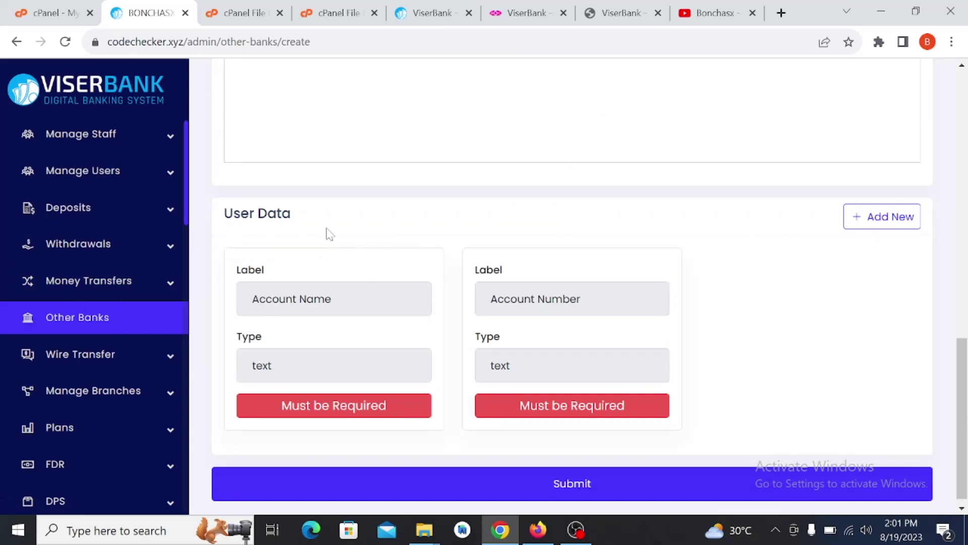
Step: Open the Withdrawal Methods list, which is still empty
{"action": "left_click", "coordinate": [117, 284]}
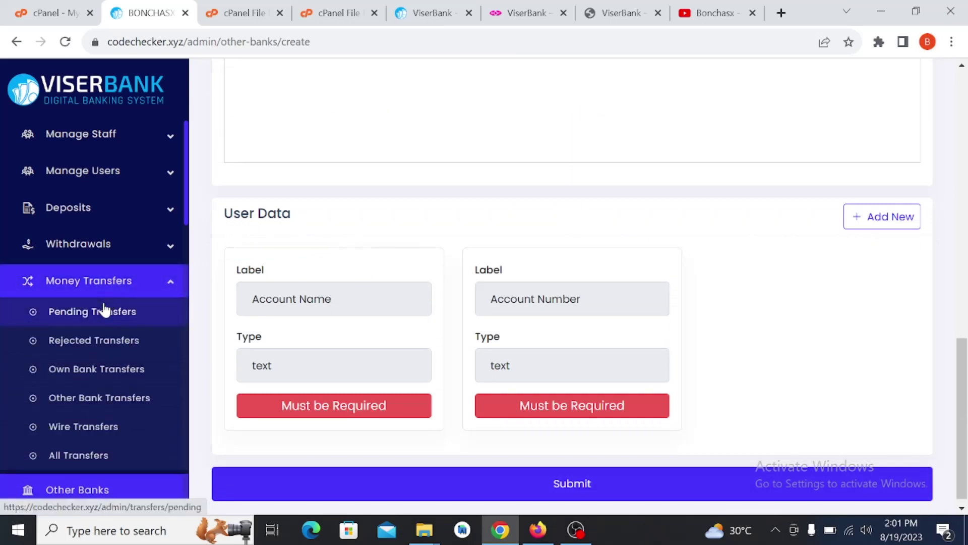
{"action": "left_click", "coordinate": [148, 252]}
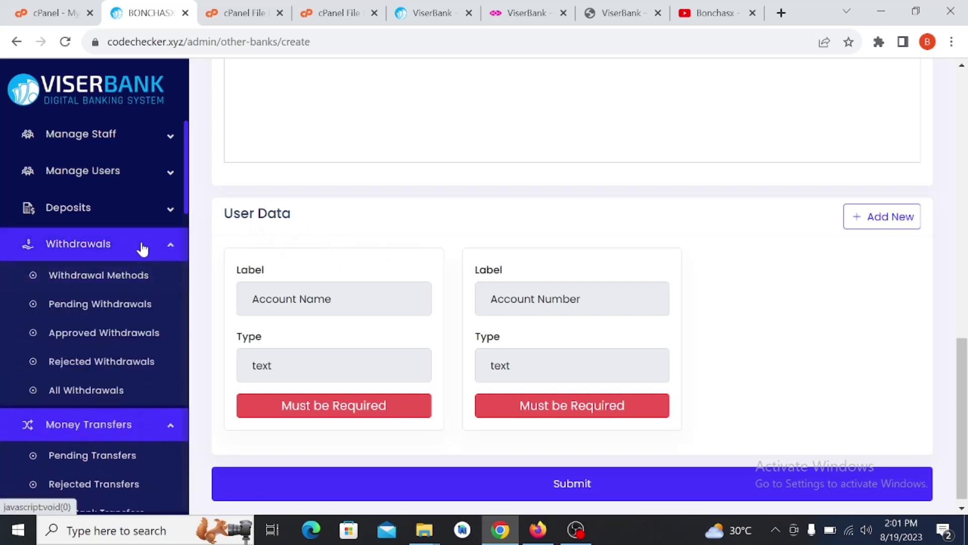
{"action": "left_click", "coordinate": [141, 249]}
{"action": "left_click", "coordinate": [136, 254]}
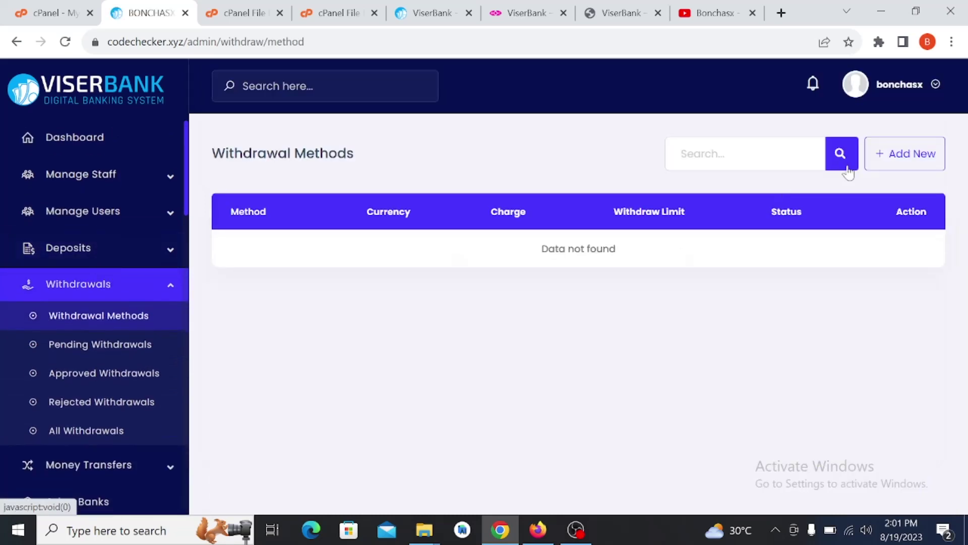
Step: Collapse the Withdrawals and Deposits menus and open Payment Gateways → Automatic Gateways
{"action": "left_click", "coordinate": [143, 280]}
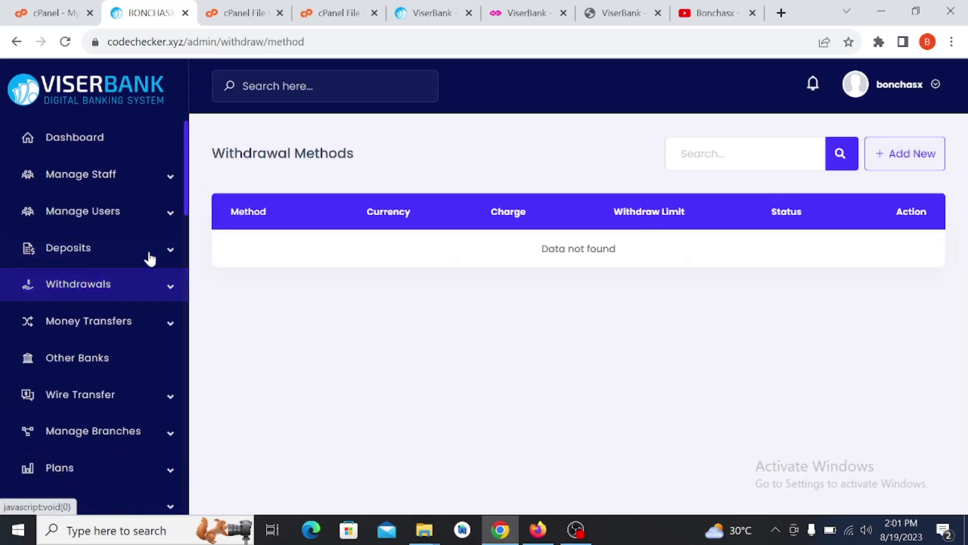
{"action": "left_click", "coordinate": [150, 256]}
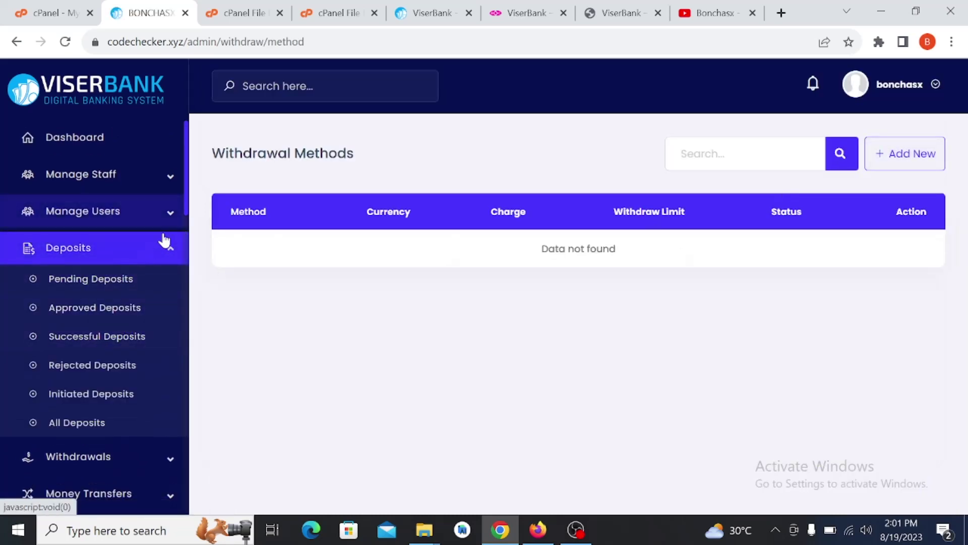
{"action": "left_click", "coordinate": [149, 246]}
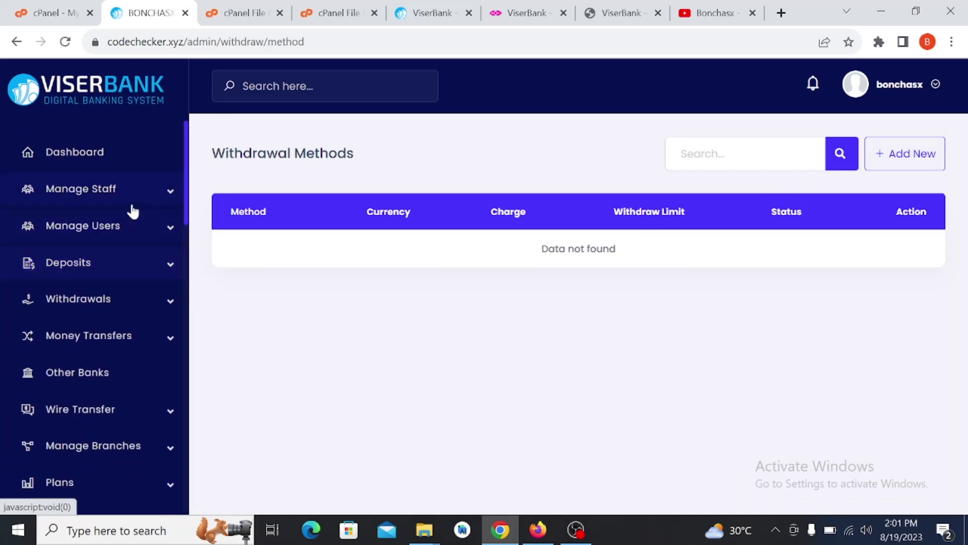
{"action": "scroll", "coordinate": [118, 242], "scroll_direction": "down", "scroll_amount": 5}
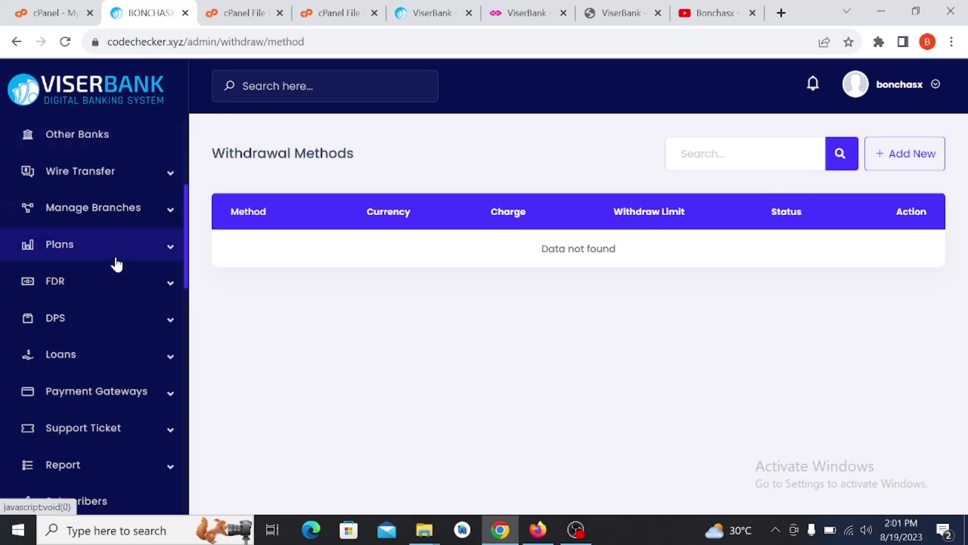
{"action": "left_click", "coordinate": [105, 401]}
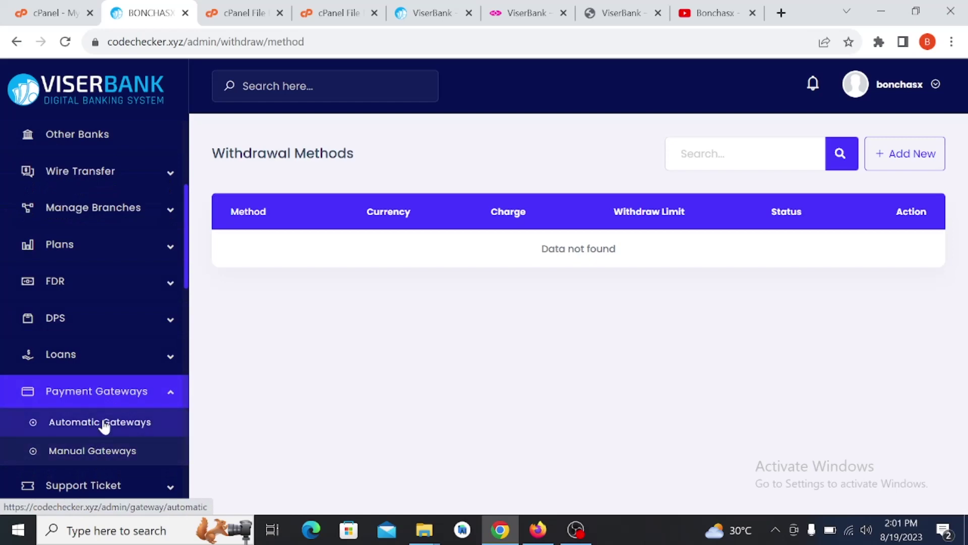
{"action": "left_click", "coordinate": [105, 426]}
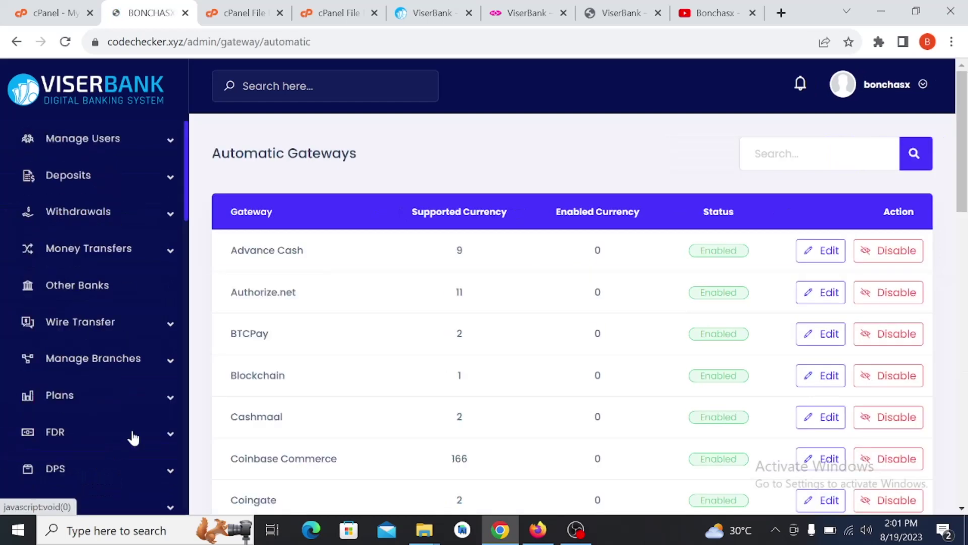
Step: Scroll through the automatic payment gateways table and back to the top
{"action": "scroll", "coordinate": [568, 301], "scroll_direction": "down", "scroll_amount": 12}
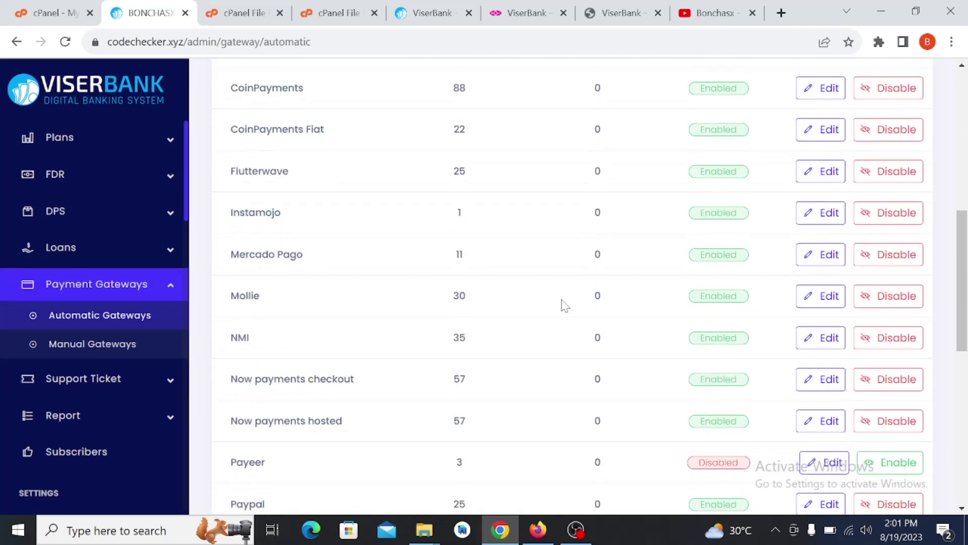
{"action": "scroll", "coordinate": [564, 305], "scroll_direction": "down", "scroll_amount": 1}
{"action": "scroll", "coordinate": [527, 297], "scroll_direction": "down", "scroll_amount": 5}
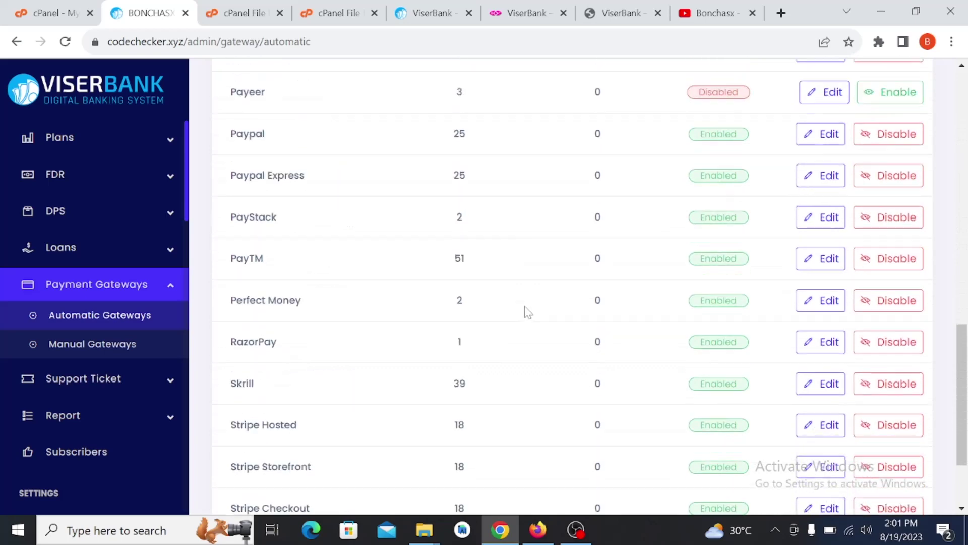
{"action": "scroll", "coordinate": [527, 311], "scroll_direction": "up", "scroll_amount": 20}
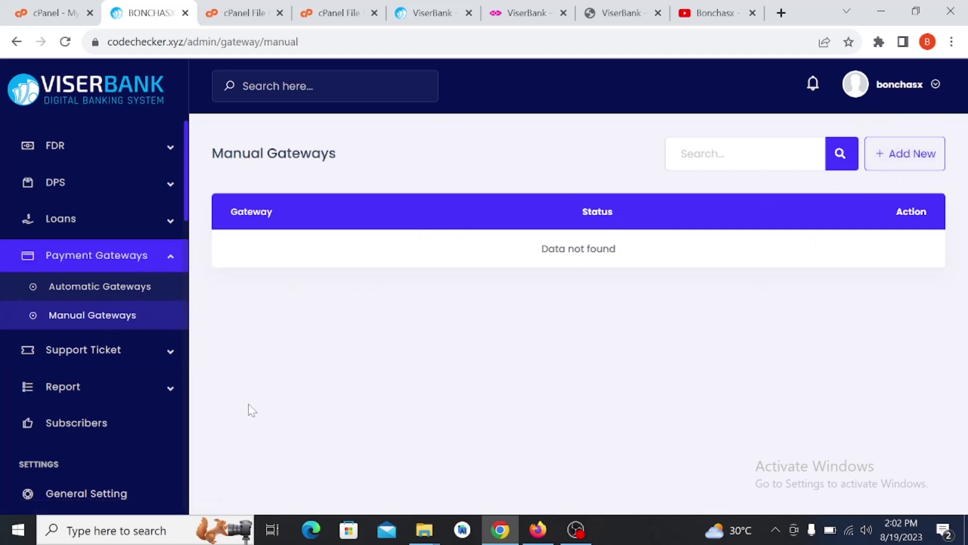
{"action": "scroll", "coordinate": [109, 387], "scroll_direction": "up", "scroll_amount": 7}
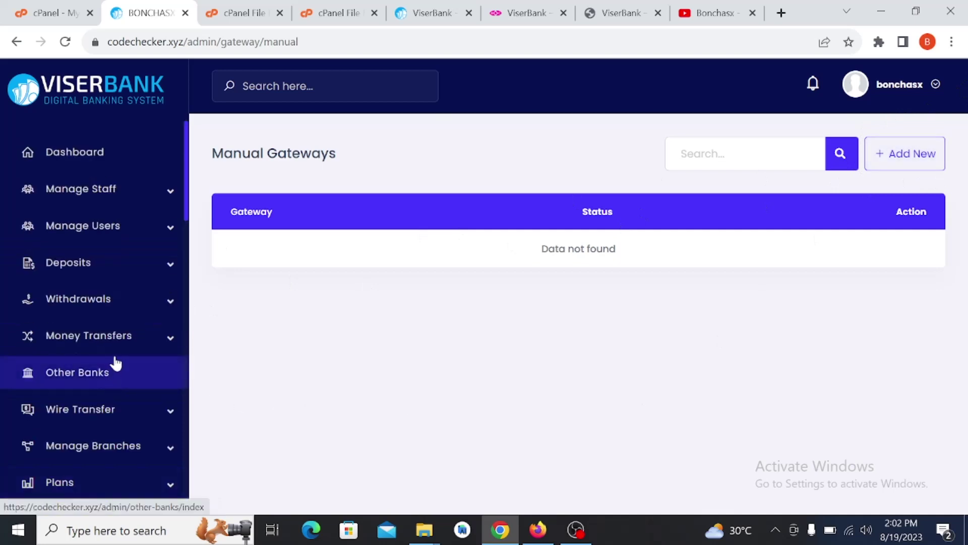
Step: Return to the admin dashboard and select the admin/dashboard part of the address
{"action": "left_click", "coordinate": [896, 89]}
{"action": "left_click", "coordinate": [81, 150]}
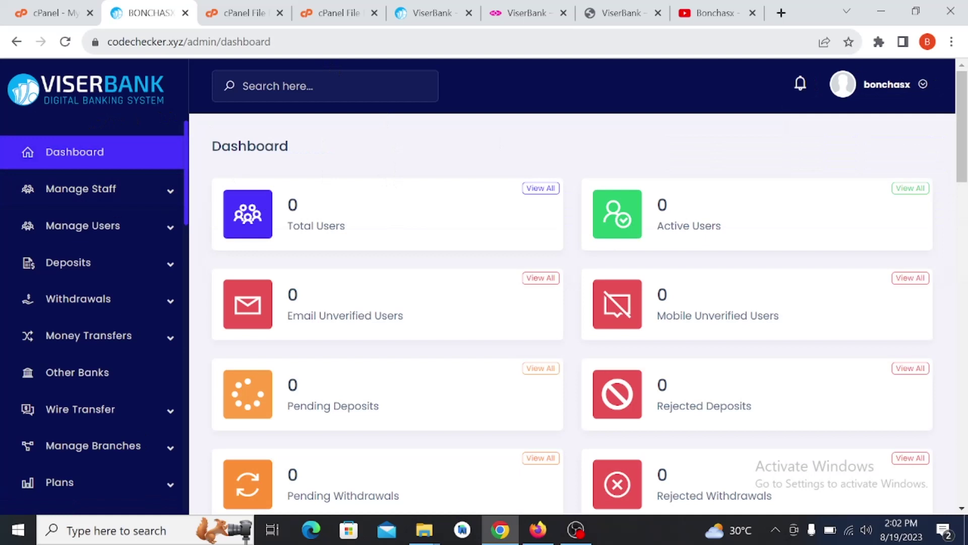
{"action": "left_click_drag", "start_coordinate": [271, 41], "coordinate": [199, 41]}
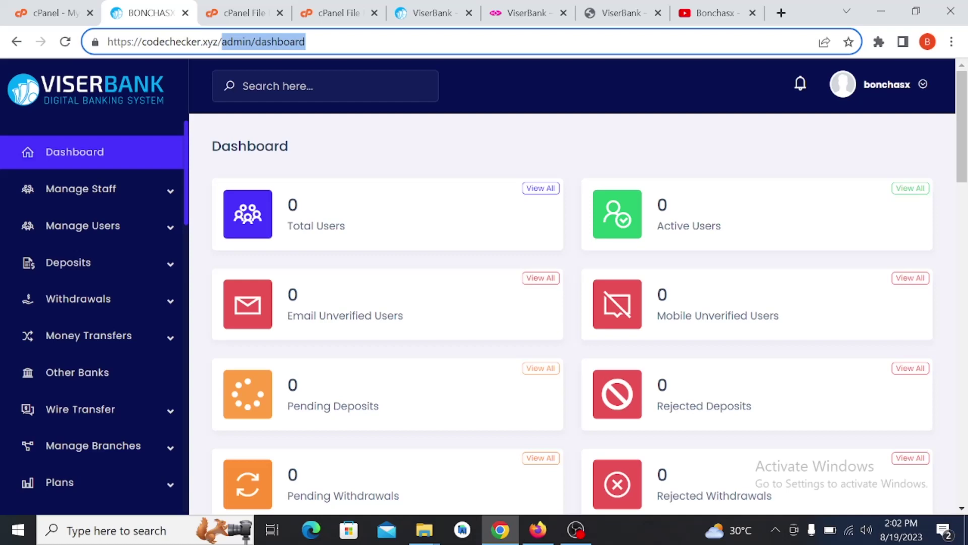
{"action": "left_click", "coordinate": [401, 14]}
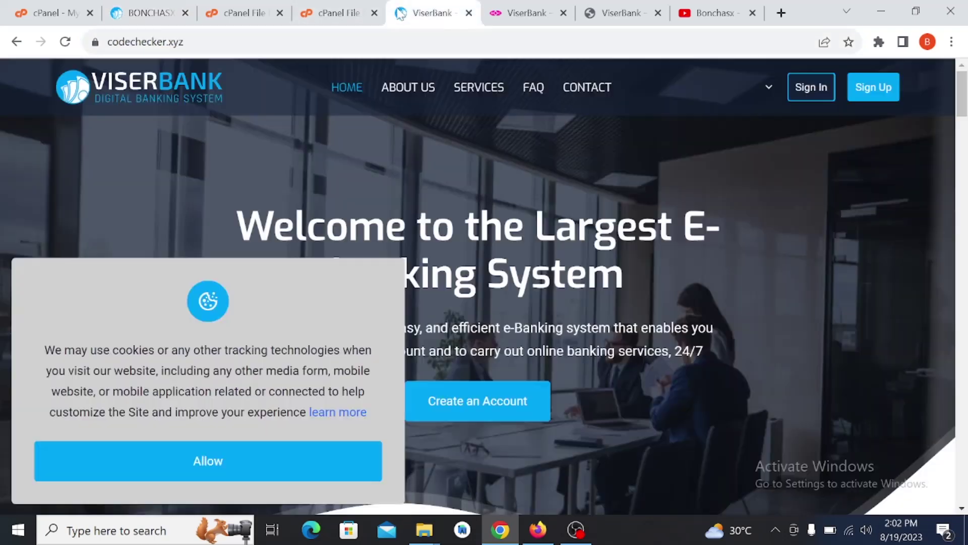
{"action": "left_click", "coordinate": [512, 11]}
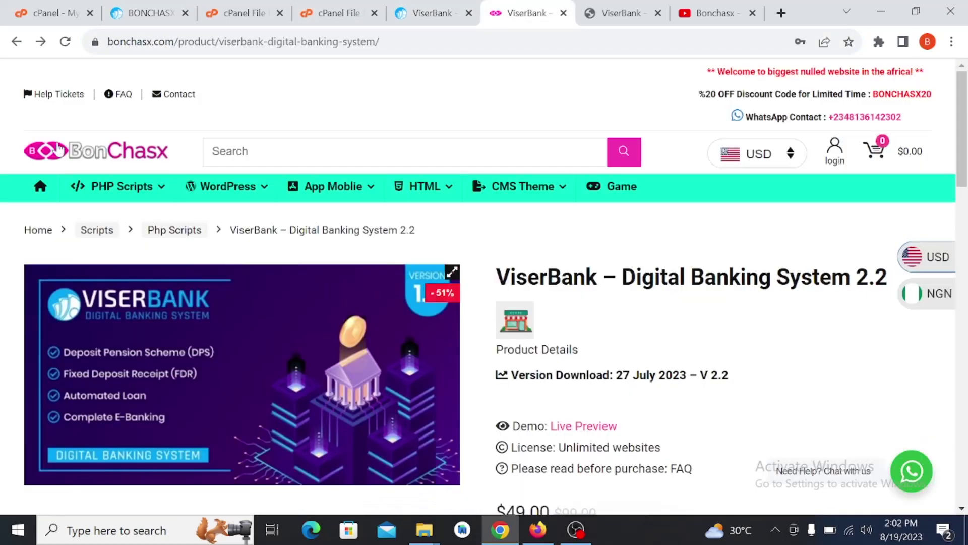
{"action": "left_click", "coordinate": [628, 20]}
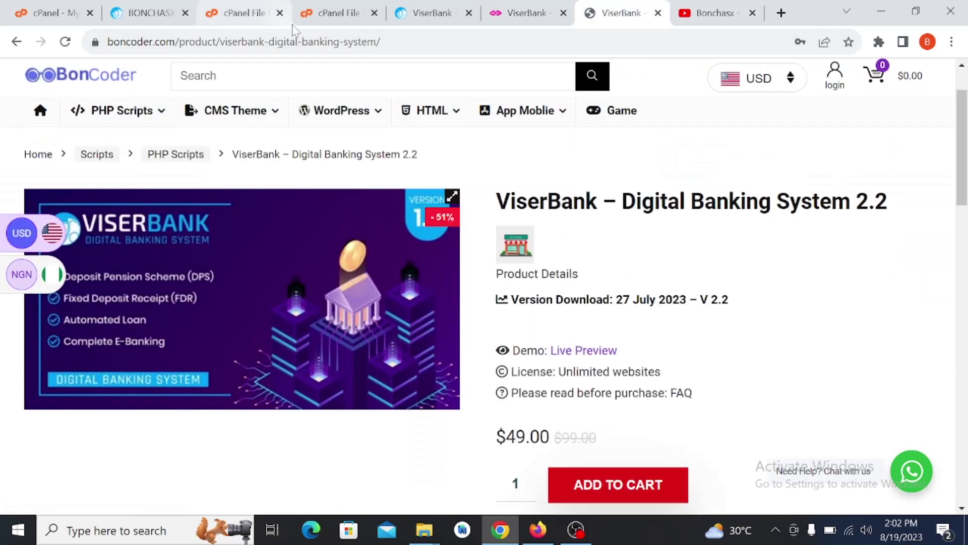
{"action": "left_click", "coordinate": [137, 15]}
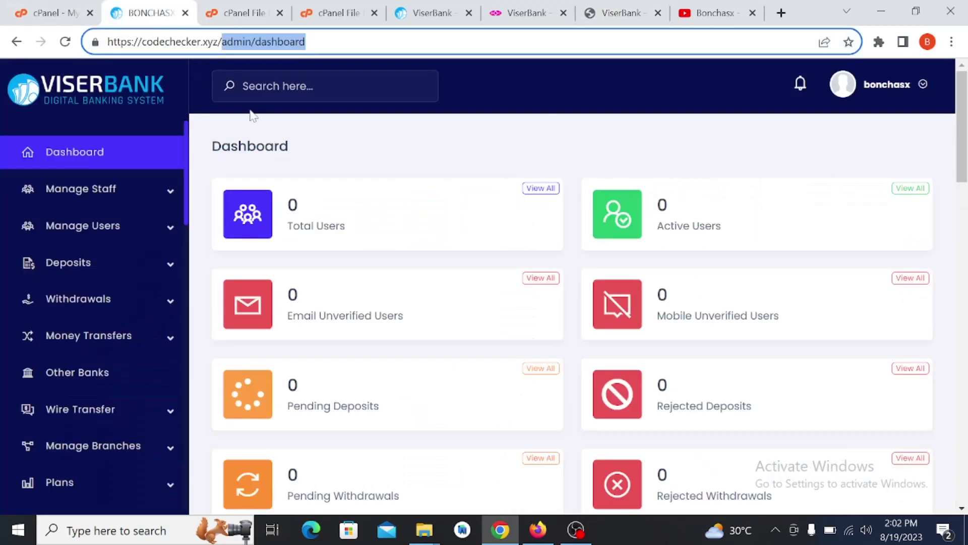
{"action": "scroll", "coordinate": [127, 405], "scroll_direction": "down", "scroll_amount": 5}
{"action": "scroll", "coordinate": [119, 406], "scroll_direction": "up", "scroll_amount": 5}
{"action": "scroll", "coordinate": [120, 406], "scroll_direction": "down", "scroll_amount": 4}
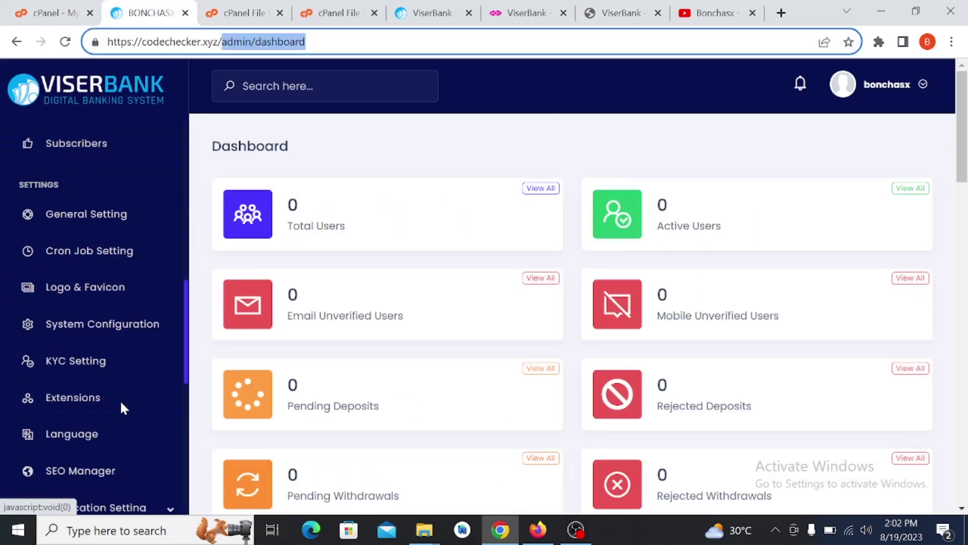
{"action": "scroll", "coordinate": [120, 399], "scroll_direction": "up", "scroll_amount": 5}
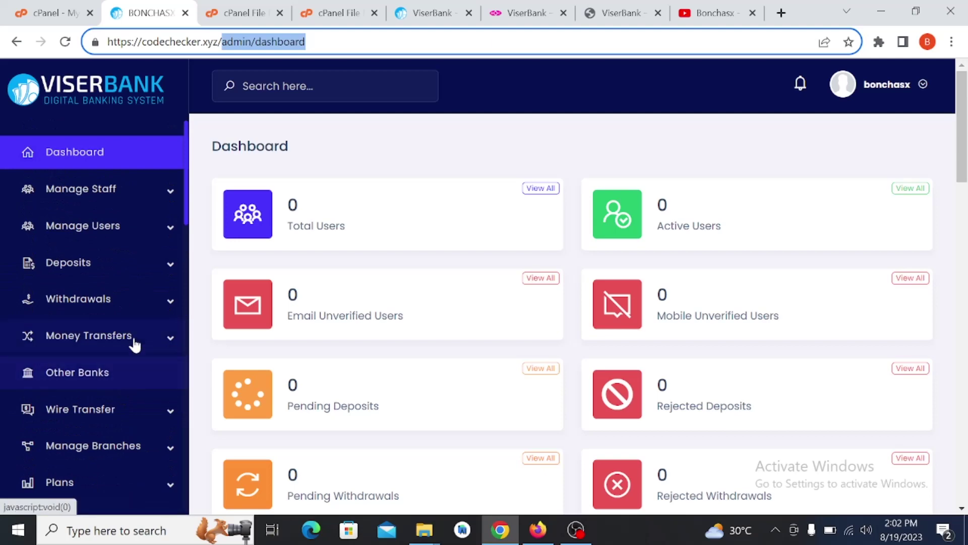
{"action": "scroll", "coordinate": [136, 371], "scroll_direction": "down", "scroll_amount": 5}
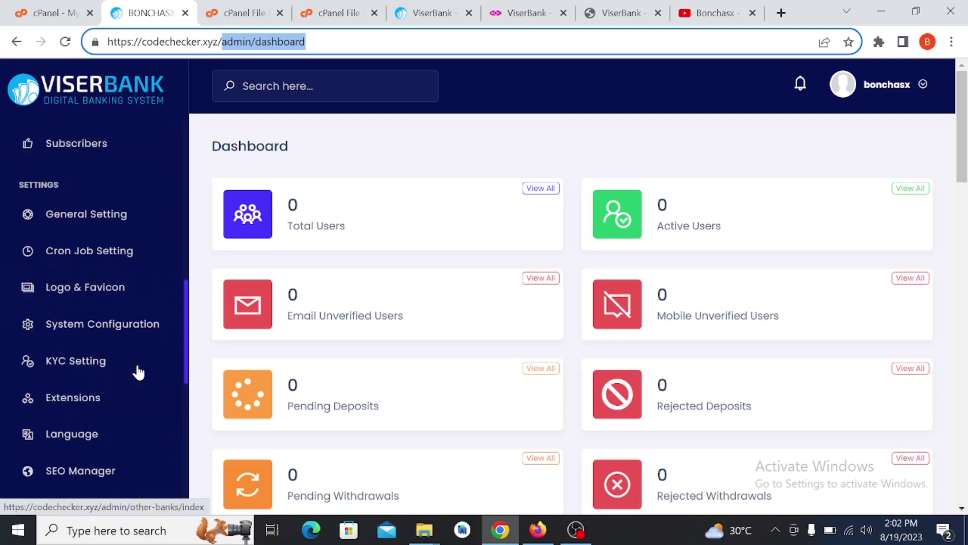